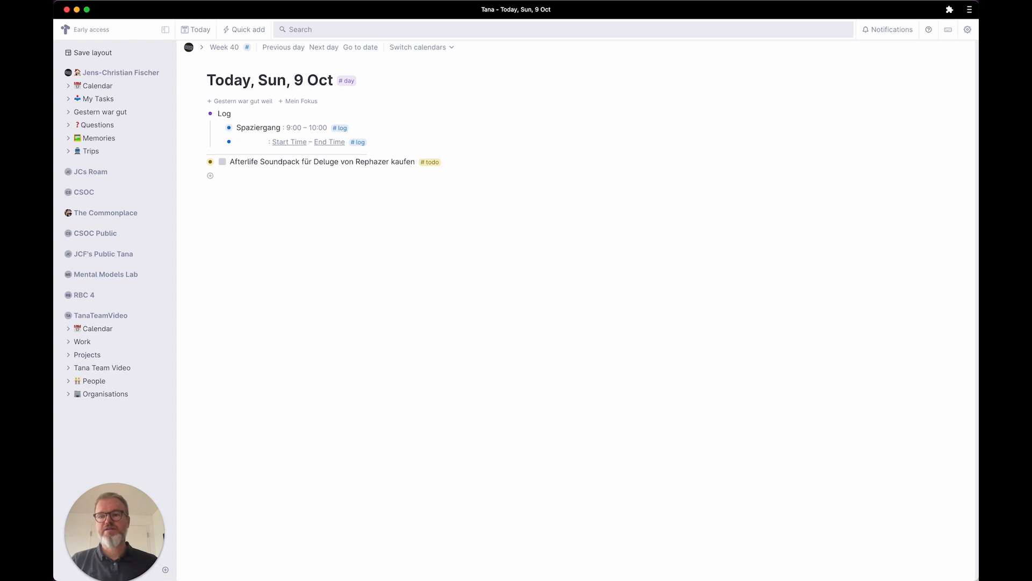
# Step: Add "Recording the TFT 04 video" to today's Log with TanaTeamVideo's work-log supertag and move the entry to that workspace
pyautogui.click(353, 142)
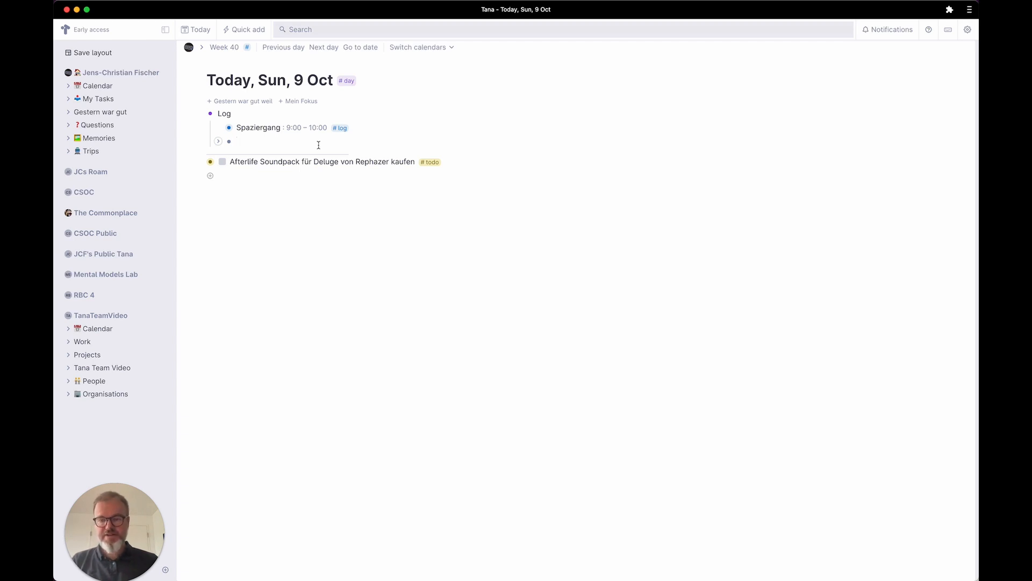
pyautogui.write('Recording the TFT 04 v')
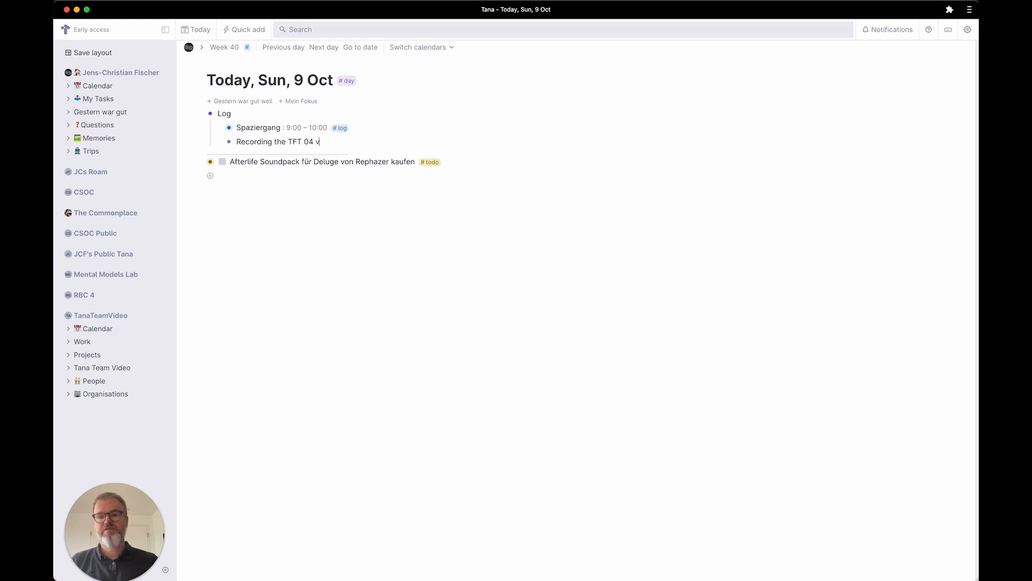
pyautogui.write('ideo#work-l')
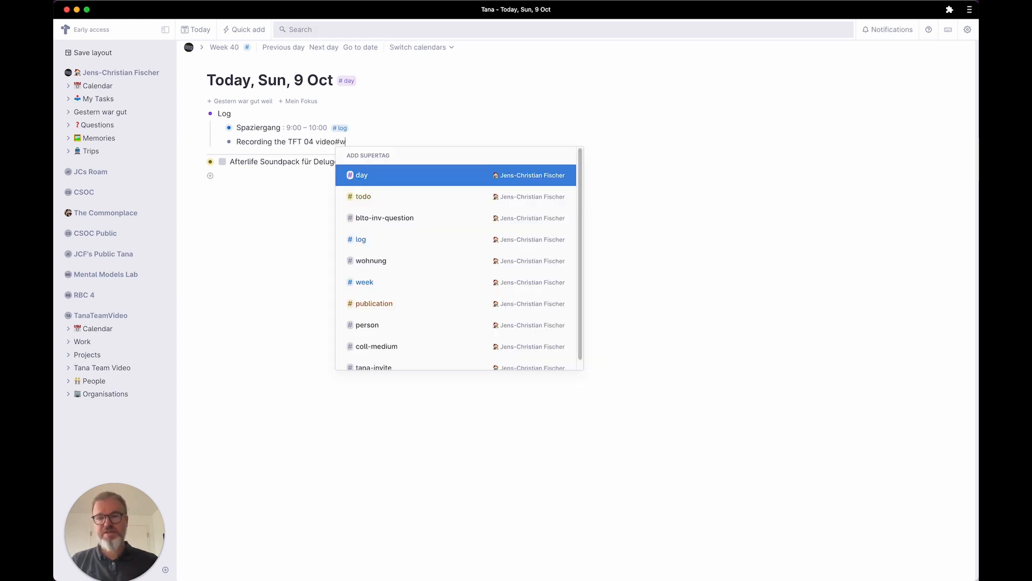
pyautogui.press('Down')
pyautogui.press('Down')
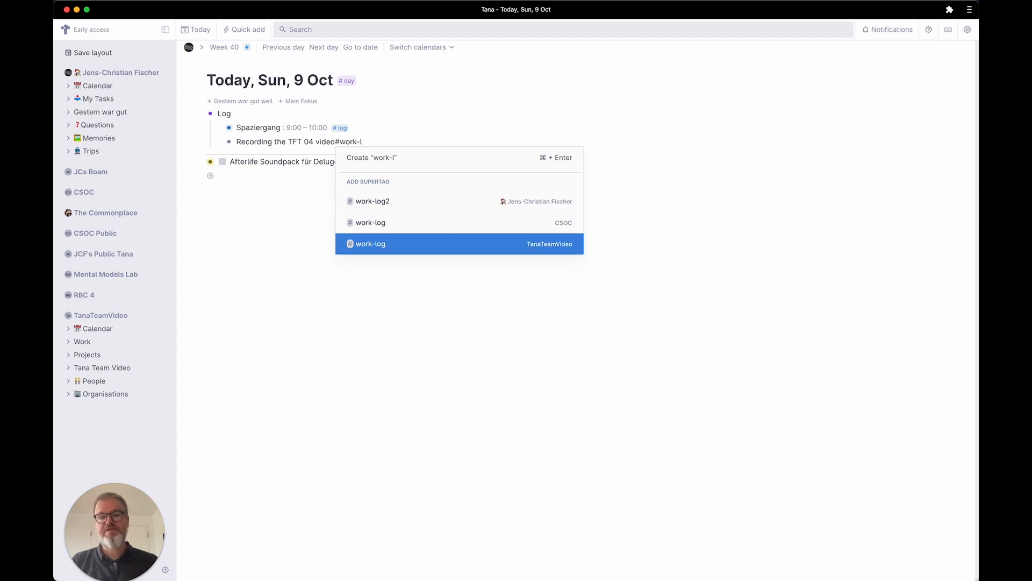
pyautogui.press('Return')
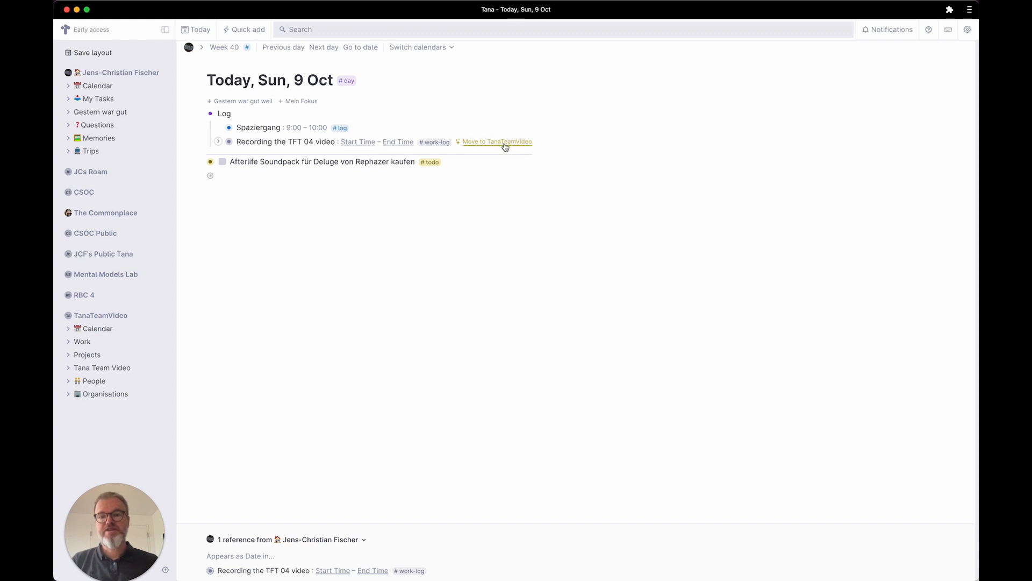
pyautogui.click(504, 143)
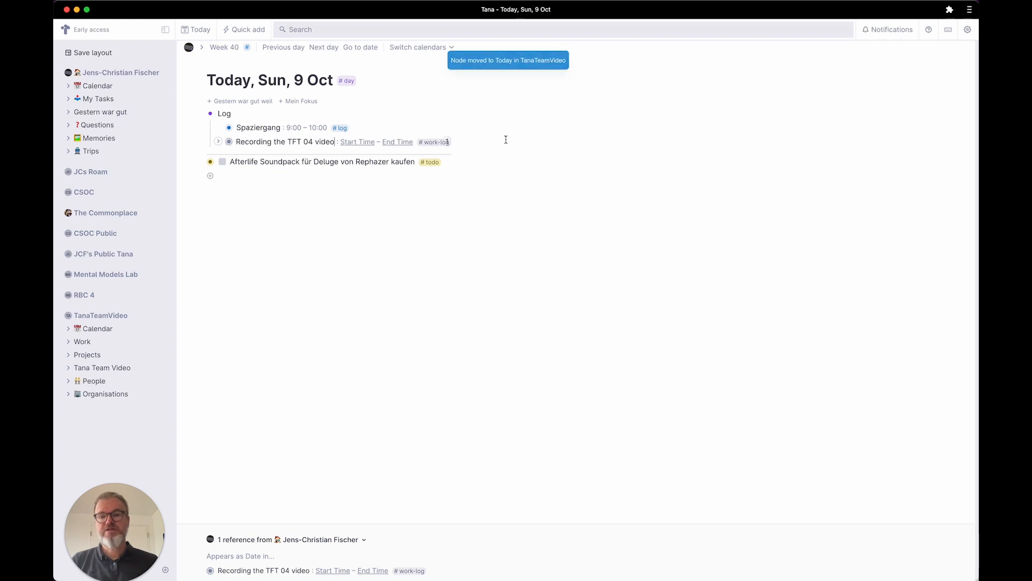
# Step: Set the Start Time of the "Recording the TFT 04 video" entry to the current time, 10:29
pyautogui.click(218, 141)
pyautogui.click(371, 164)
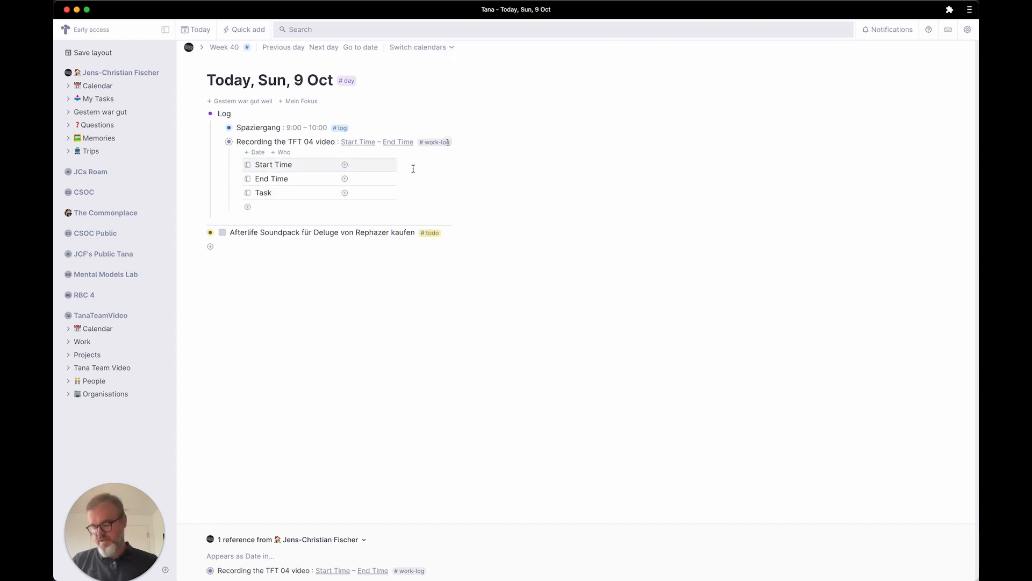
pyautogui.press('super+k')
pyautogui.write('time')
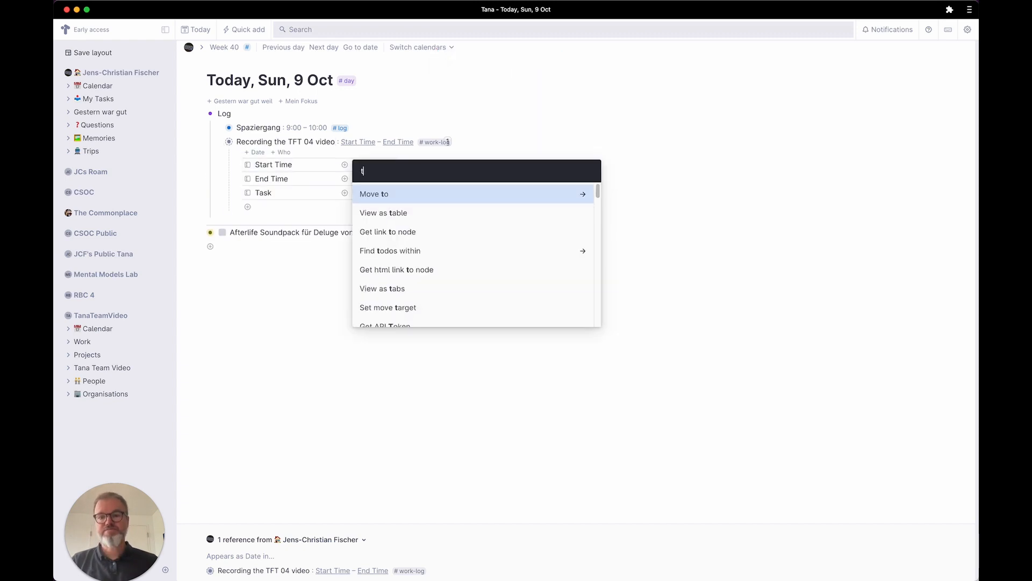
pyautogui.press('Return')
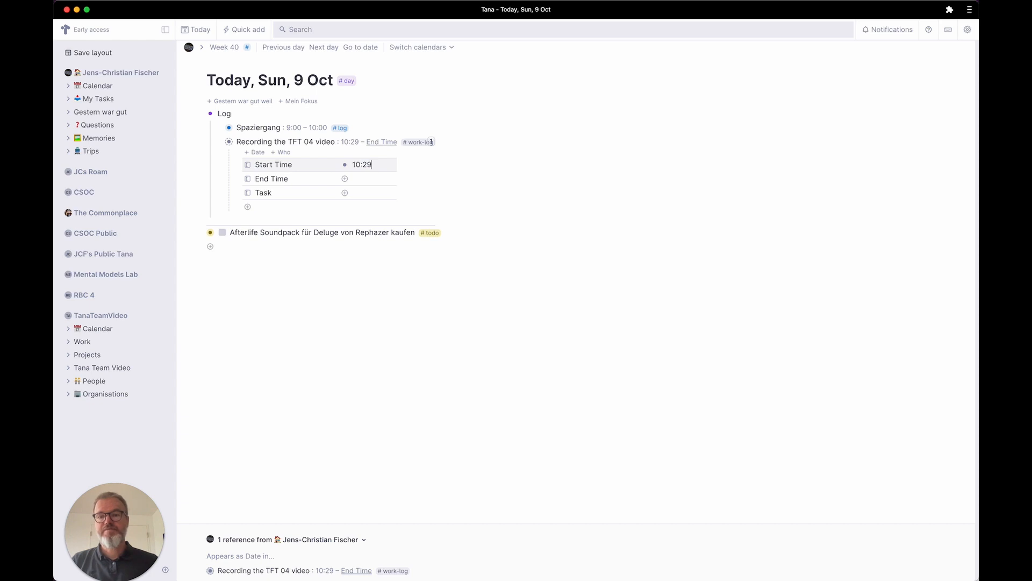
# Step: Link the work-log entry's Task field to "Create Tana Team Video" and collapse the entry
pyautogui.click(371, 192)
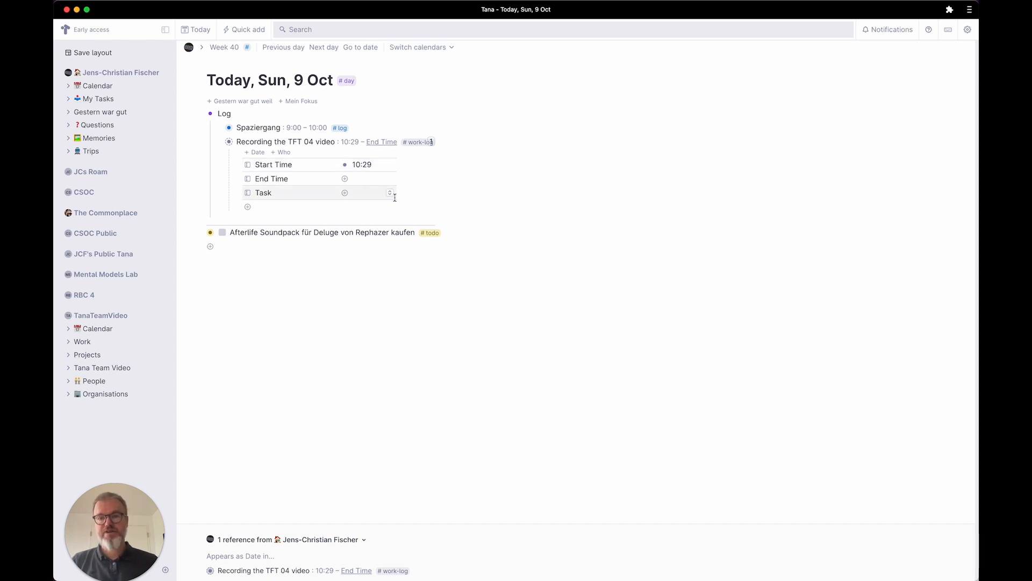
pyautogui.click(389, 193)
pyautogui.click(405, 205)
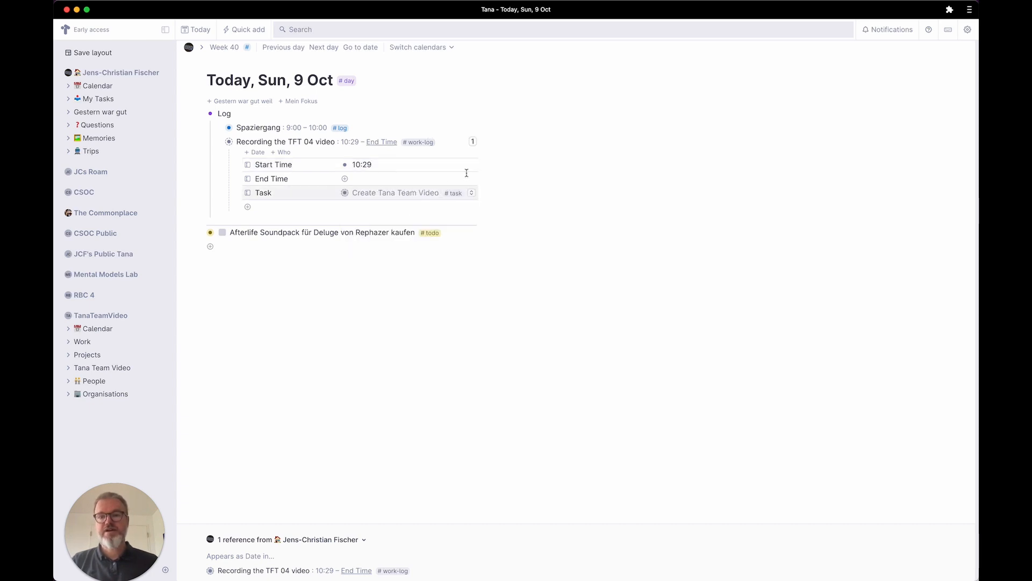
pyautogui.click(218, 142)
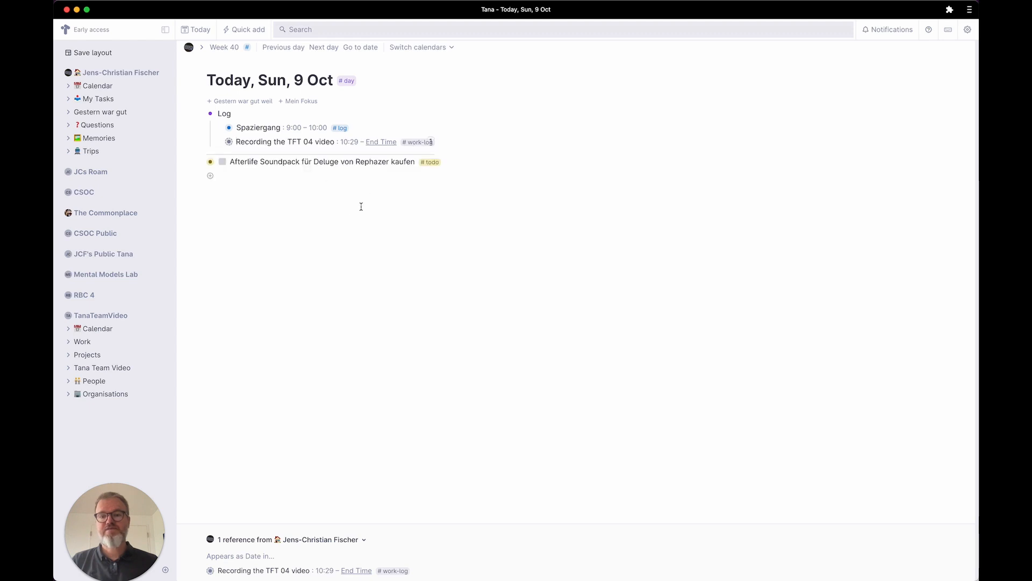
# Step: Examine the Worklog of the "Create Tana Team Video" task, reached from TanaTeamVideo's calendar page for today
pyautogui.click(86, 329)
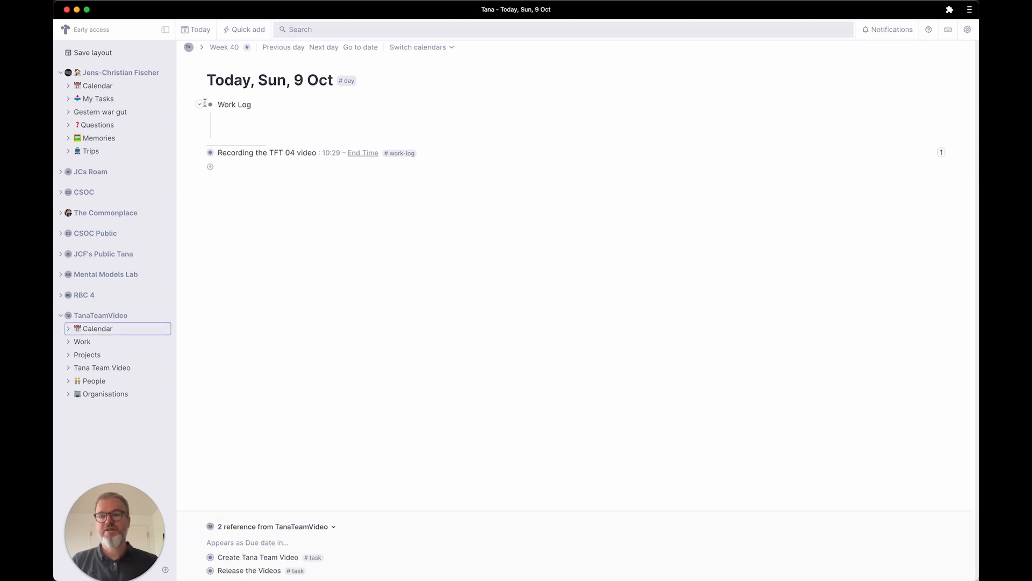
pyautogui.click(211, 557)
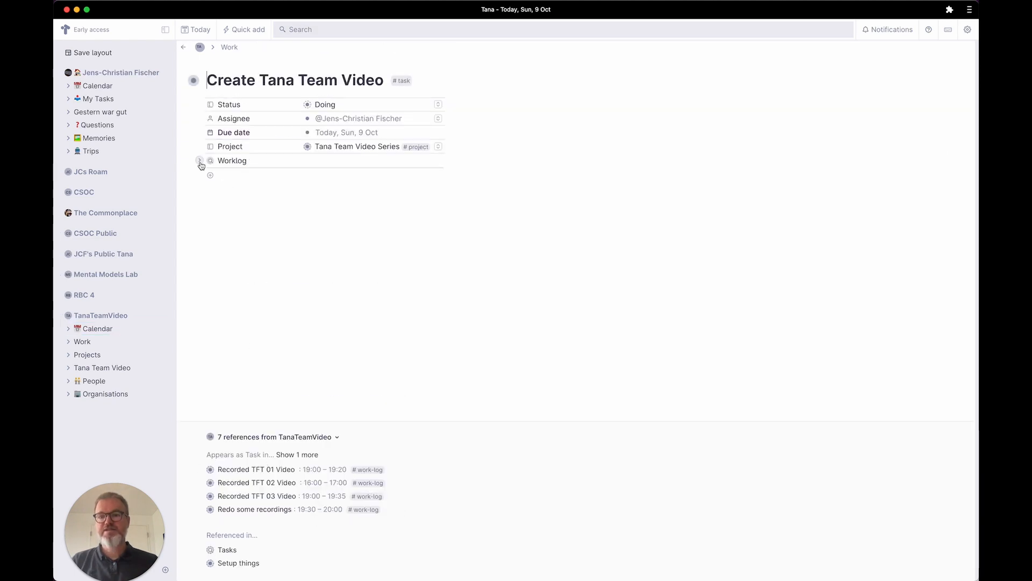
pyautogui.click(200, 161)
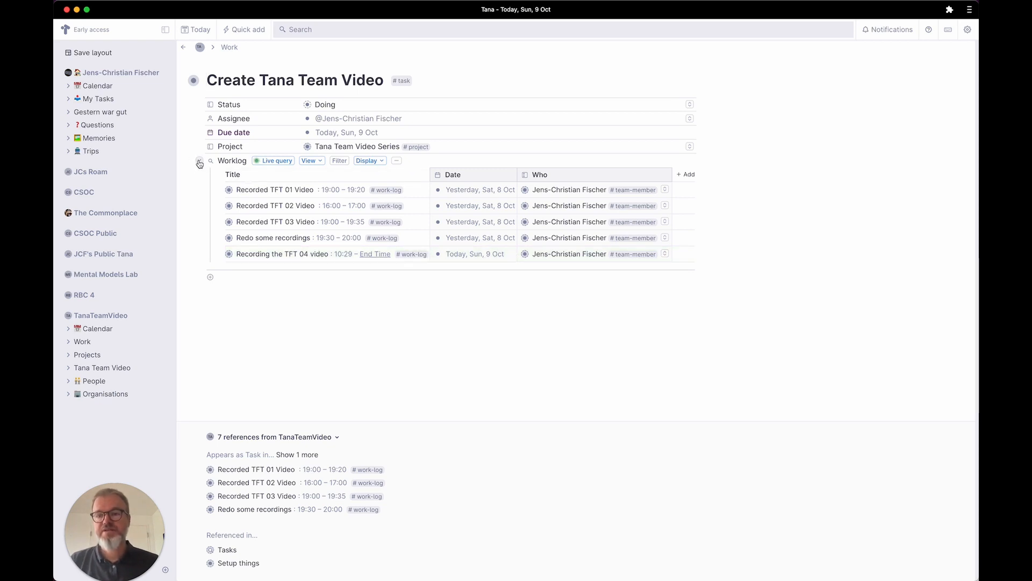
pyautogui.click(199, 162)
# Step: Return to today's page in the personal calendar and review the fields of the "Recording the TFT 04 video" entry
pyautogui.click(98, 87)
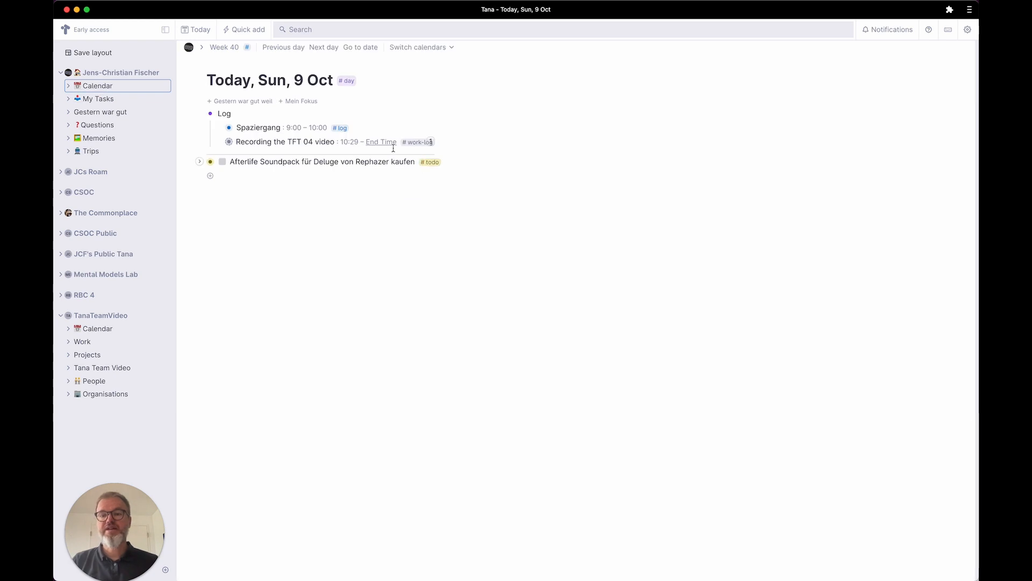
pyautogui.click(218, 142)
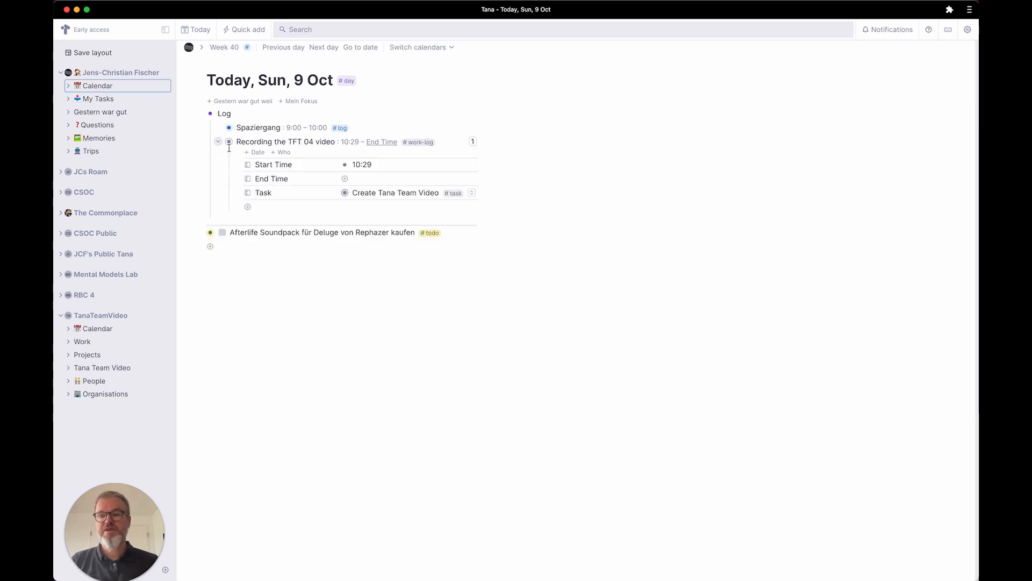
pyautogui.click(218, 143)
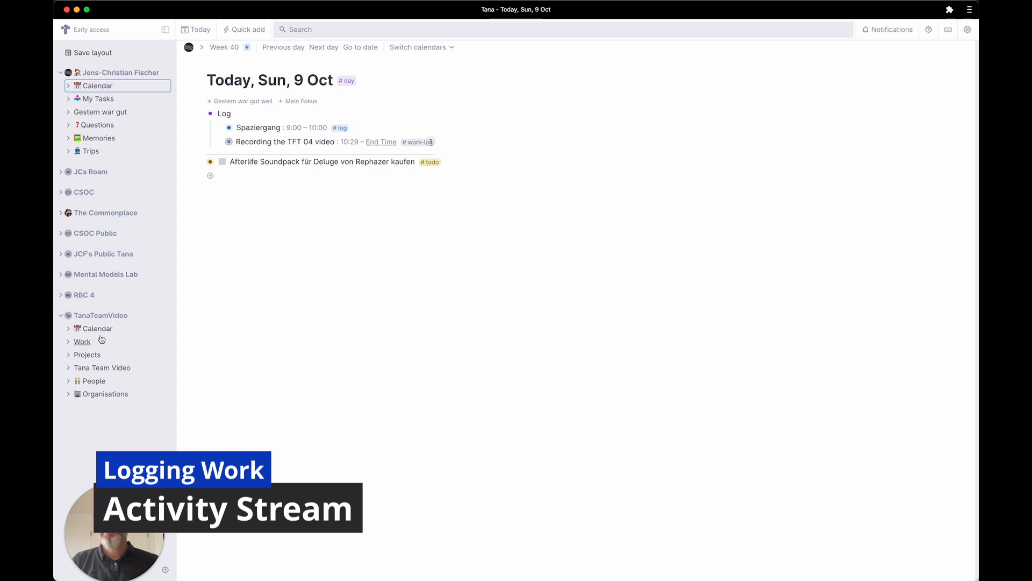
# Step: Create a new search node between Work and Projects on the TanaTeamVideo workspace's home page
pyautogui.click(101, 318)
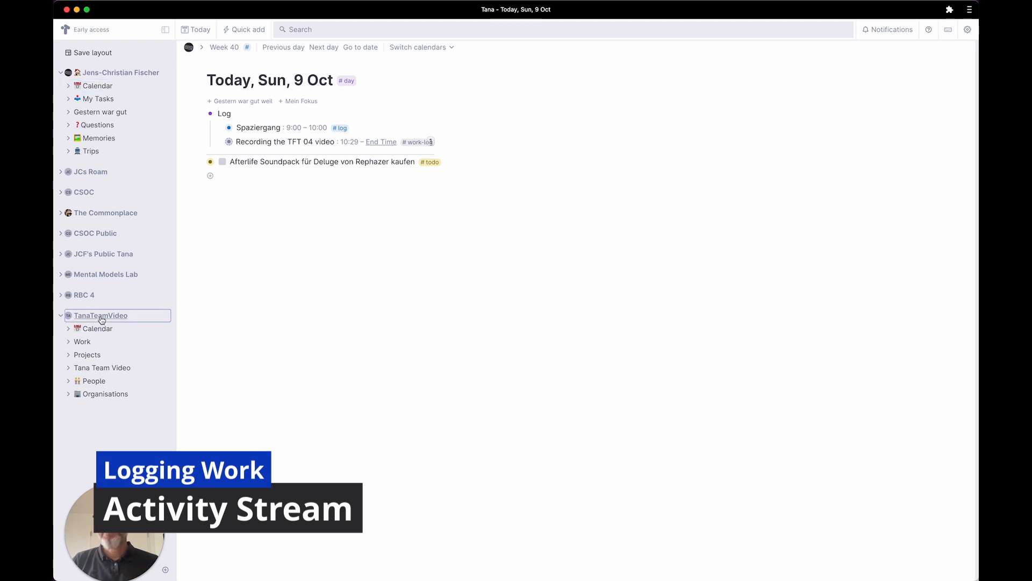
pyautogui.click(95, 329)
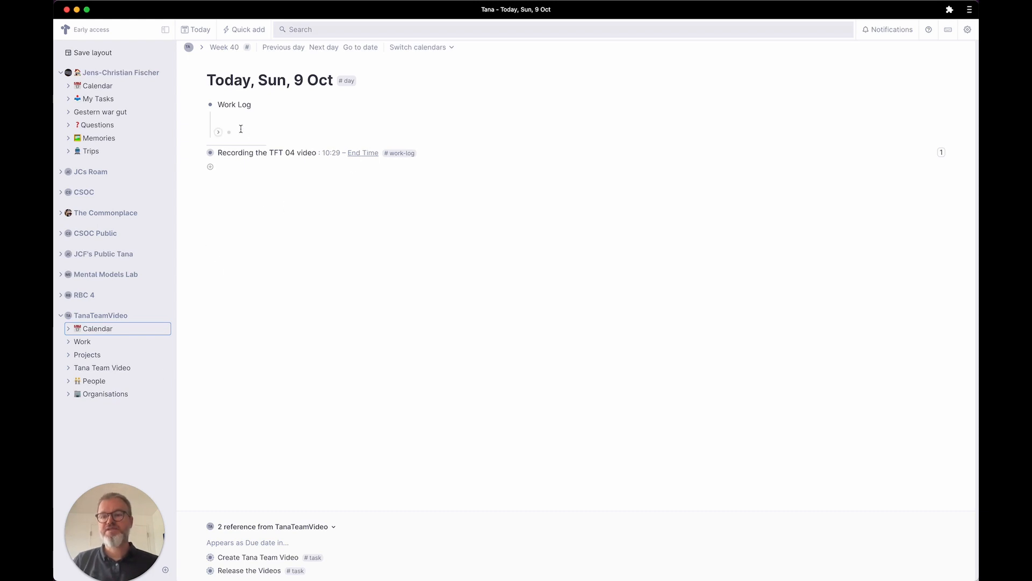
pyautogui.click(188, 47)
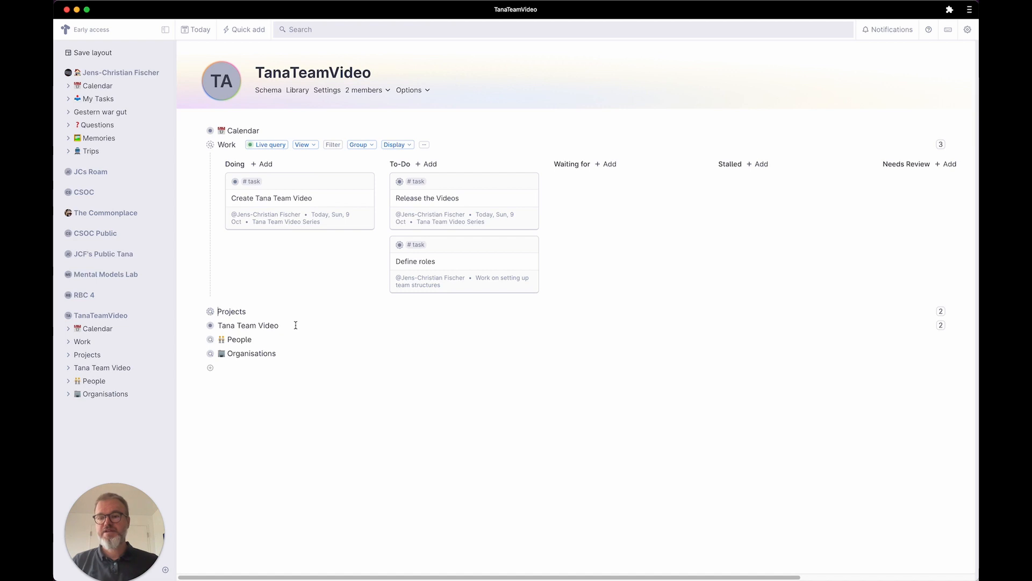
pyautogui.press('Return')
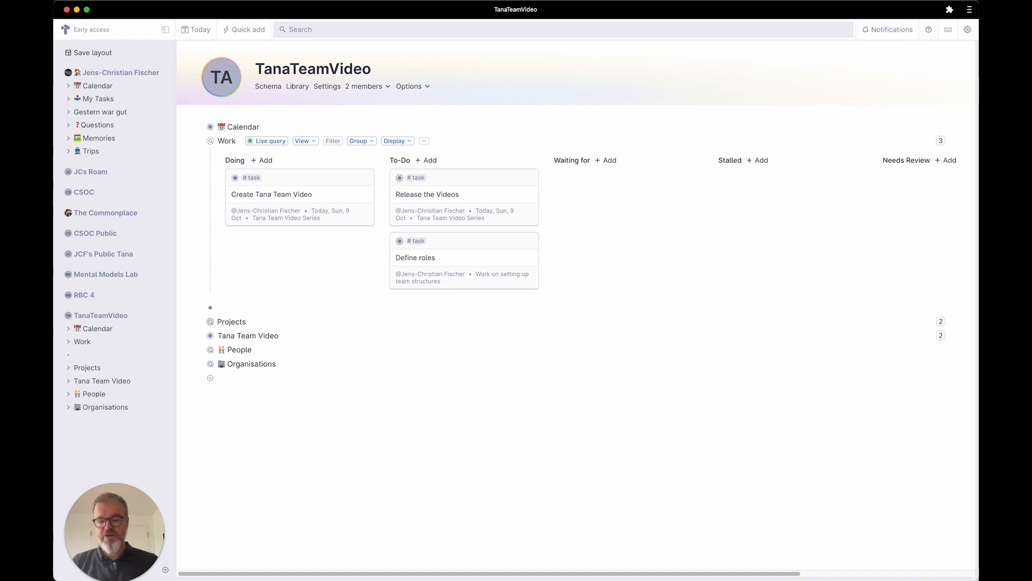
pyautogui.write('?')
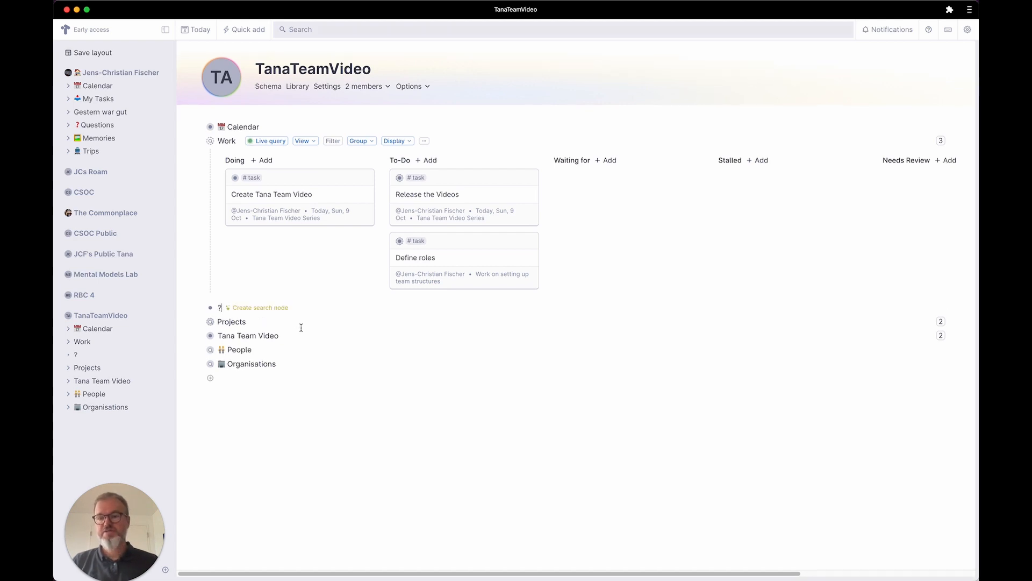
pyautogui.click(277, 308)
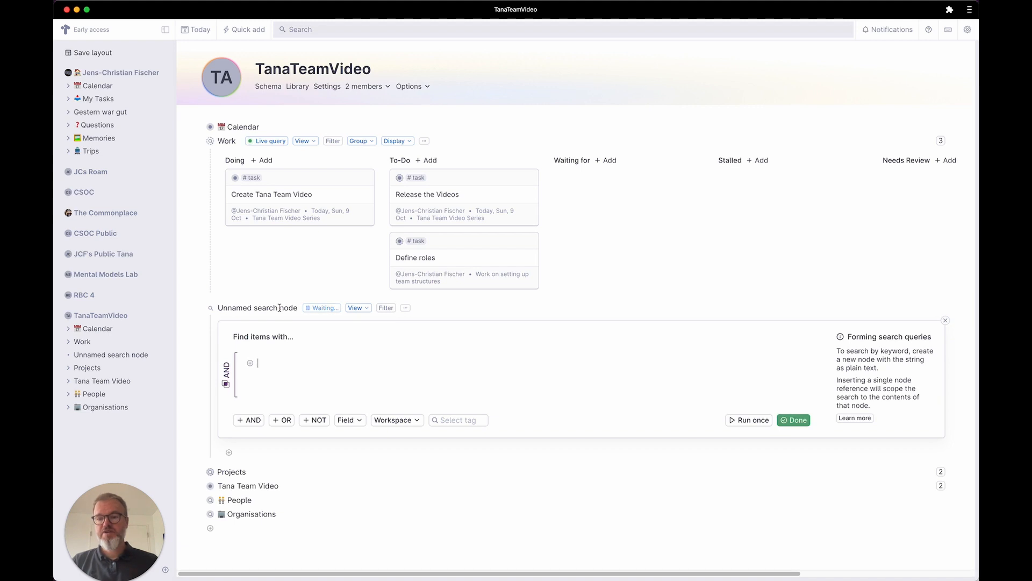
# Step: Replace the new search node's default name with the arrow_down_small emoji
pyautogui.tripleClick(244, 309)
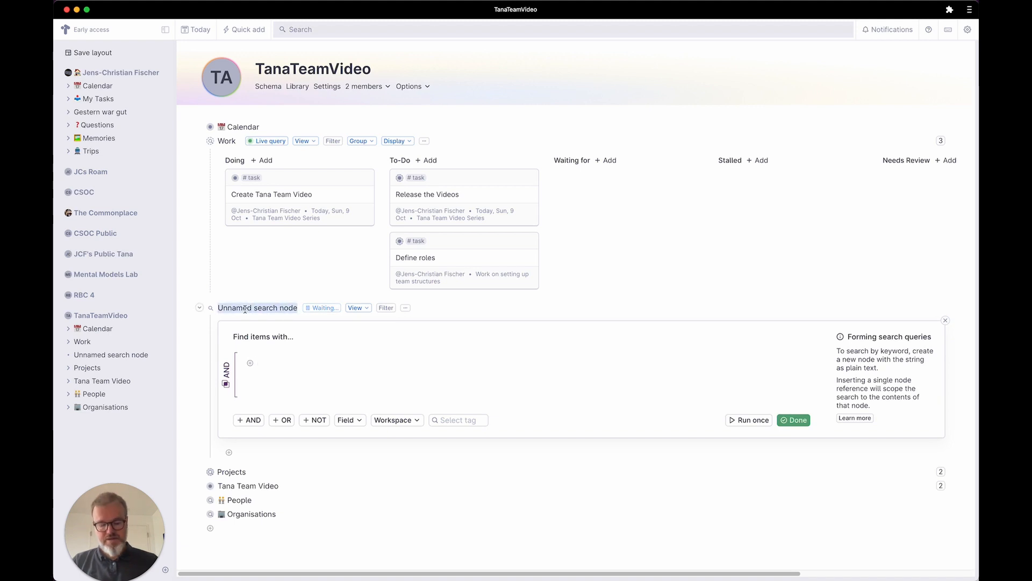
pyautogui.write(':dow')
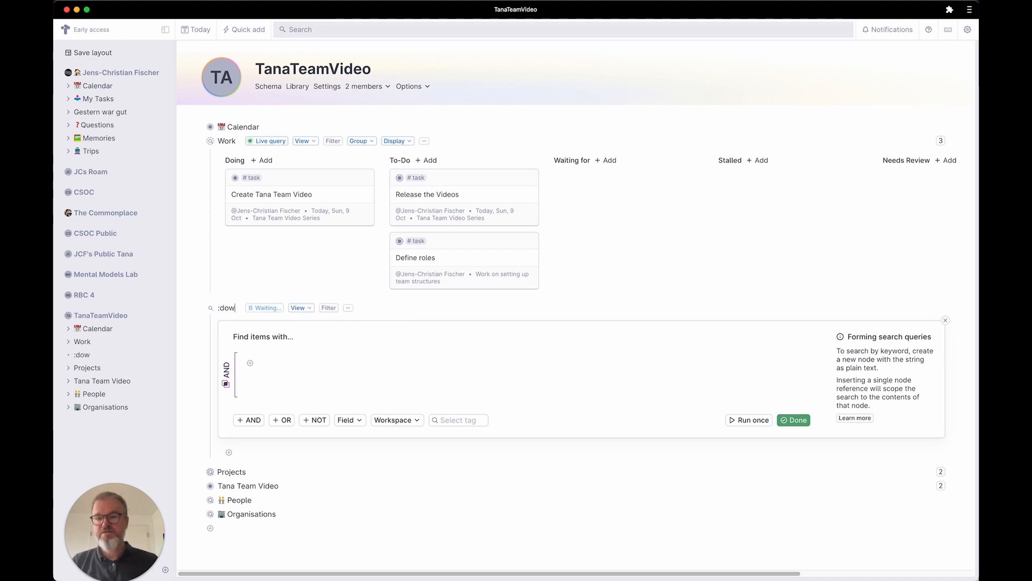
pyautogui.press('BackSpace')
pyautogui.press('BackSpace')
pyautogui.press('BackSpace')
pyautogui.press('BackSpace')
pyautogui.write(':down')
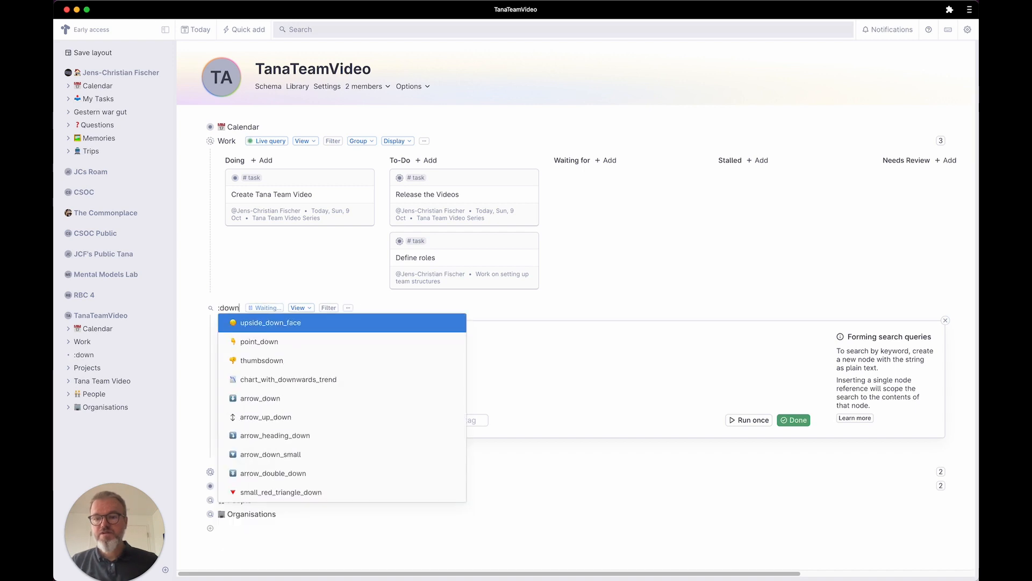
pyautogui.press('Down')
pyautogui.press('Down')
pyautogui.press('Down')
pyautogui.press('Down')
pyautogui.press('Down')
pyautogui.press('Down')
pyautogui.press('Down')
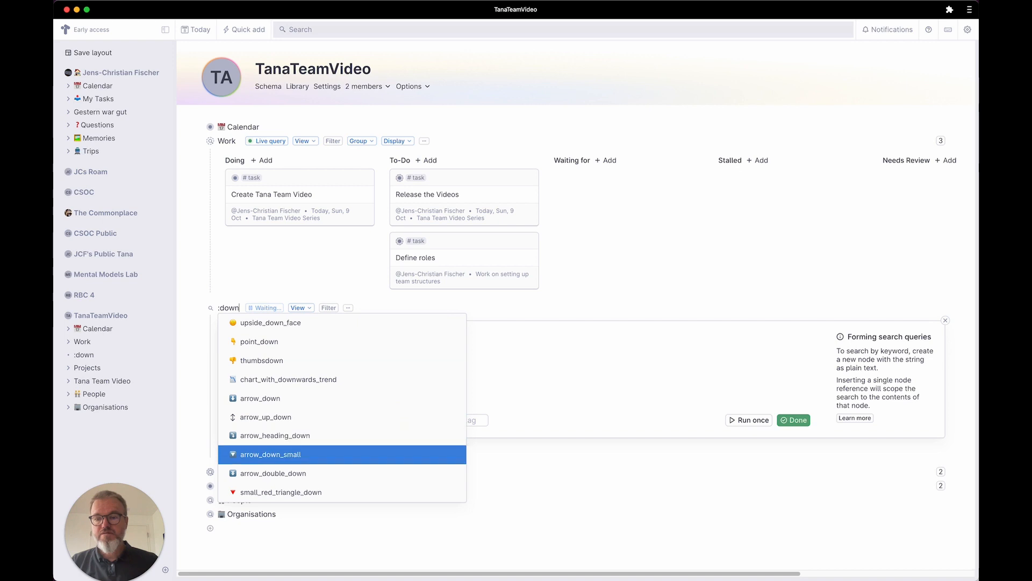
pyautogui.press('Return')
# Step: Add the title "Activity Stream" after the emoji in the search node's name
pyautogui.write('Activt')
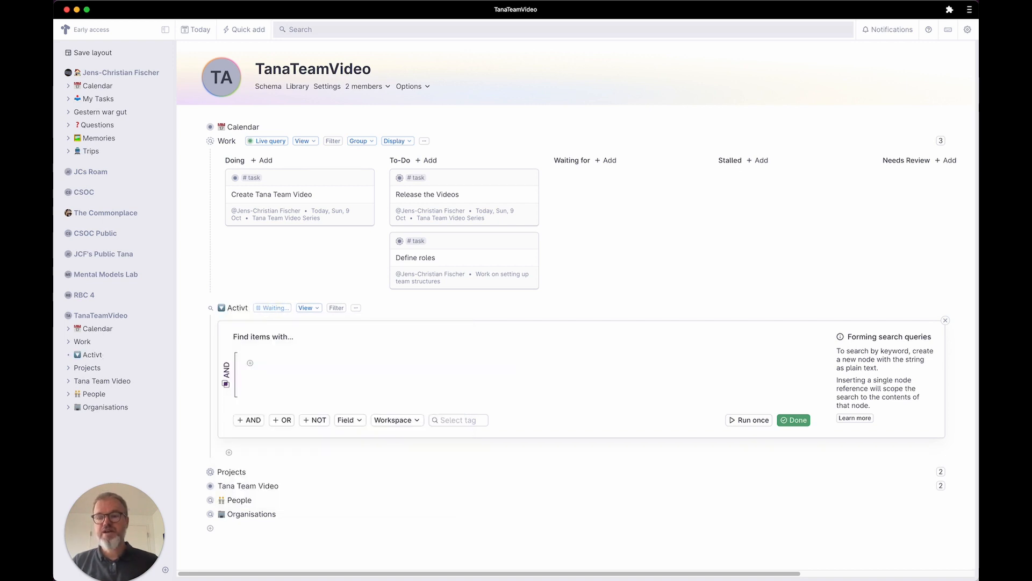
pyautogui.press('BackSpace')
pyautogui.write('ity Stre')
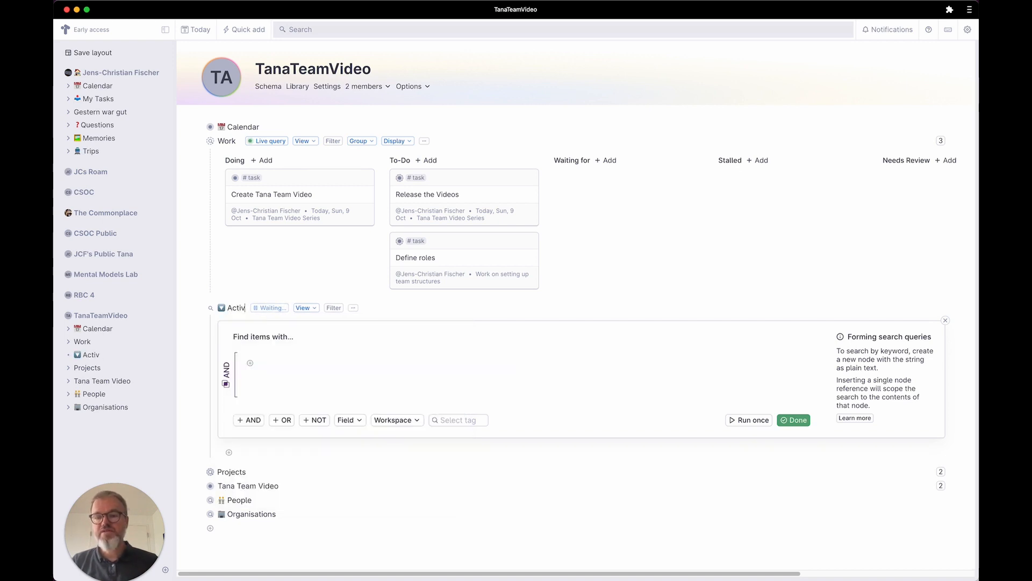
pyautogui.write('am')
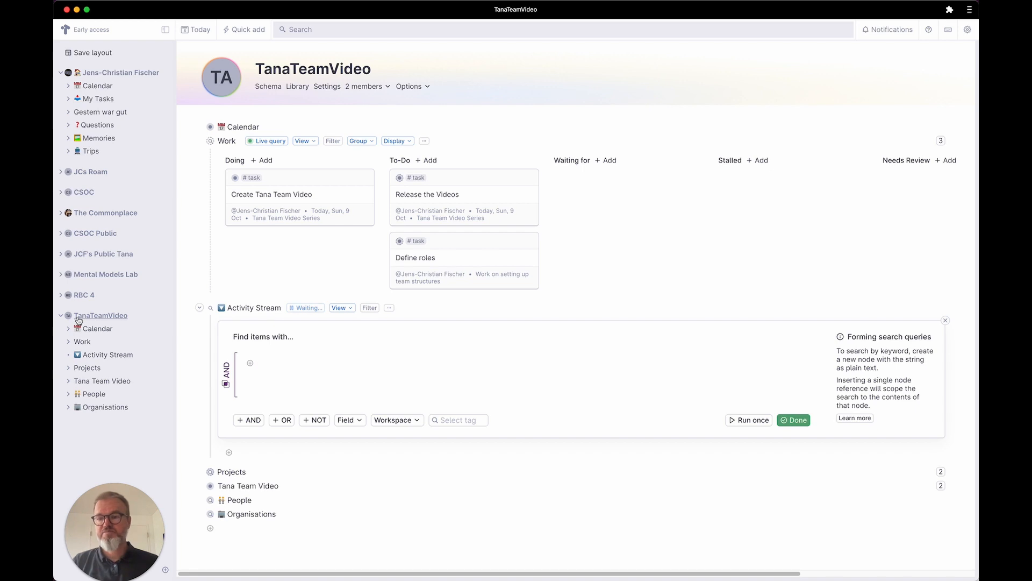
# Step: Scope the Activity Stream search to the TanaTeamVideo workspace by adding its node as a query condition
pyautogui.click(79, 318)
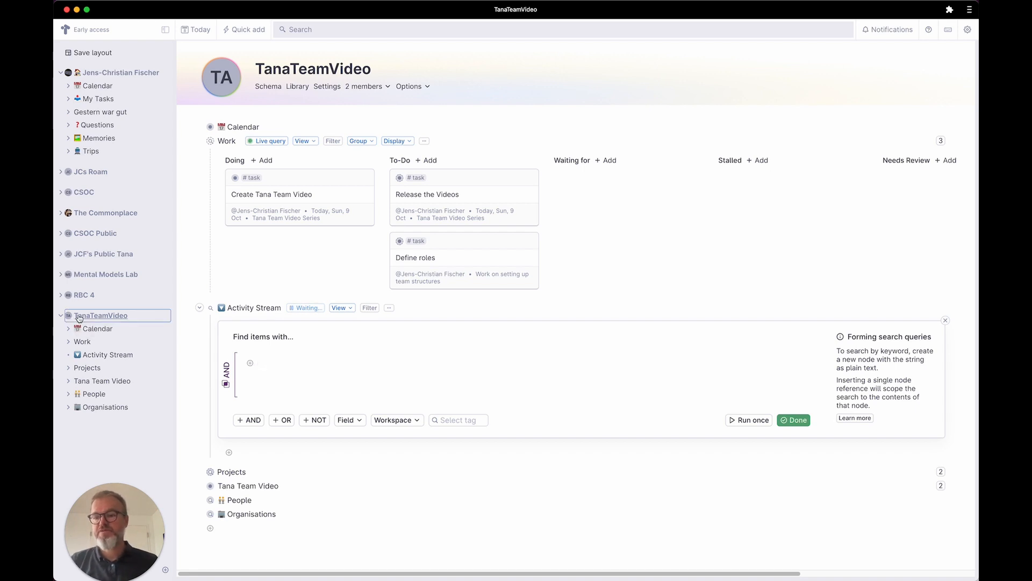
pyautogui.moveTo(79, 317); pyautogui.dragTo(268, 365)
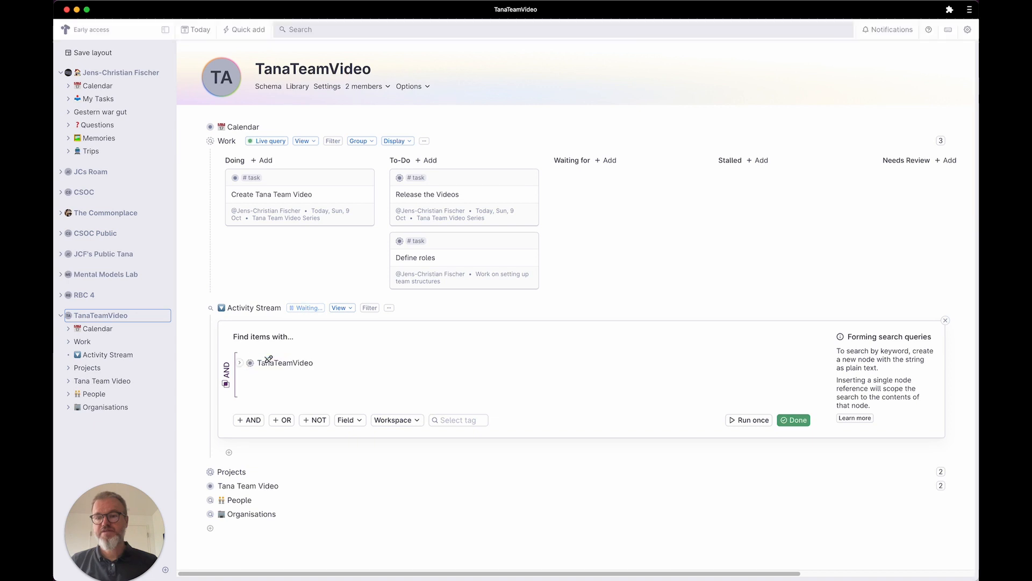
pyautogui.click(325, 362)
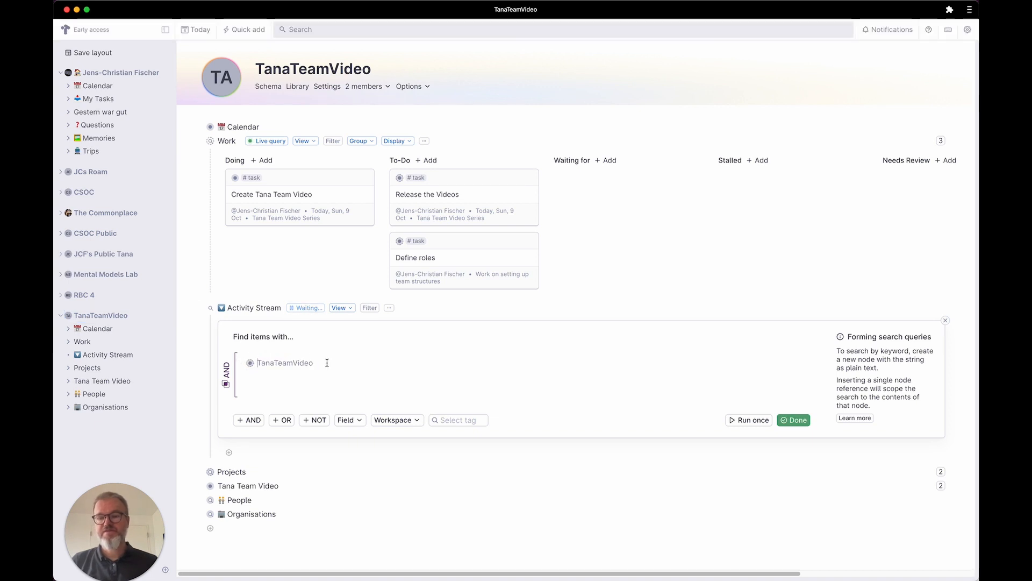
pyautogui.press('Return')
pyautogui.press('BackSpace')
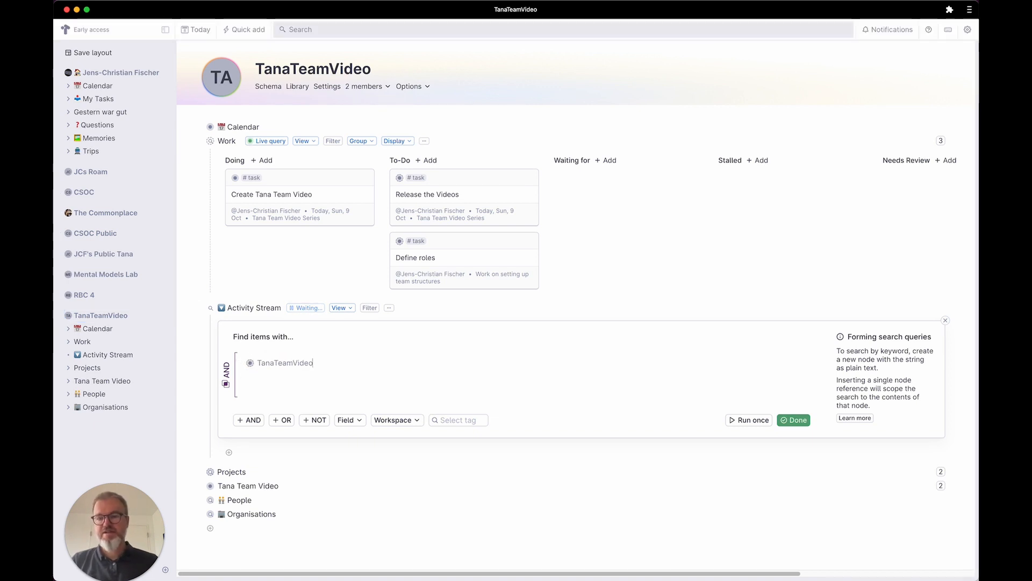
# Step: Add a HAS_TAG condition to the Activity Stream search and run the query once
pyautogui.press('Return')
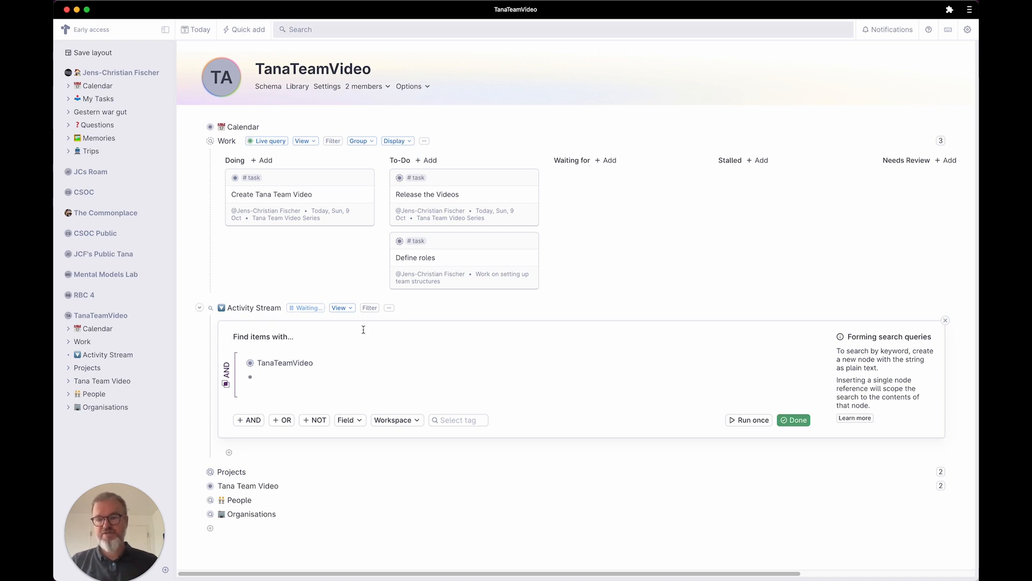
pyautogui.write('HAS_TAG')
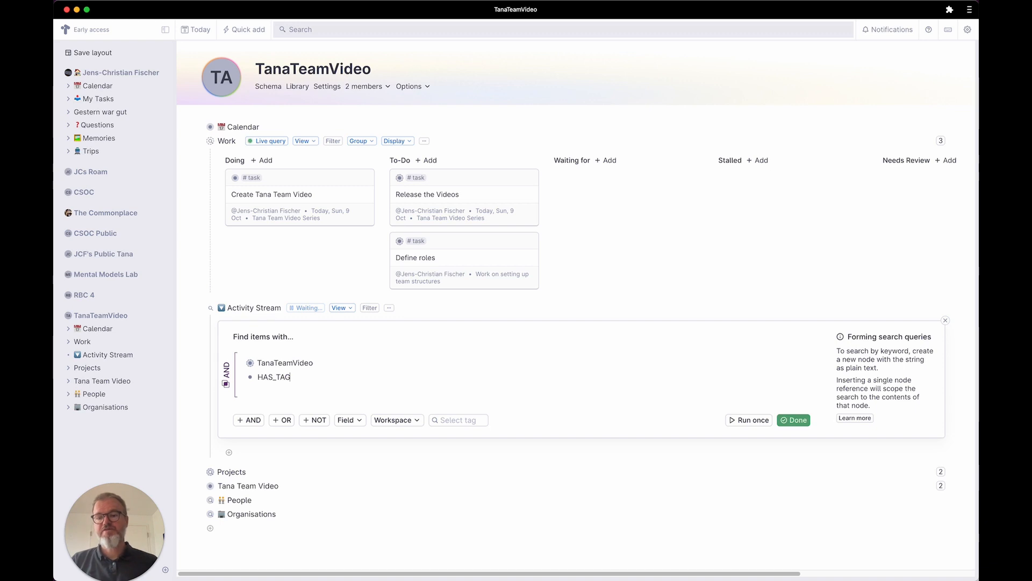
pyautogui.click(754, 422)
# Step: Look through the Activity Stream results to examine which kinds of tagged nodes the query includes
pyautogui.scroll(-2, 428, 474)
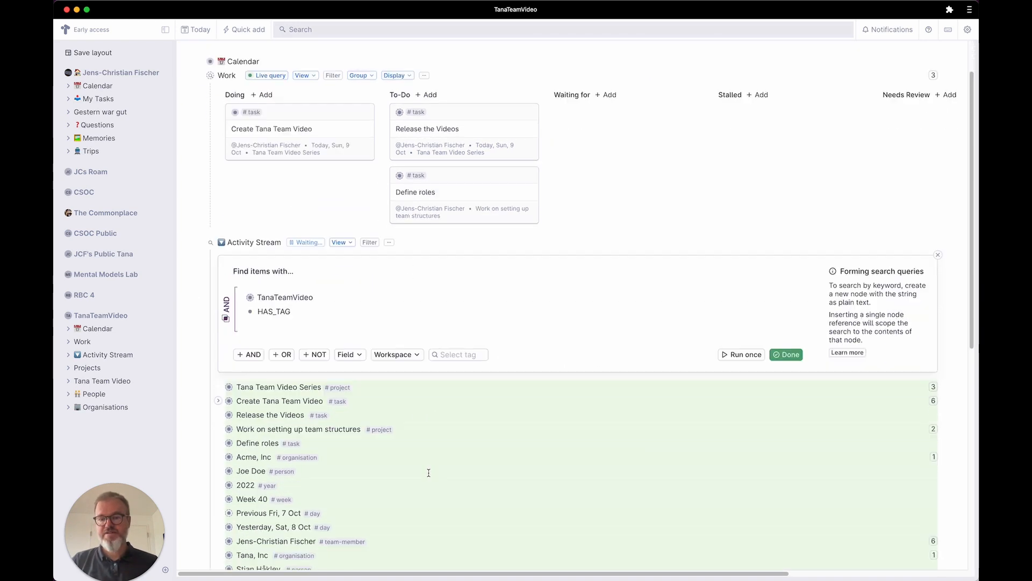
pyautogui.scroll(-13, 414, 457)
pyautogui.scroll(13, 411, 439)
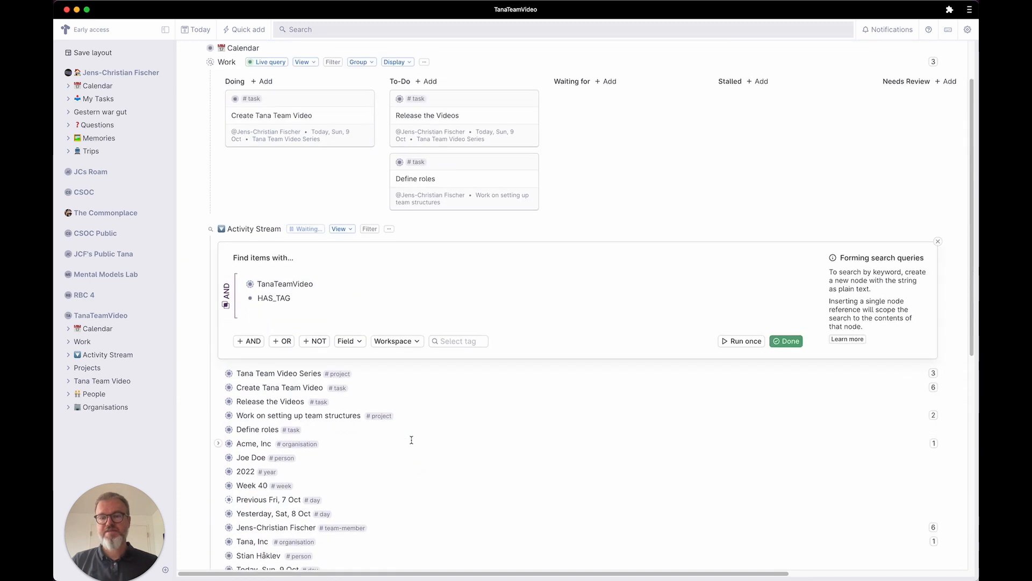
pyautogui.scroll(2, 411, 439)
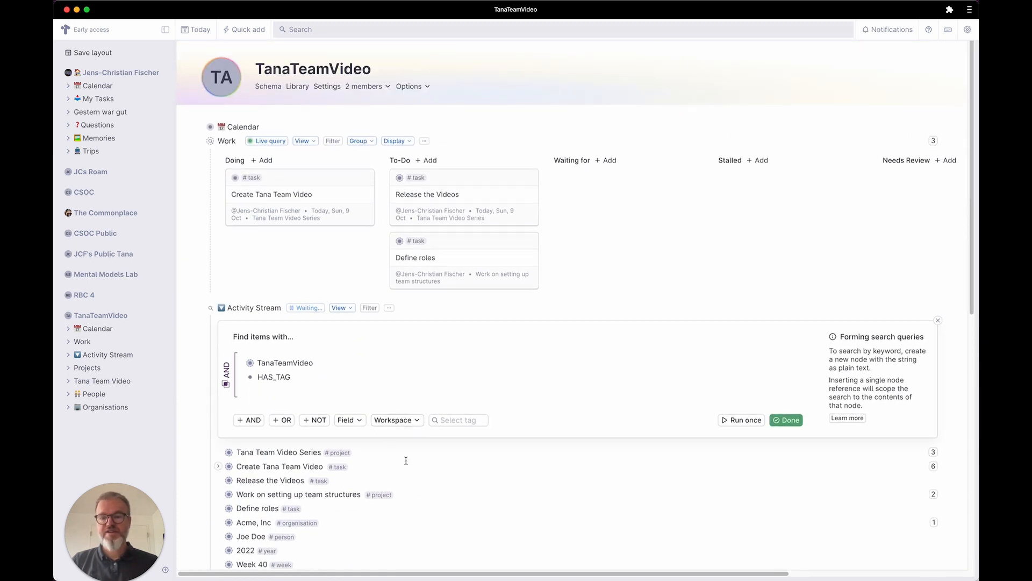
pyautogui.scroll(-1, 406, 461)
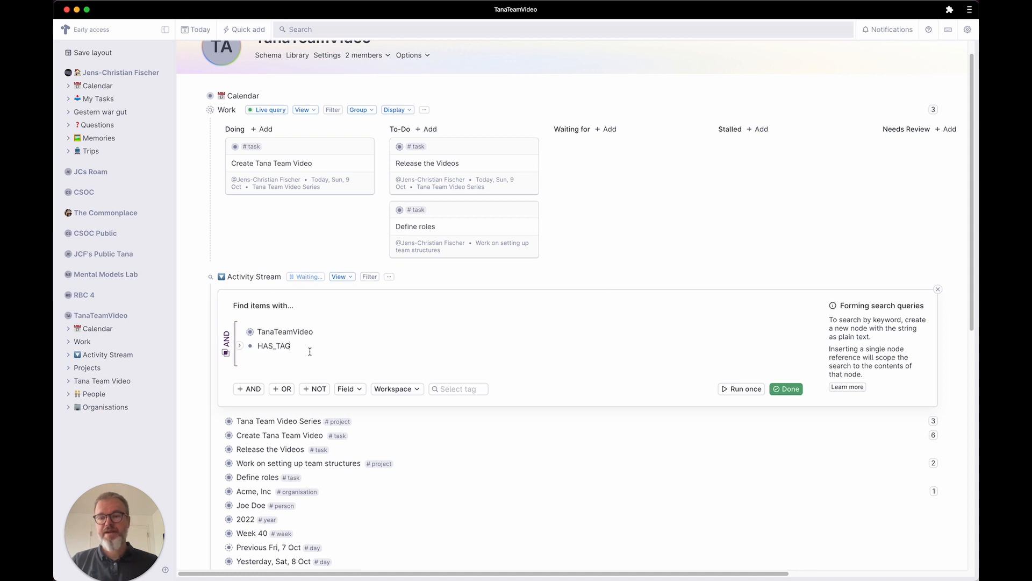
pyautogui.scroll(-3, 375, 404)
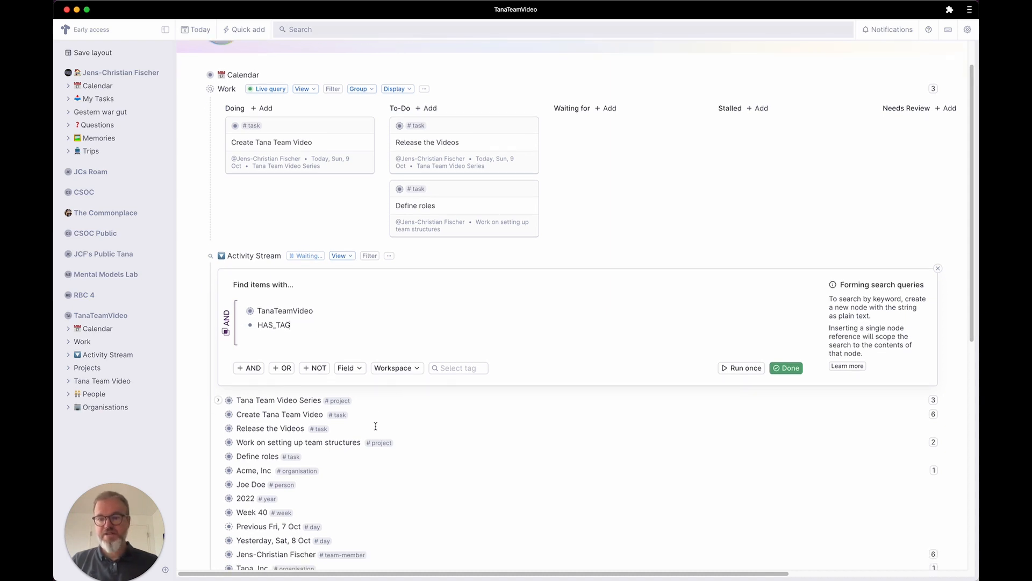
pyautogui.scroll(-2, 393, 433)
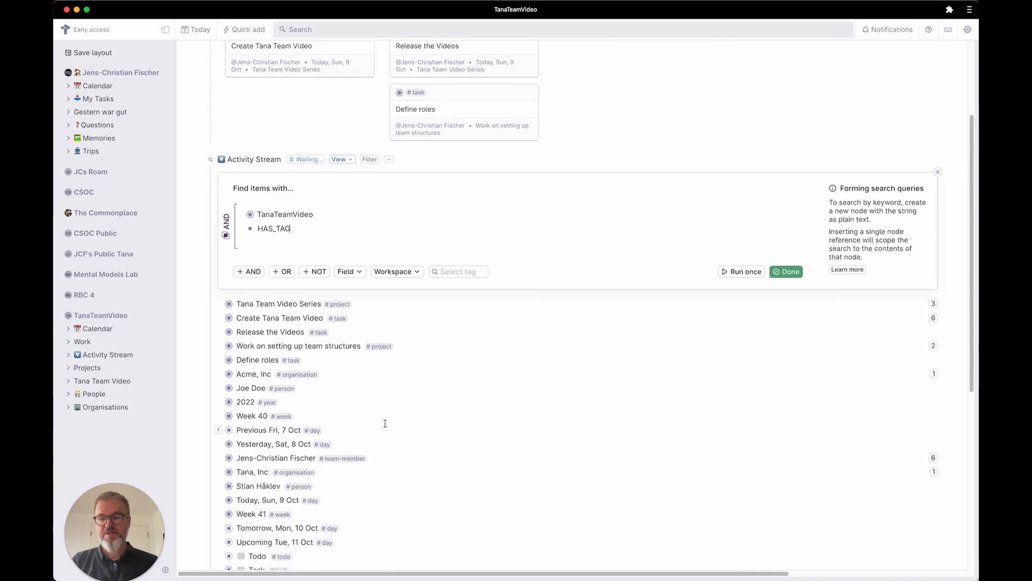
pyautogui.scroll(1, 344, 484)
pyautogui.scroll(1, 337, 464)
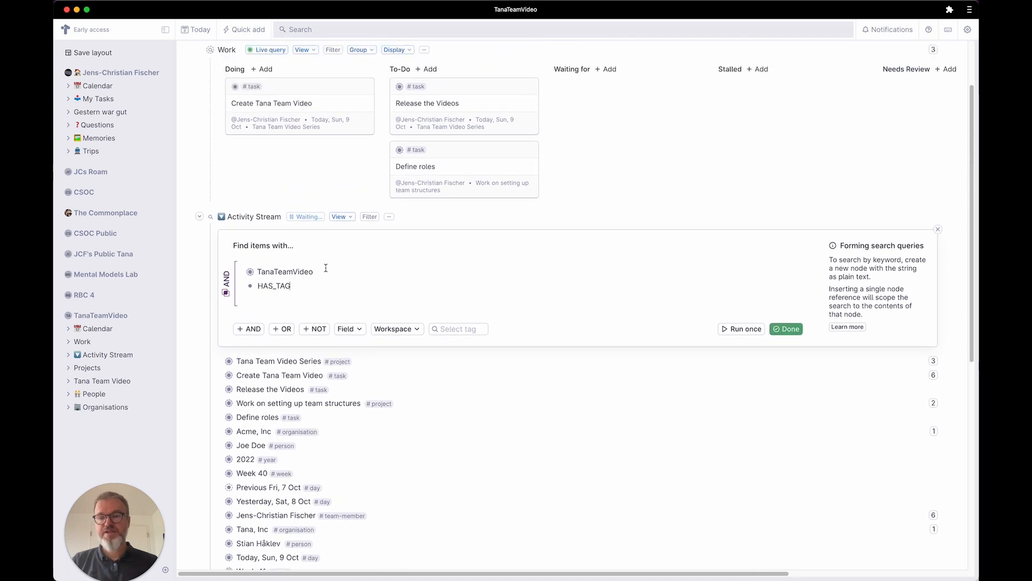
# Step: Add a NOT condition containing an OR group with TanaTeamVideo's day tag, and start a second entry in the group
pyautogui.click(316, 328)
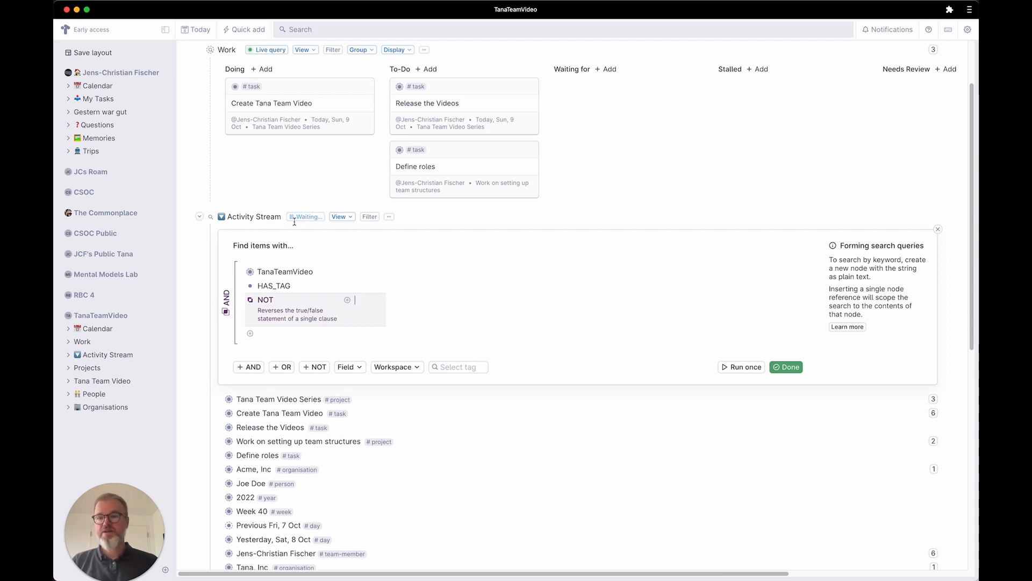
pyautogui.click(283, 367)
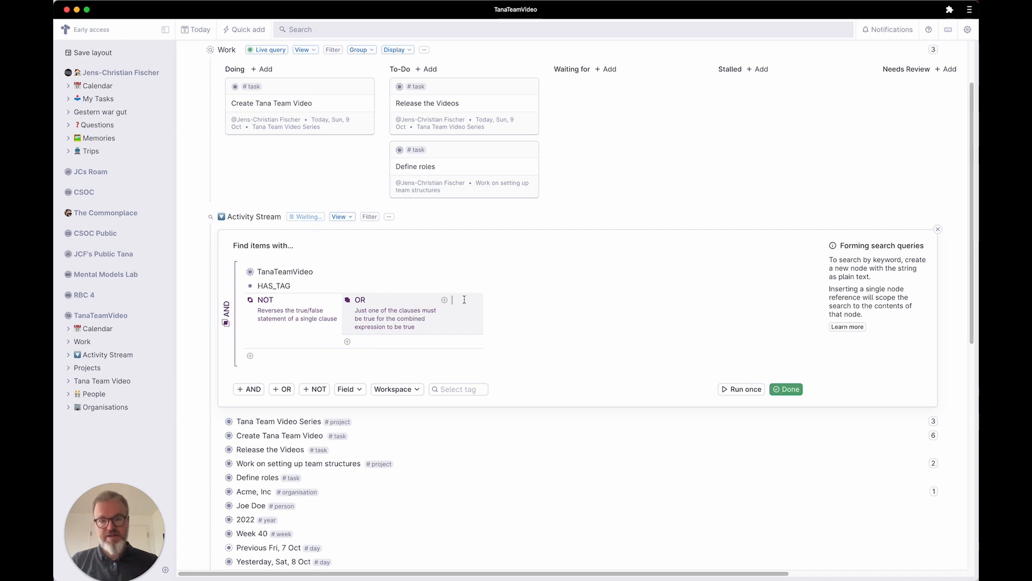
pyautogui.write('@Day')
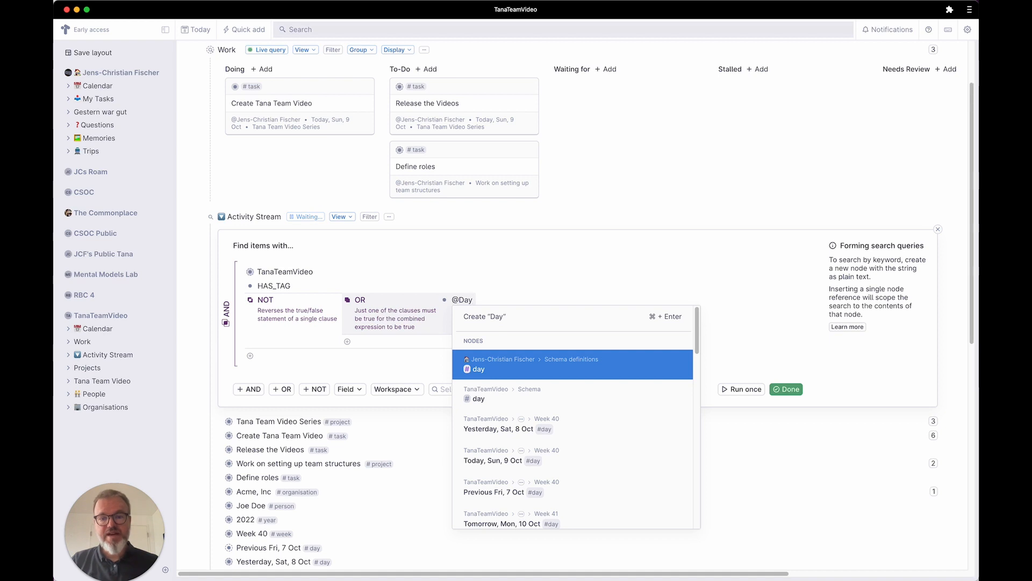
pyautogui.press('Down')
pyautogui.press('Return')
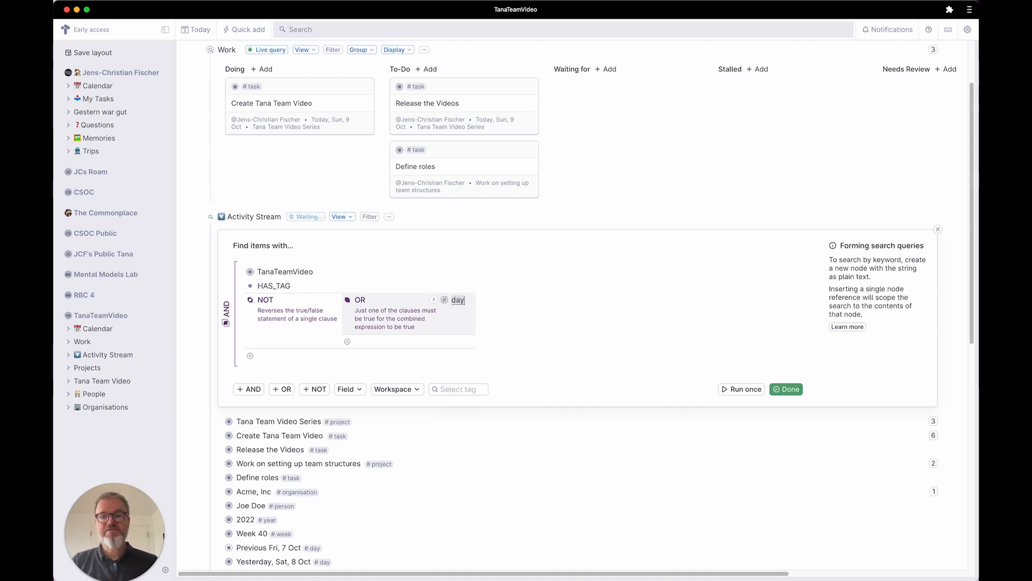
pyautogui.press('Return')
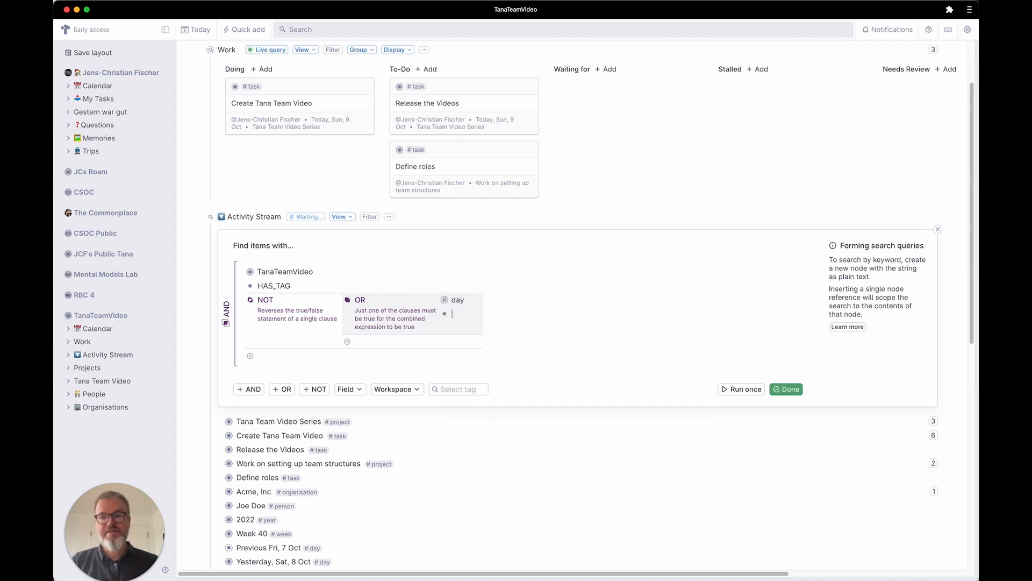
pyautogui.write('@')
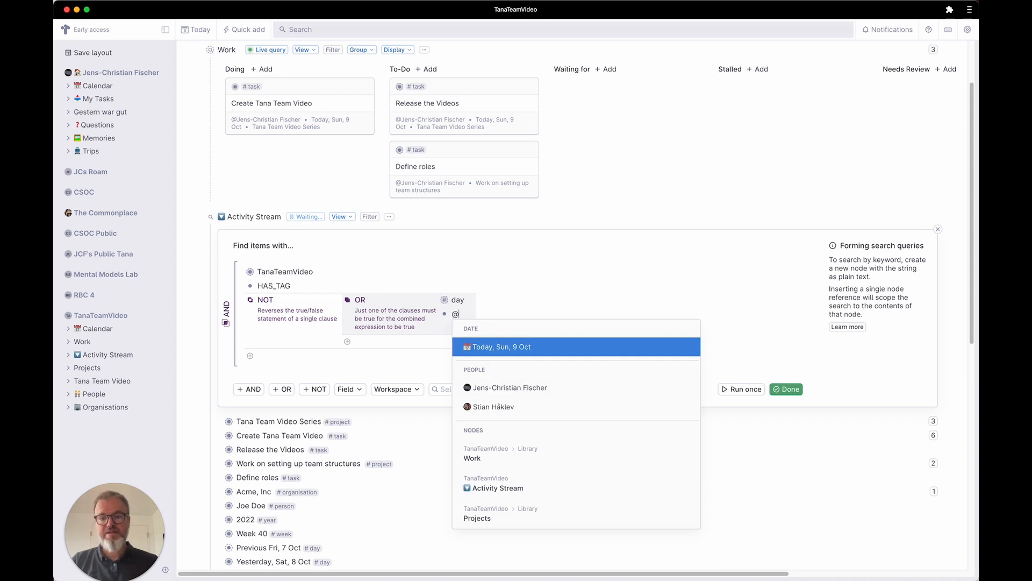
pyautogui.write('week')
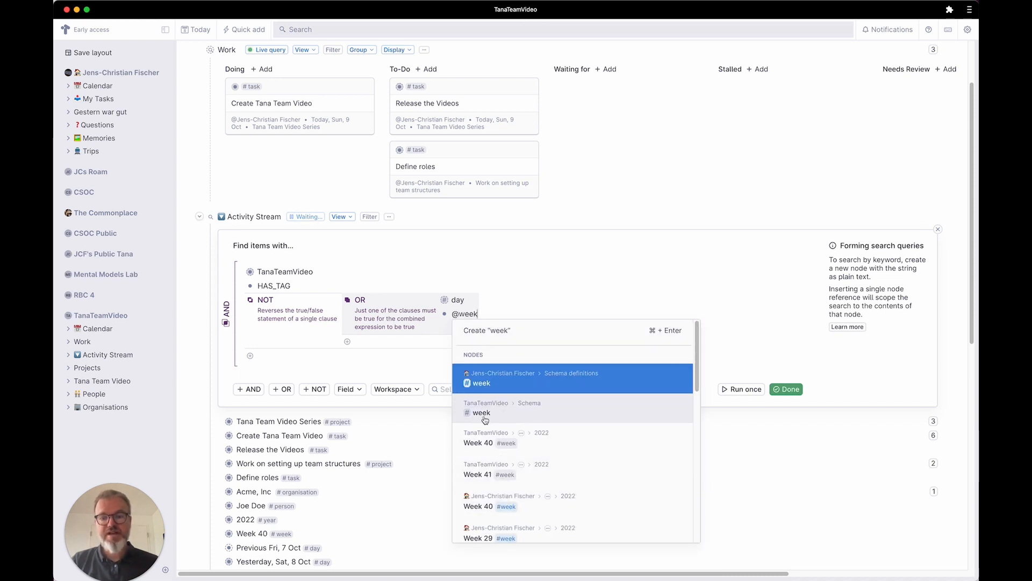
pyautogui.click(529, 404)
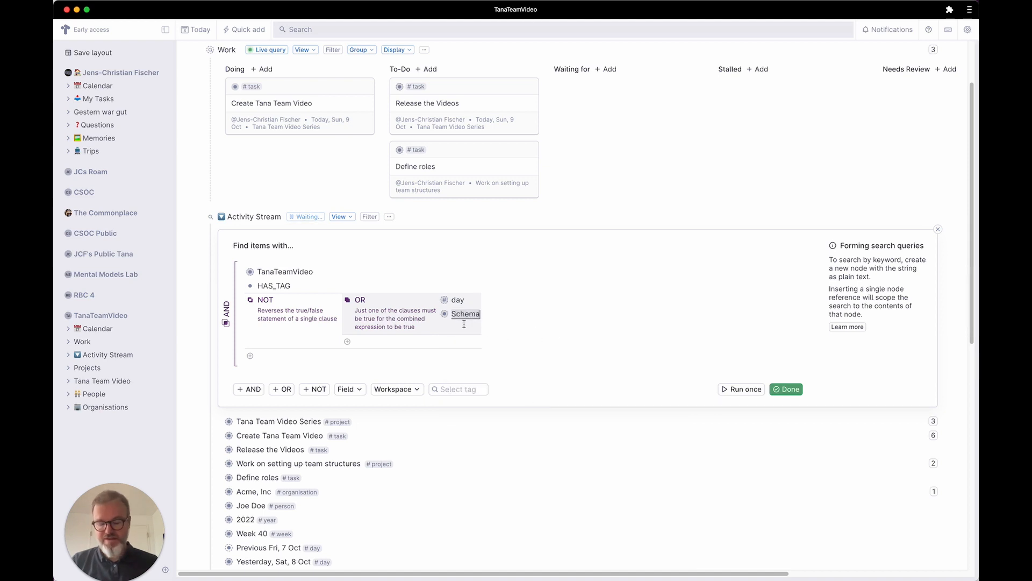
pyautogui.press('super+z')
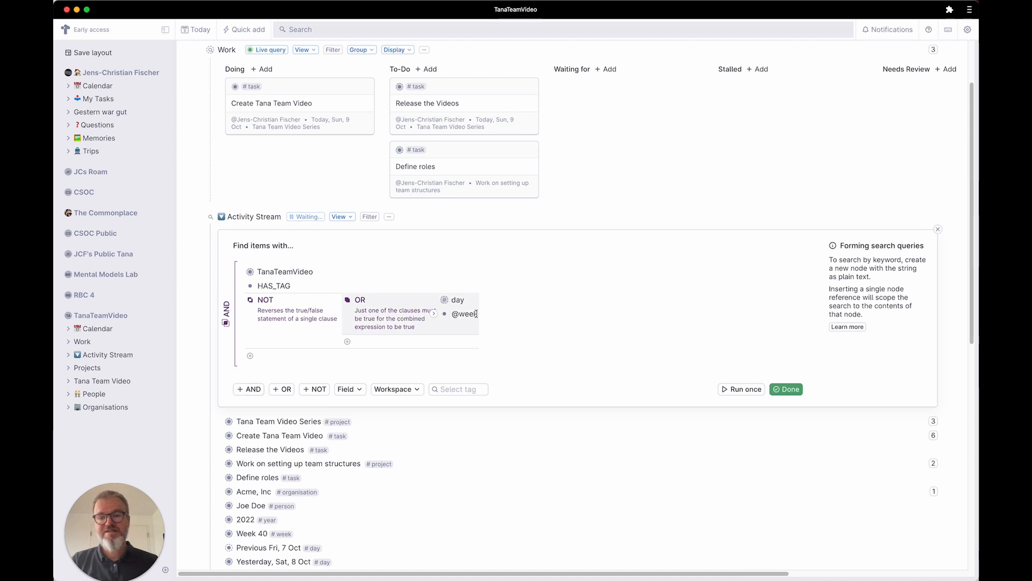
pyautogui.press('BackSpace')
pyautogui.press('BackSpace')
pyautogui.press('BackSpace')
pyautogui.press('BackSpace')
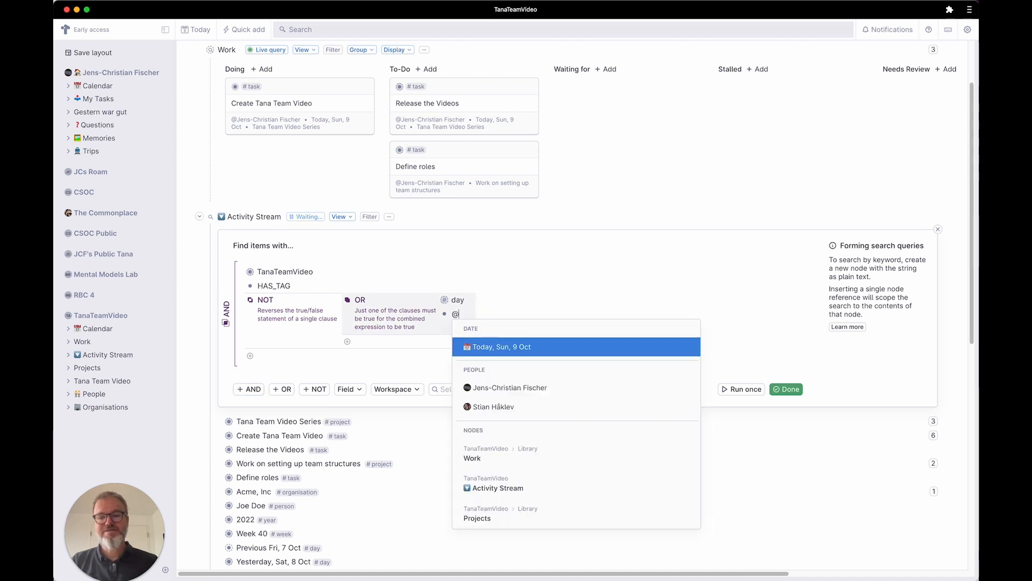
# Step: Add TanaTeamVideo's week tag to the OR group under NOT and run the search once
pyautogui.write('week')
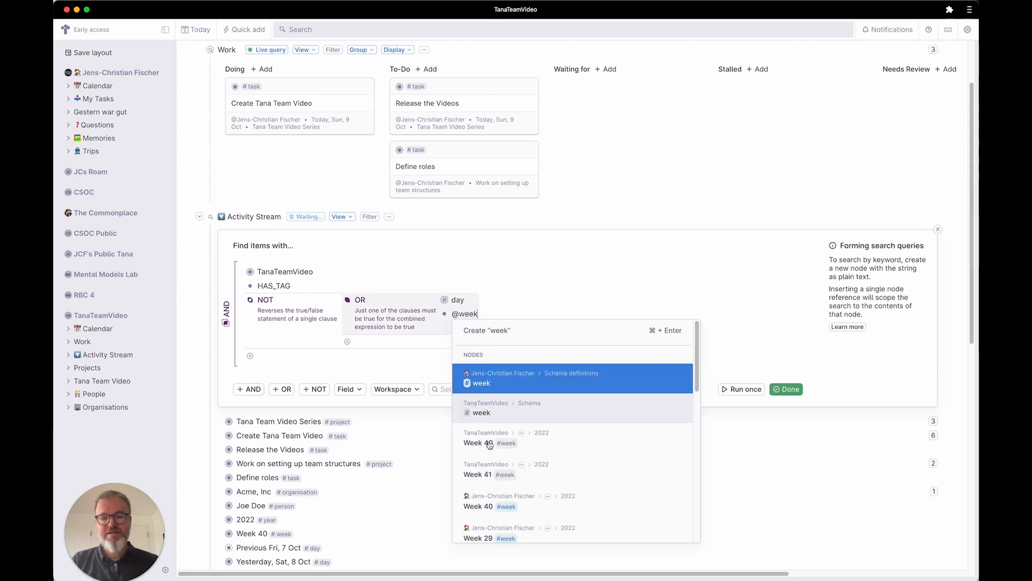
pyautogui.click(478, 417)
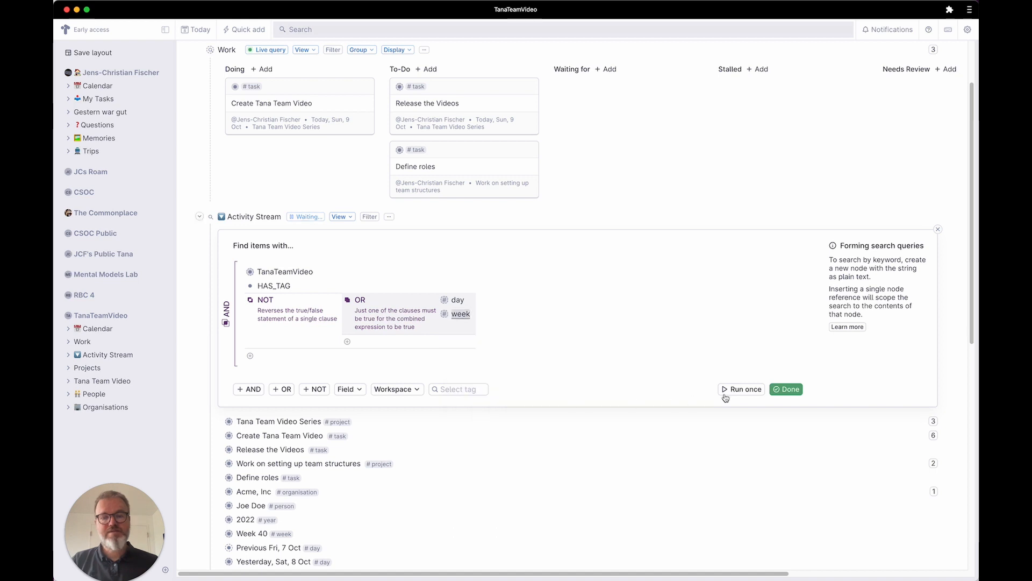
pyautogui.click(741, 389)
# Step: Review the Activity Stream results against the query, checking which tags remain with the day and week exclusions
pyautogui.scroll(-5, 534, 507)
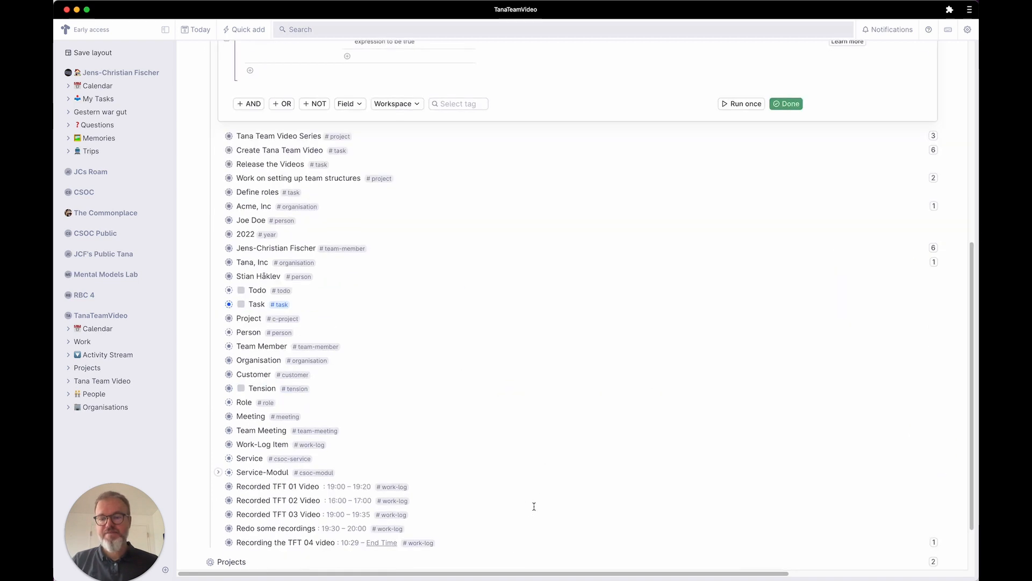
pyautogui.scroll(-1, 513, 487)
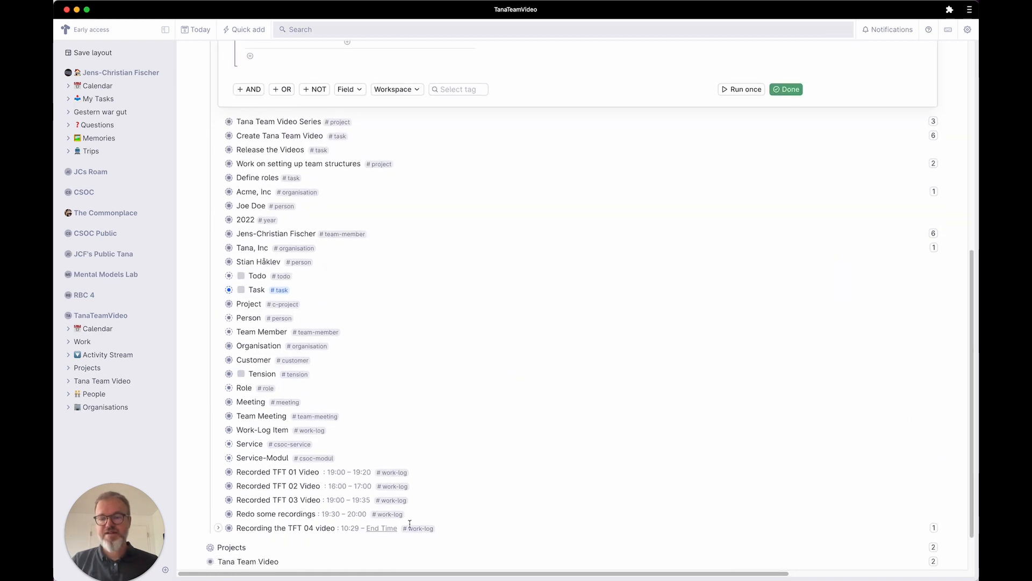
pyautogui.scroll(2, 350, 387)
pyautogui.scroll(-3, 349, 376)
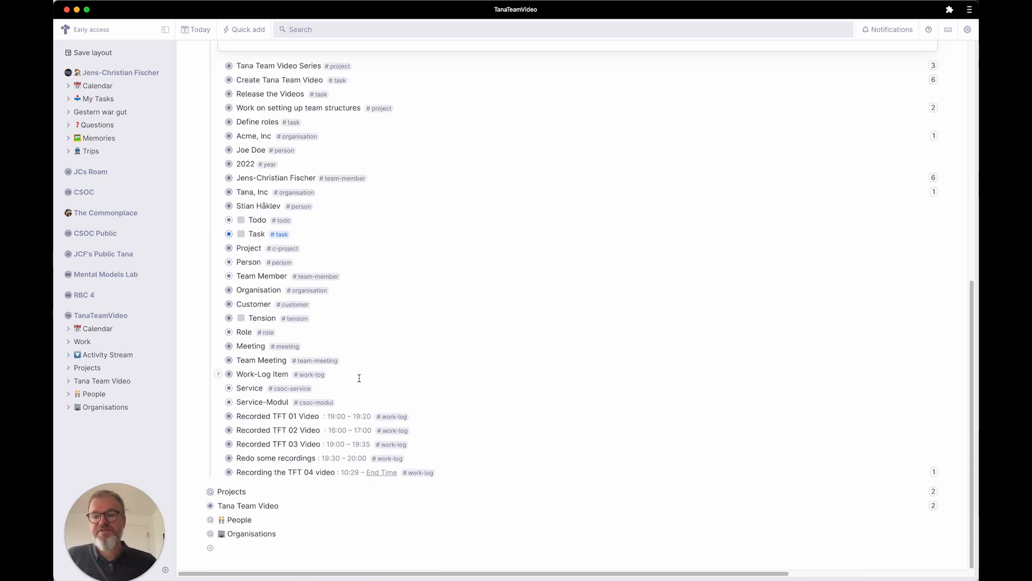
pyautogui.scroll(1, 311, 408)
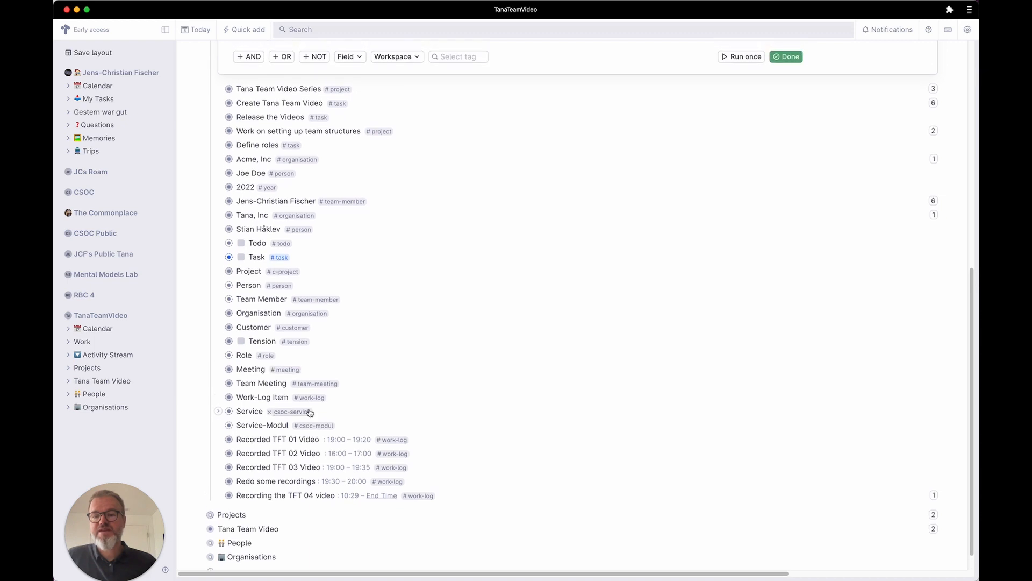
pyautogui.scroll(2, 310, 412)
pyautogui.scroll(1, 288, 410)
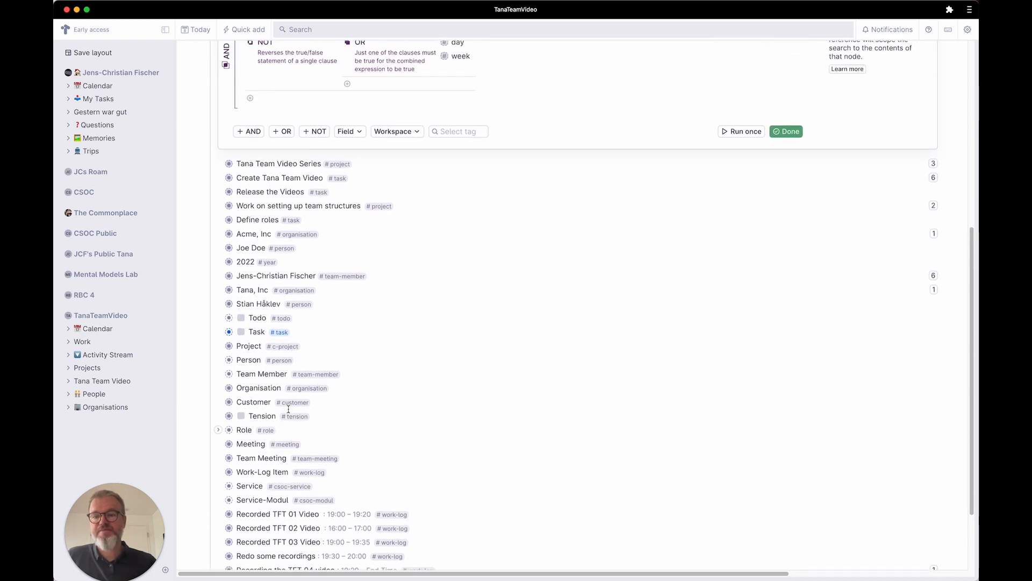
pyautogui.scroll(1, 289, 409)
pyautogui.scroll(3, 324, 226)
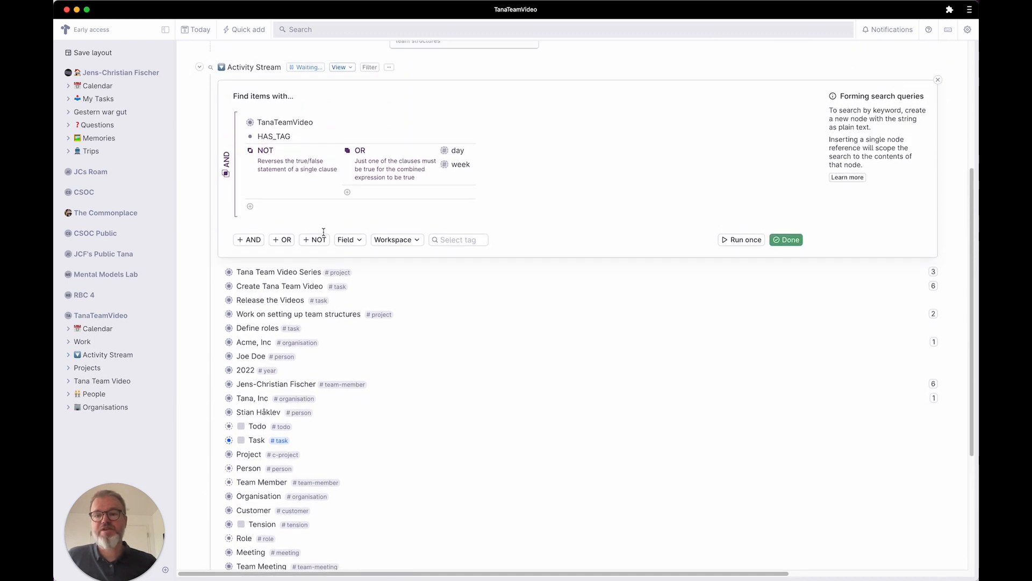
# Step: Show the Activity Stream results as a table and hide the Due date, Status, Assignee and ShortCode columns
pyautogui.scroll(2, 323, 231)
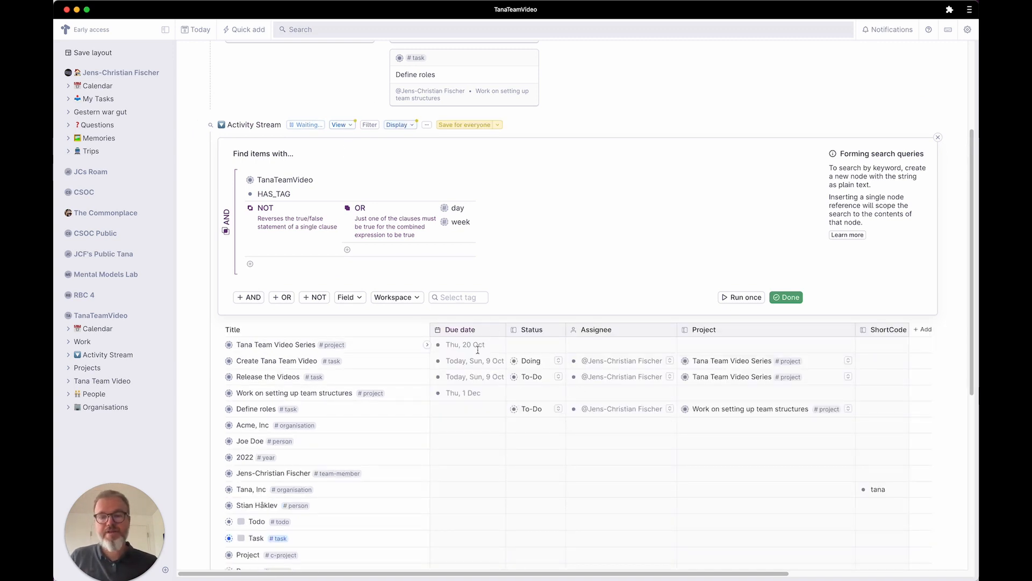
pyautogui.click(476, 330)
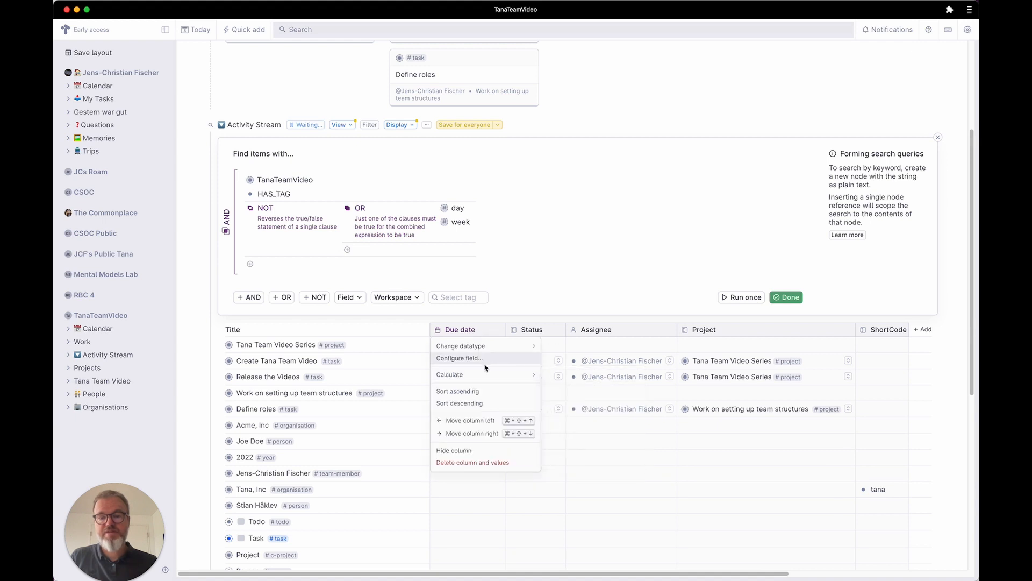
pyautogui.click(463, 451)
pyautogui.click(467, 332)
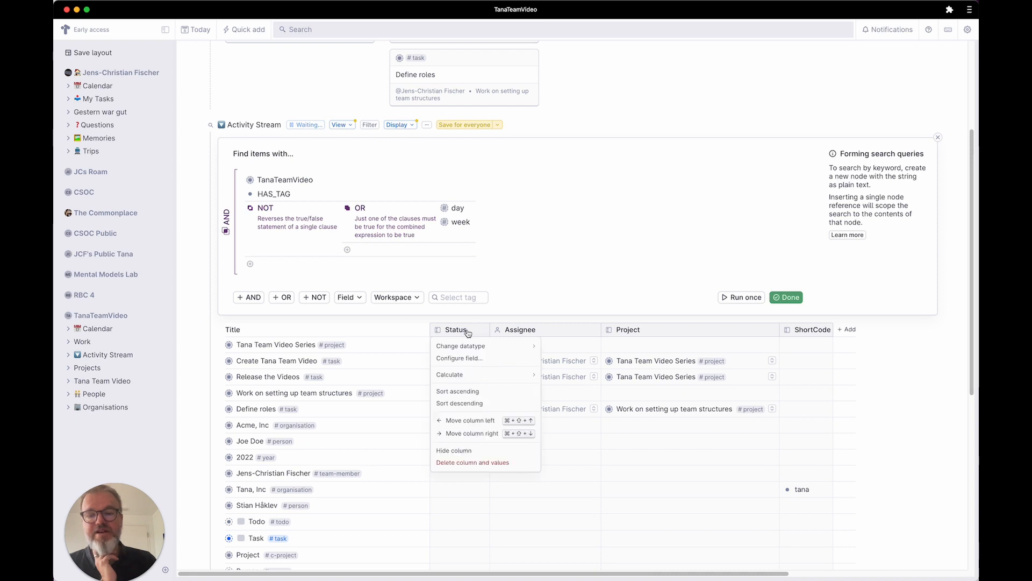
pyautogui.click(467, 452)
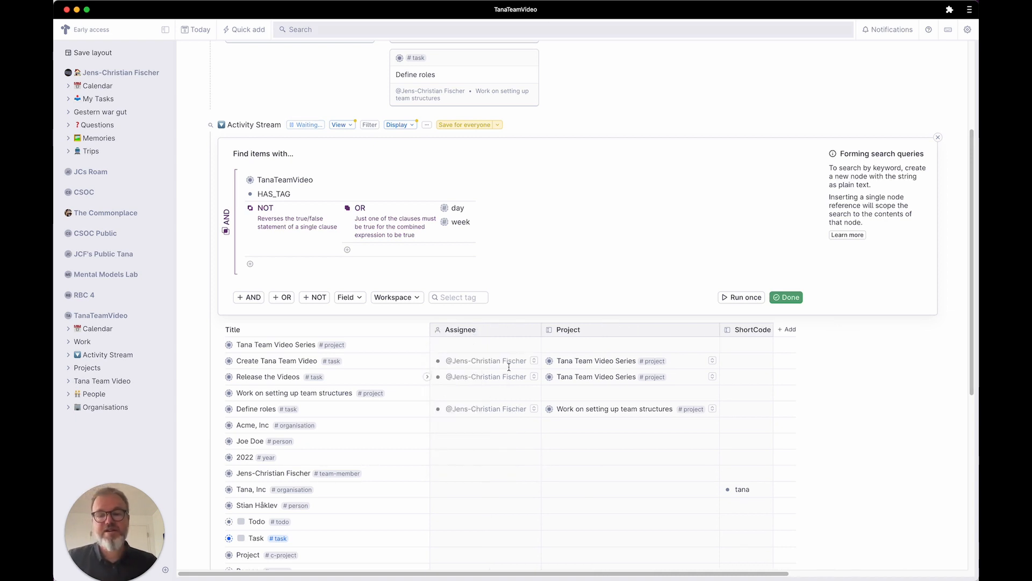
pyautogui.click(489, 338)
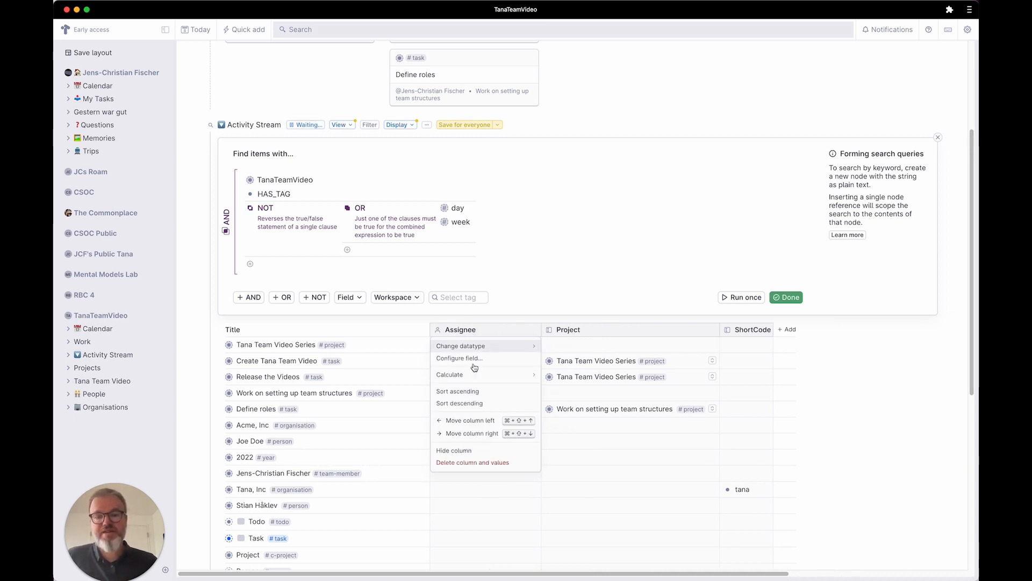
pyautogui.click(463, 451)
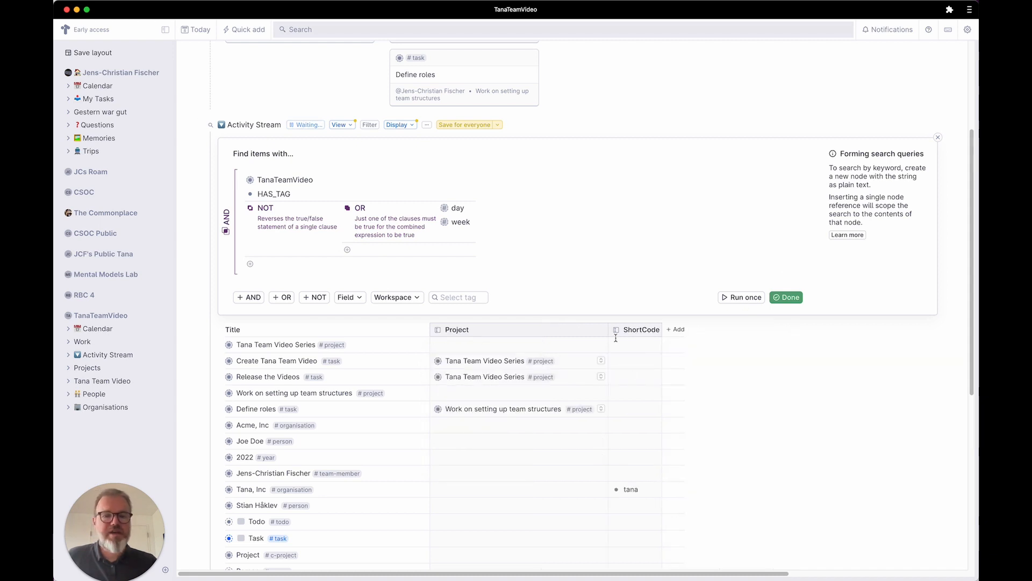
pyautogui.click(643, 326)
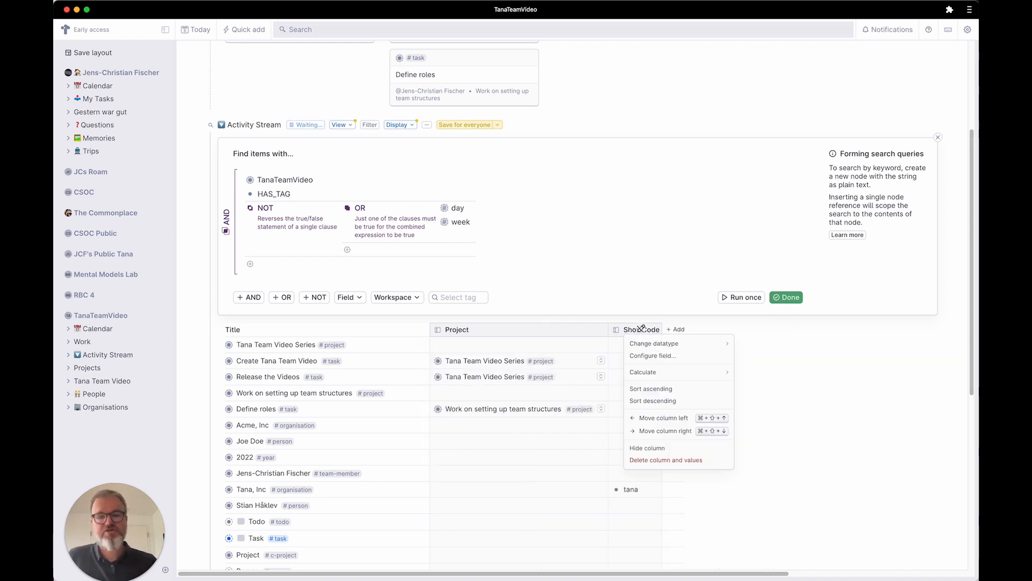
pyautogui.click(662, 448)
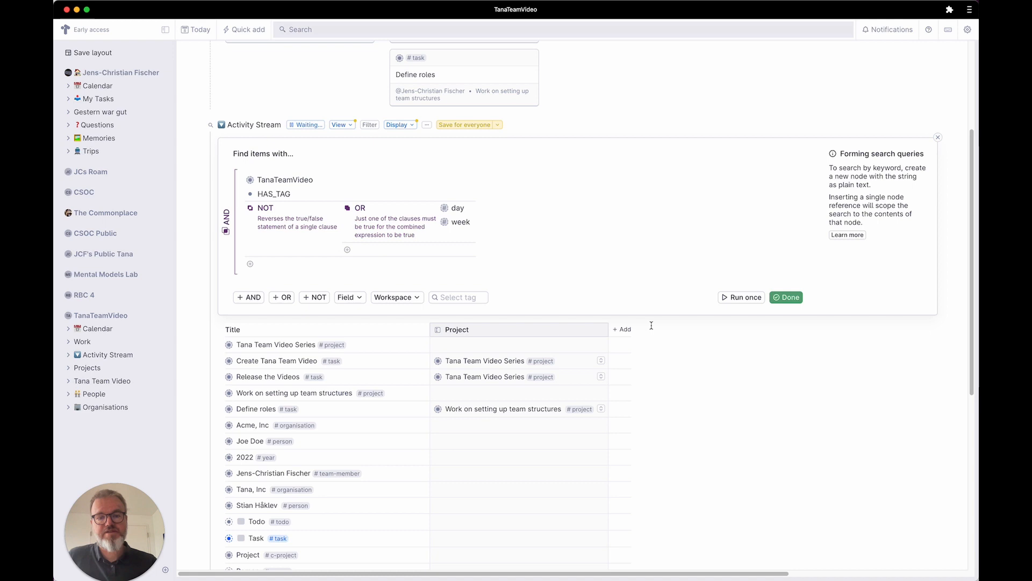
# Step: Add Last modified time and Modified by columns to the Activity Stream table
pyautogui.click(623, 329)
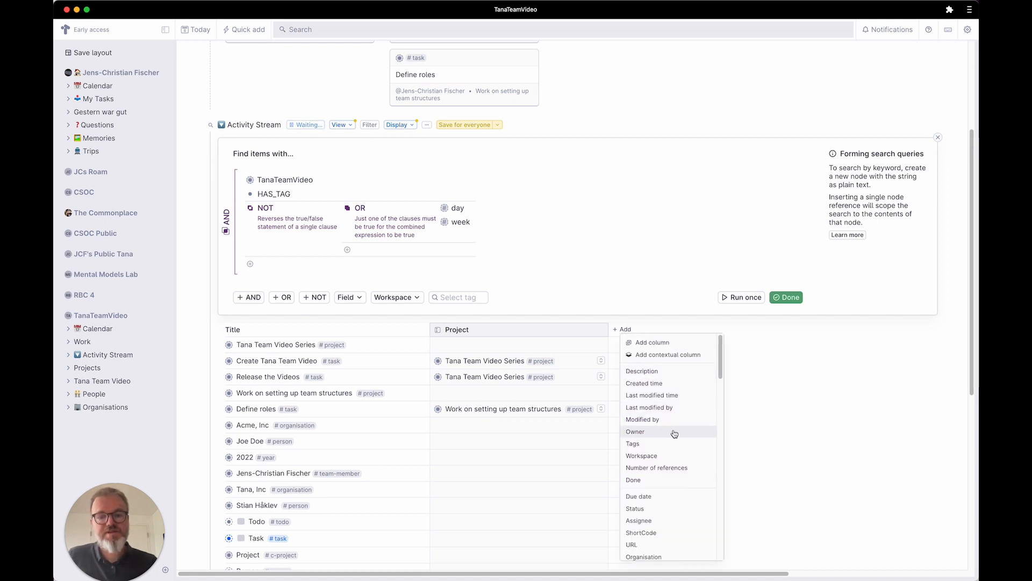
pyautogui.click(685, 398)
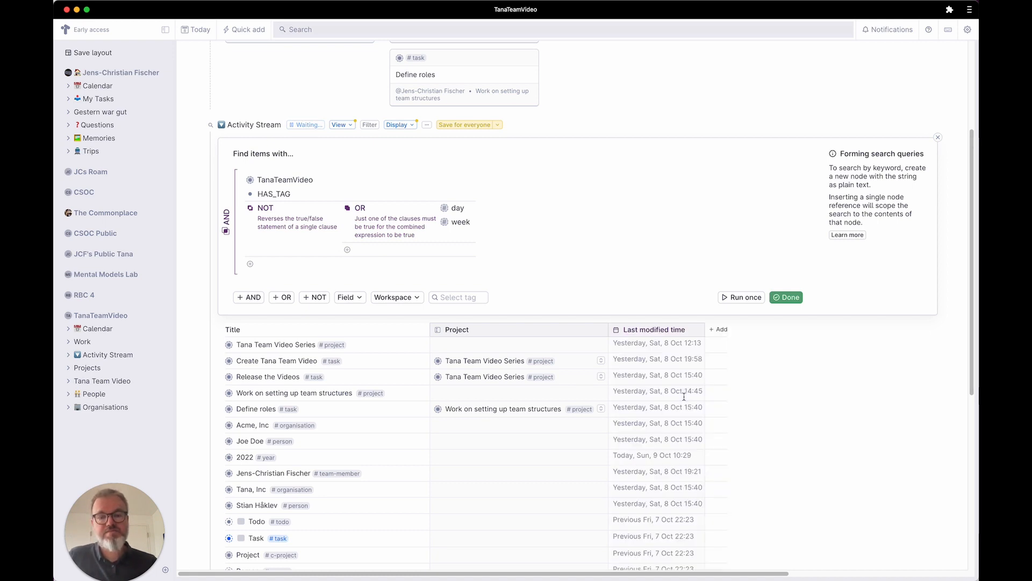
pyautogui.click(721, 330)
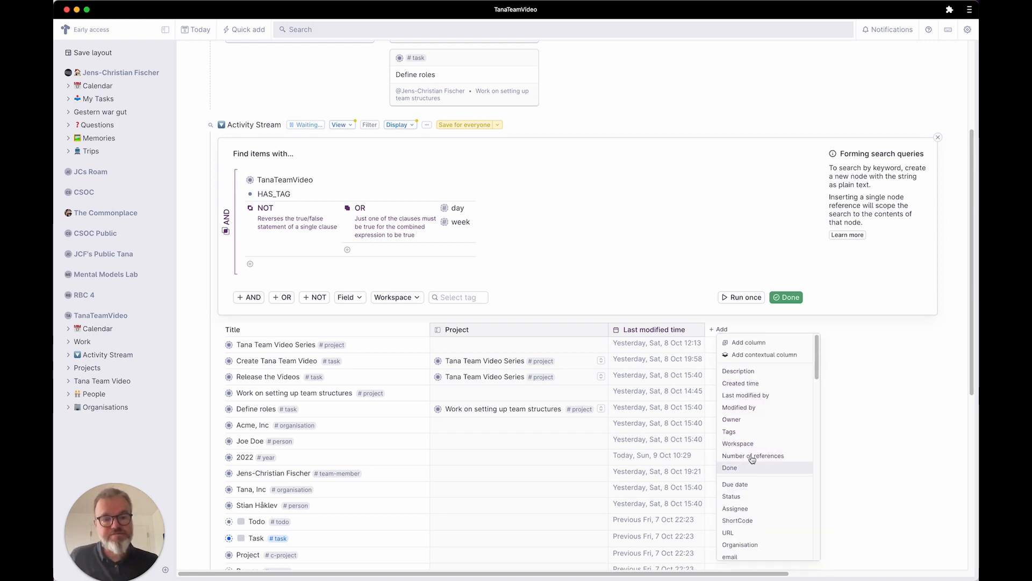
pyautogui.scroll(-1, 754, 447)
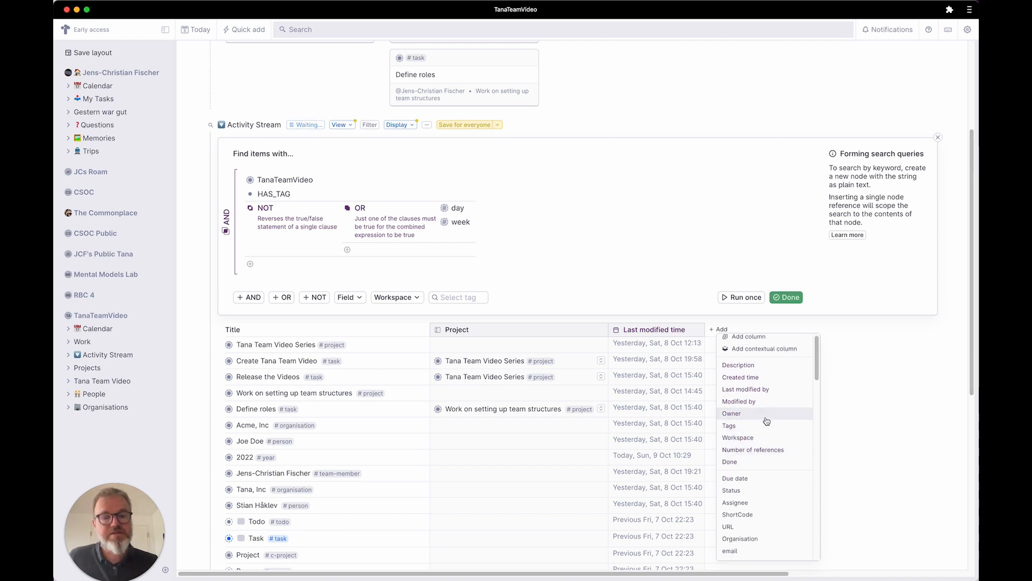
pyautogui.scroll(1, 766, 420)
pyautogui.scroll(-5, 760, 430)
pyautogui.scroll(5, 769, 425)
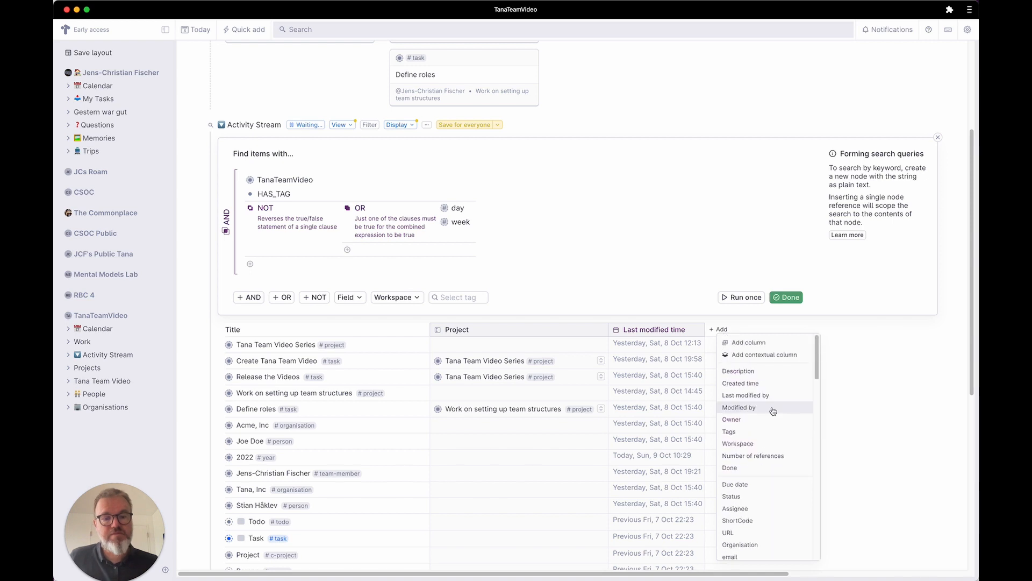
pyautogui.click(772, 410)
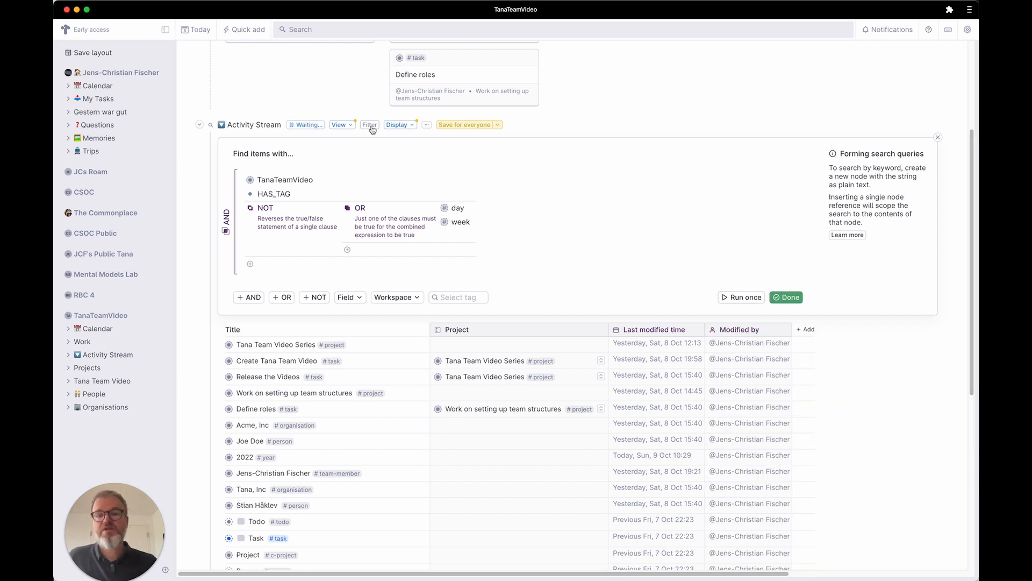
# Step: Sort the Activity Stream table by Last modified time in descending order
pyautogui.click(427, 125)
pyautogui.click(434, 138)
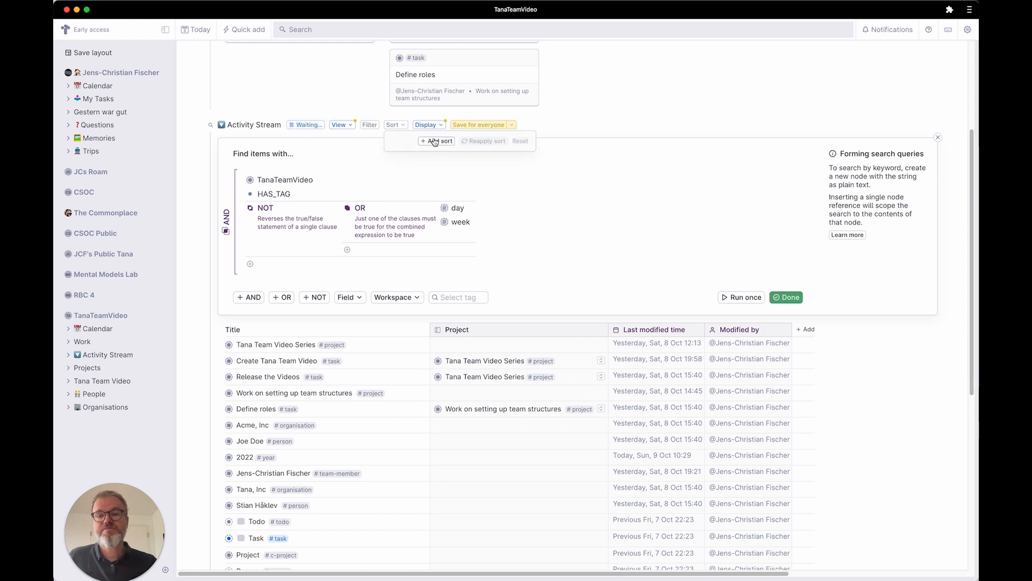
pyautogui.click(435, 141)
pyautogui.click(452, 143)
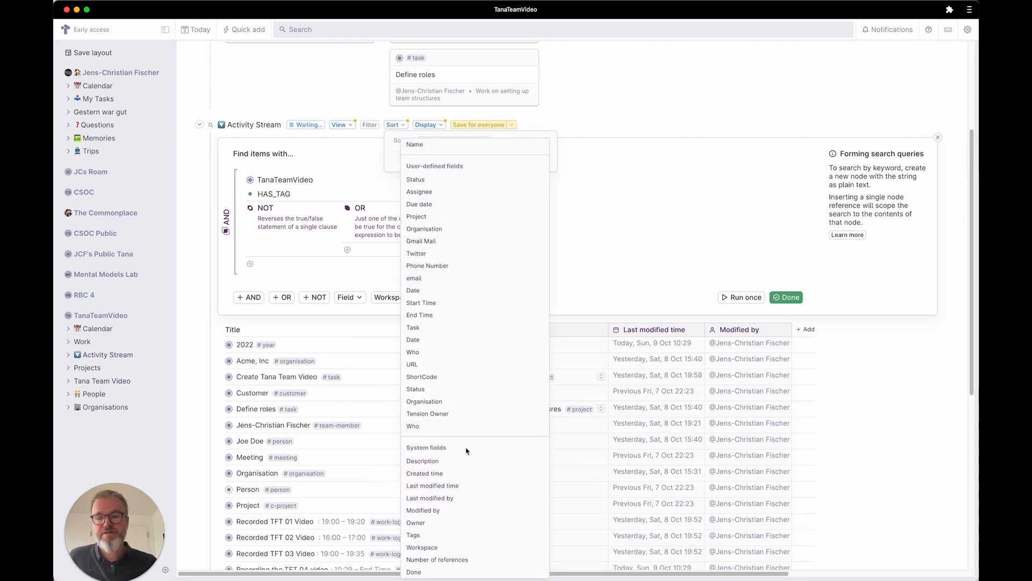
pyautogui.click(454, 487)
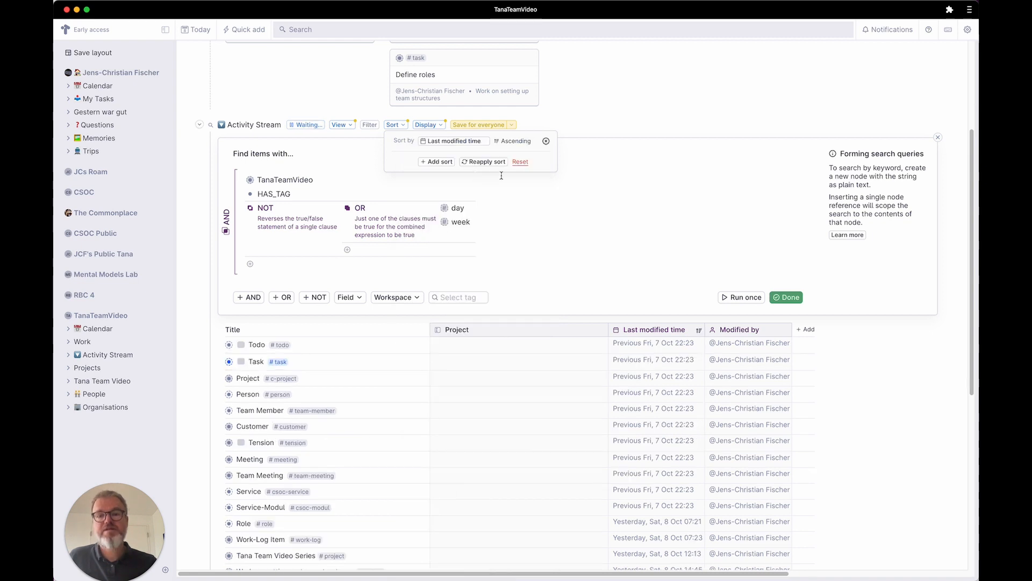
pyautogui.click(515, 141)
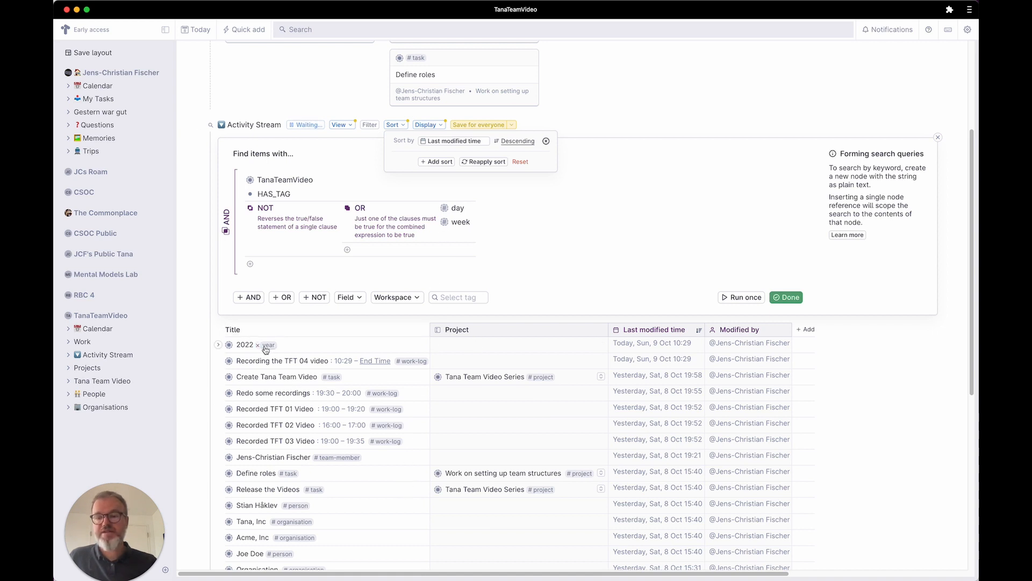
# Step: Add TanaTeamVideo's year tag to the OR group under NOT, run the search and save the view for everyone
pyautogui.click(480, 225)
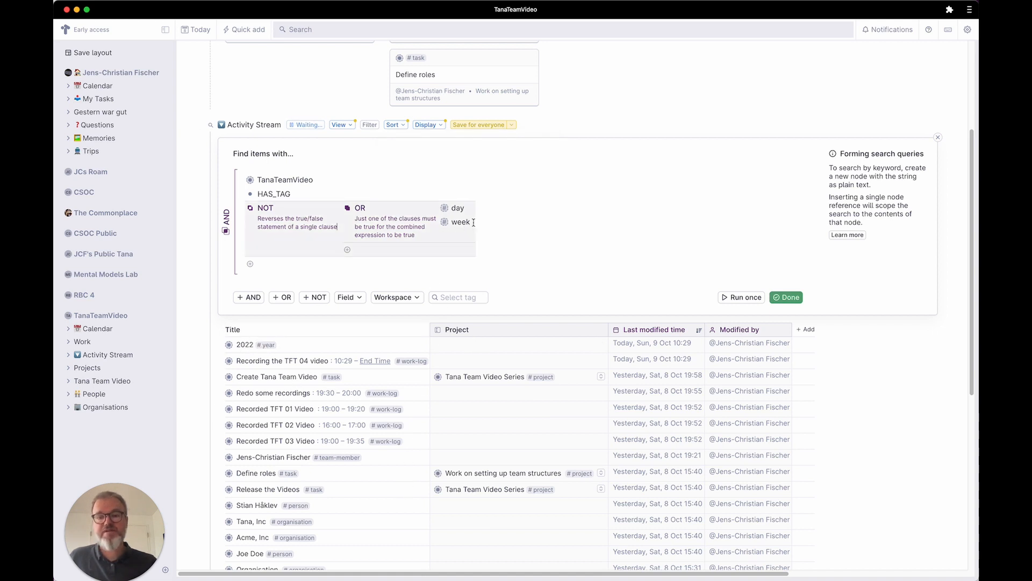
pyautogui.press('Return')
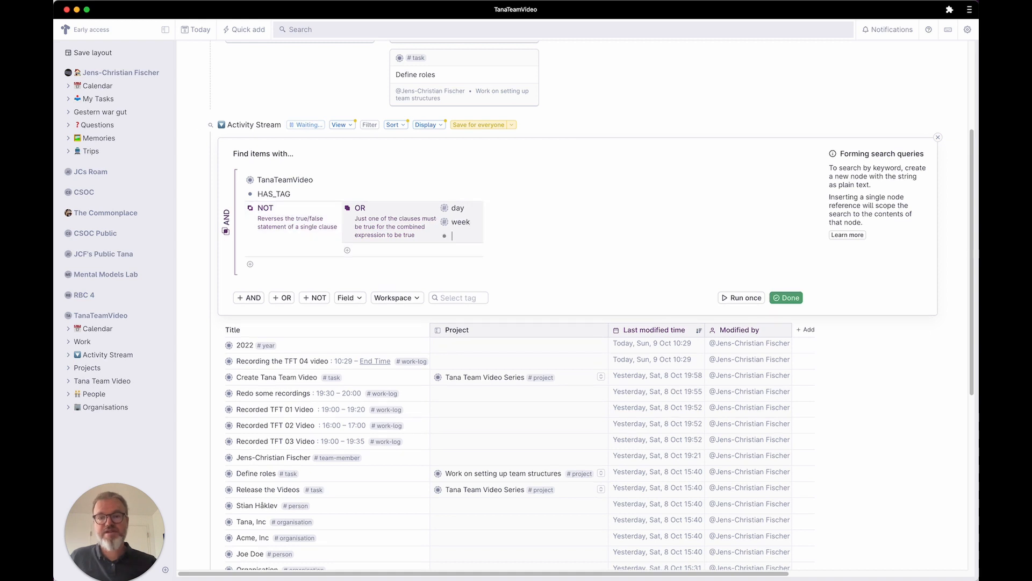
pyautogui.write('@yue')
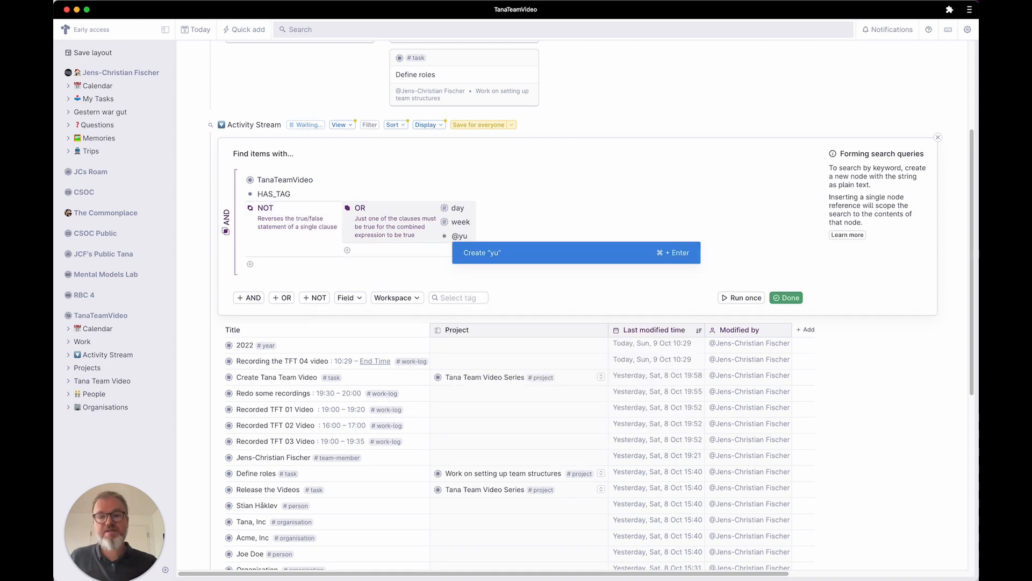
pyautogui.press('BackSpace')
pyautogui.write('ear')
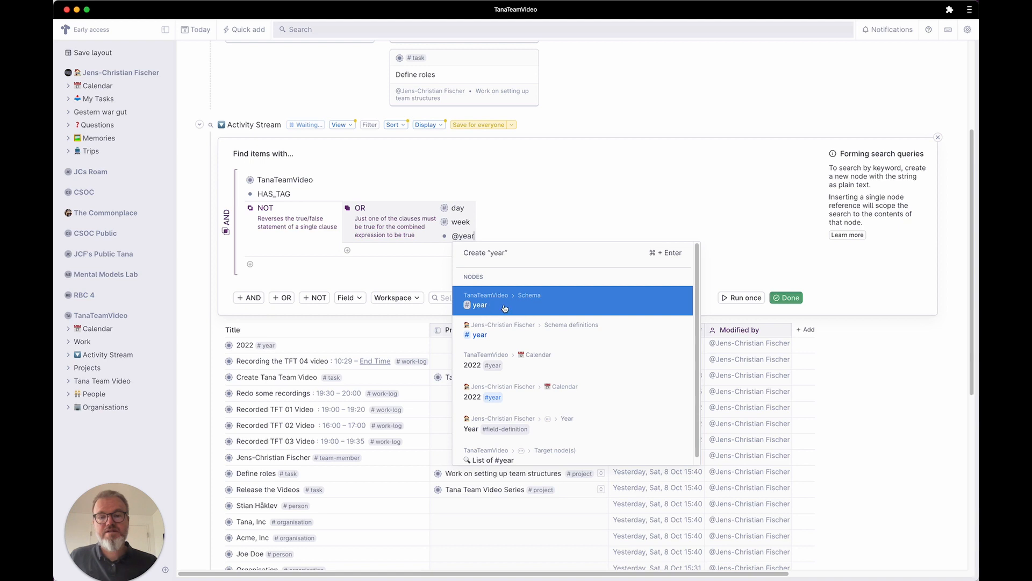
pyautogui.click(504, 305)
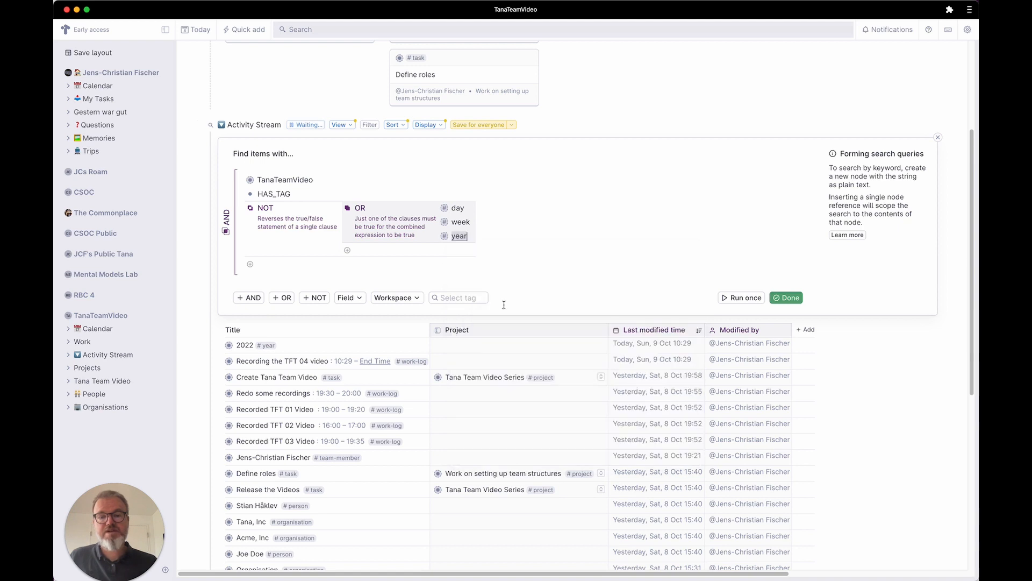
pyautogui.click(740, 298)
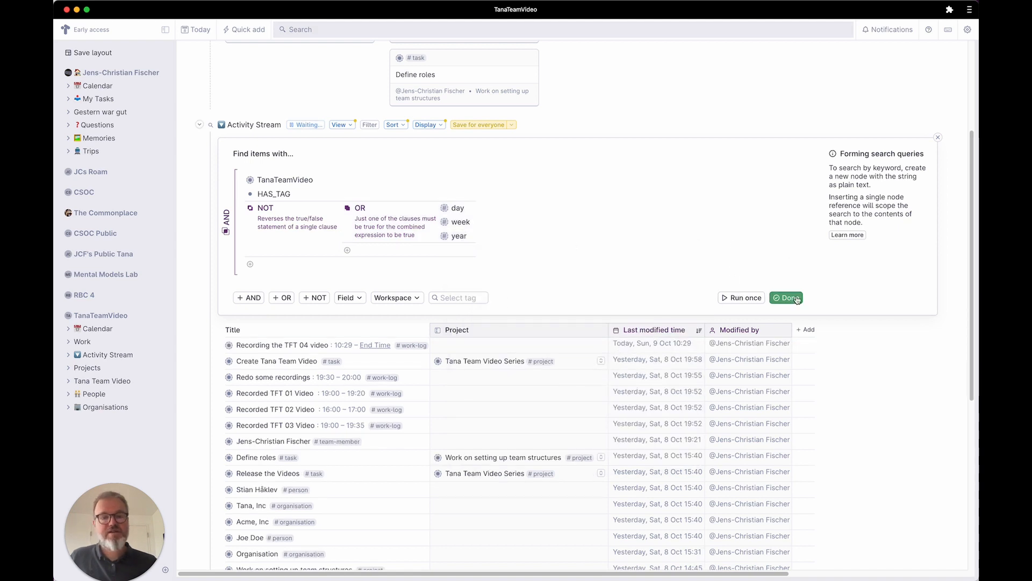
pyautogui.click(479, 124)
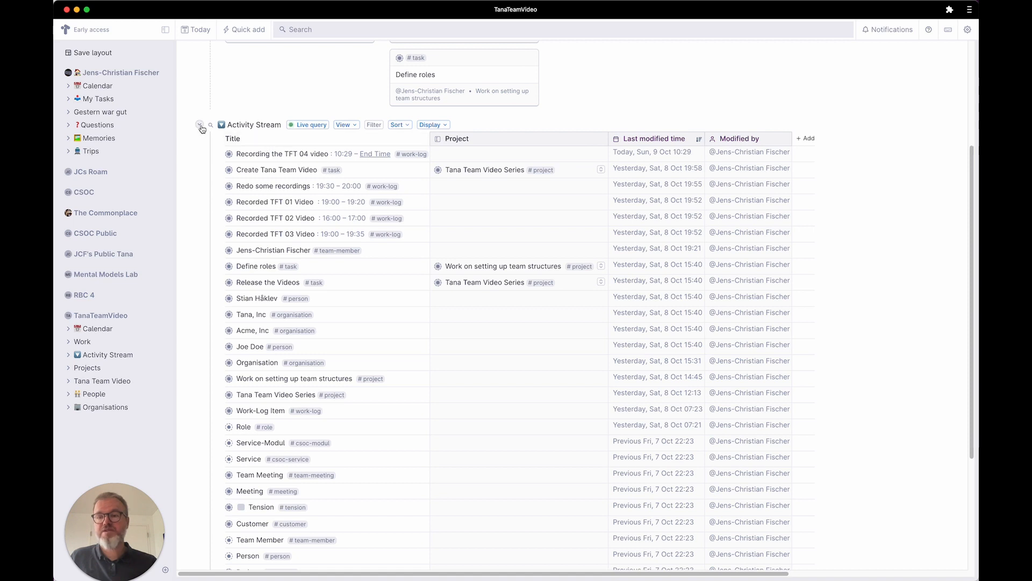
# Step: Check TanaTeamVideo's calendar, and open the Activity Stream on its own page to review its full list of rows
pyautogui.click(202, 127)
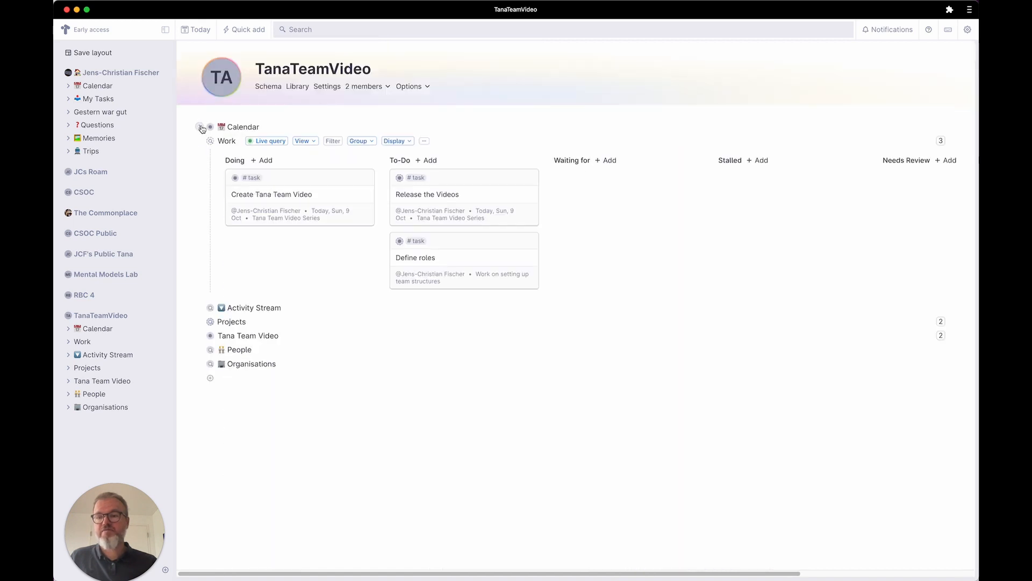
pyautogui.click(85, 329)
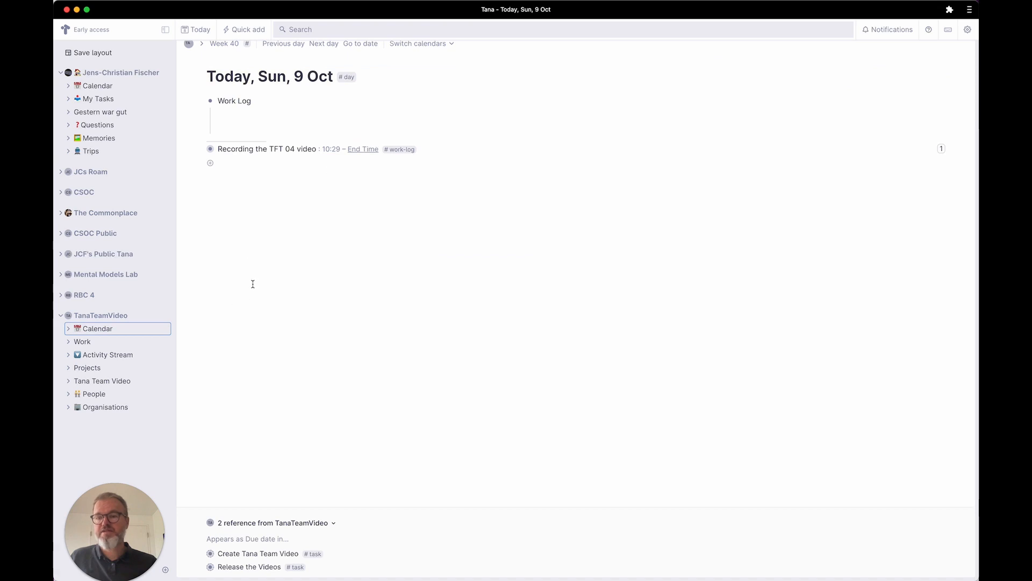
pyautogui.click(108, 355)
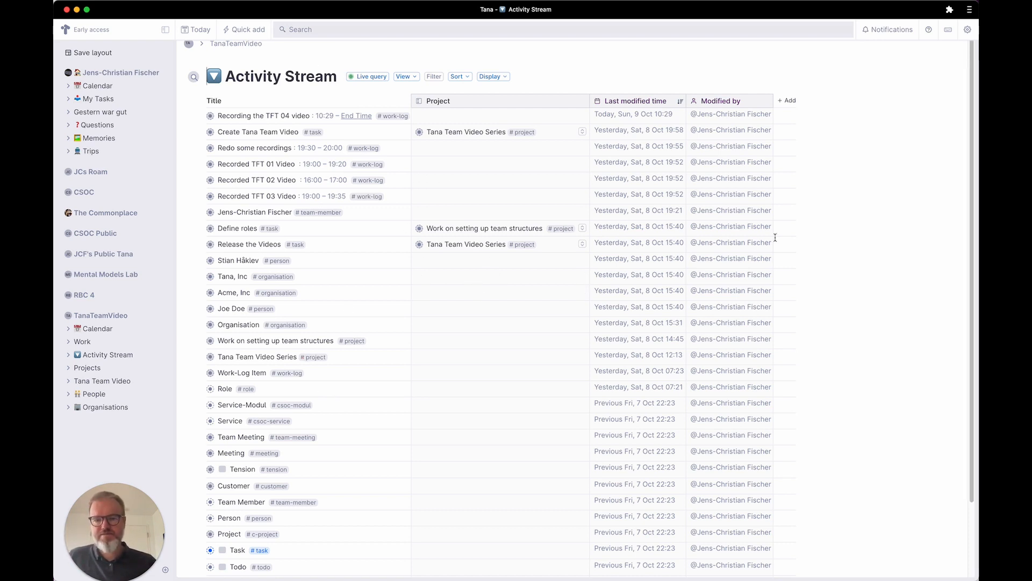
pyautogui.scroll(-1, 452, 262)
pyautogui.scroll(-3, 452, 263)
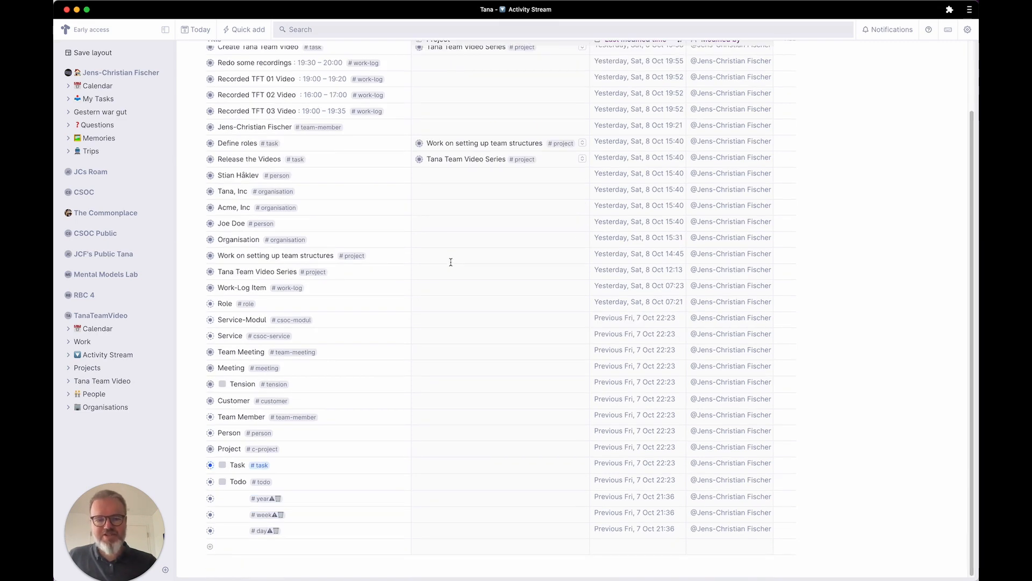
pyautogui.scroll(4, 413, 351)
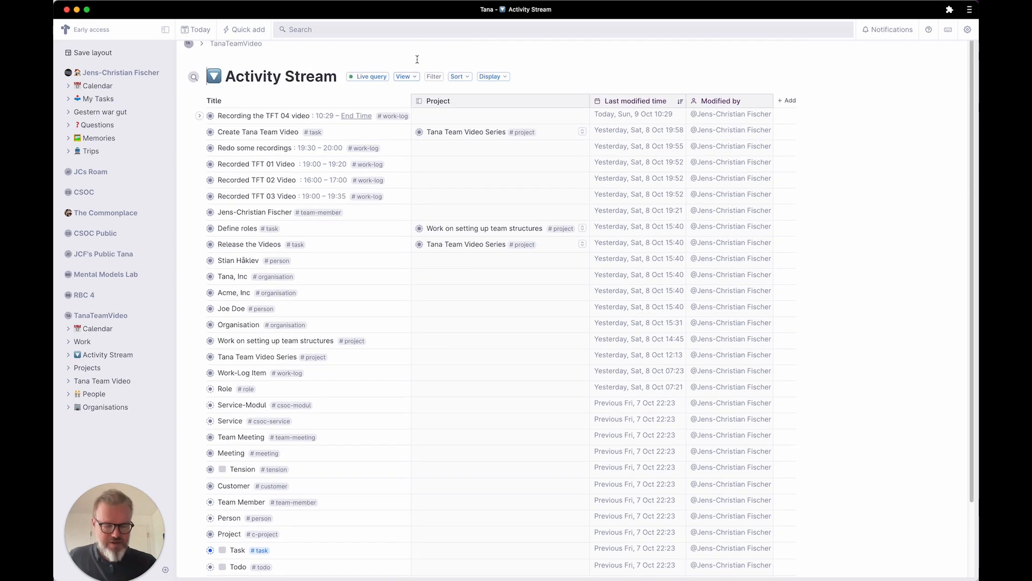
# Step: Open the Activity Stream query for editing and start a new entry below the NOT condition
pyautogui.click(380, 76)
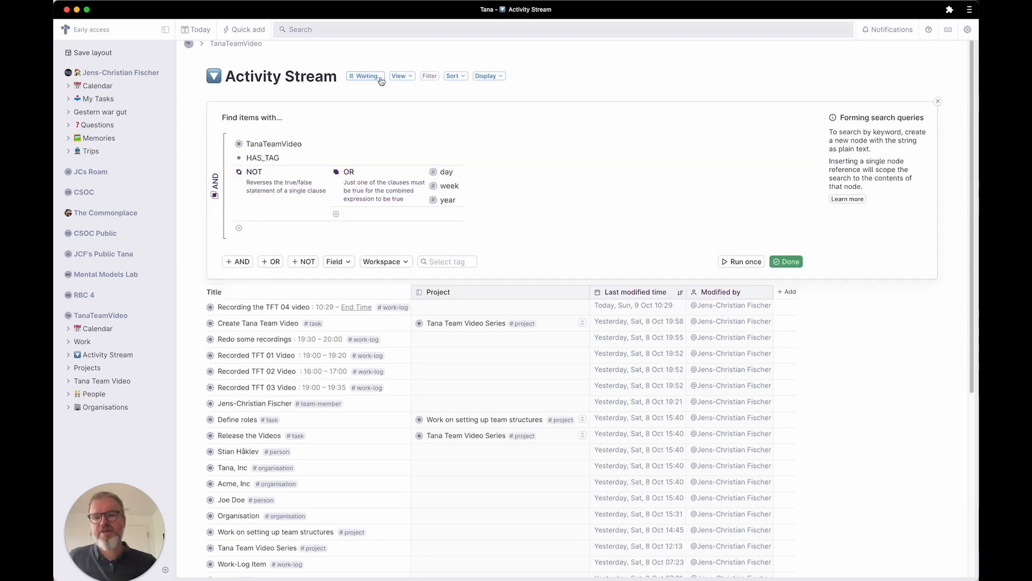
pyautogui.click(290, 231)
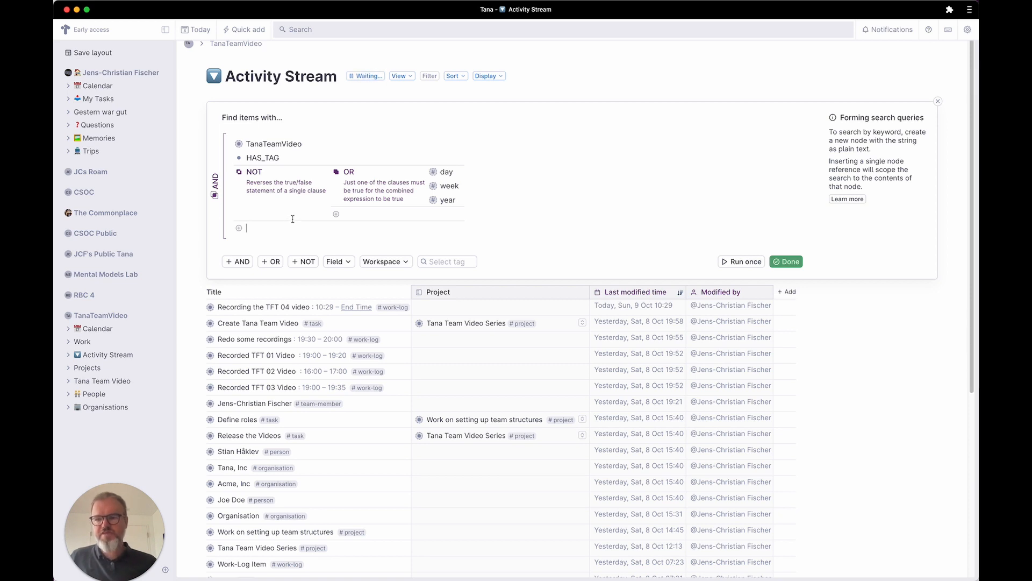
pyautogui.press('super+Tab')
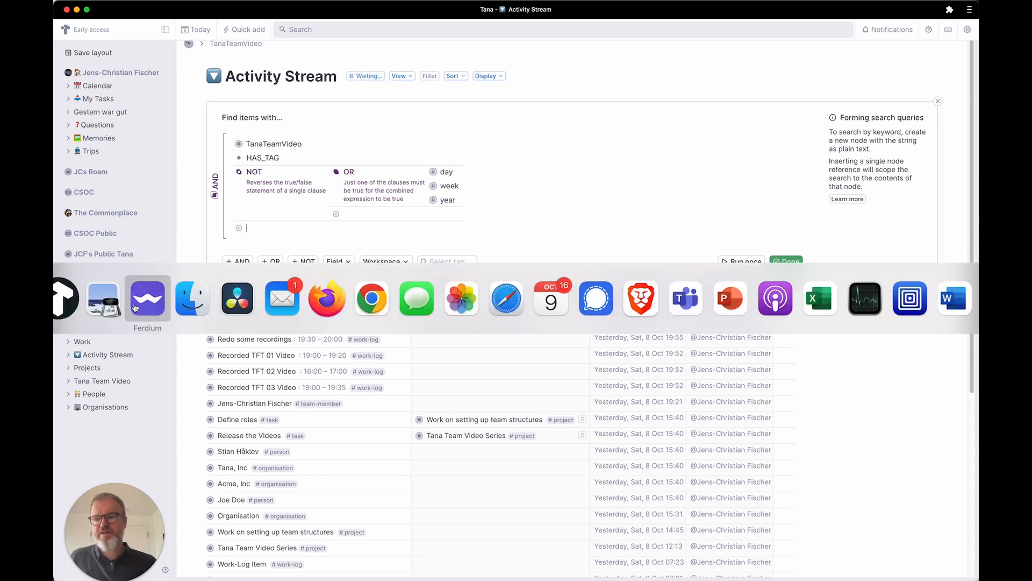
pyautogui.click(105, 305)
pyautogui.moveTo(183, 385); pyautogui.dragTo(784, 257)
pyautogui.press('super+Tab')
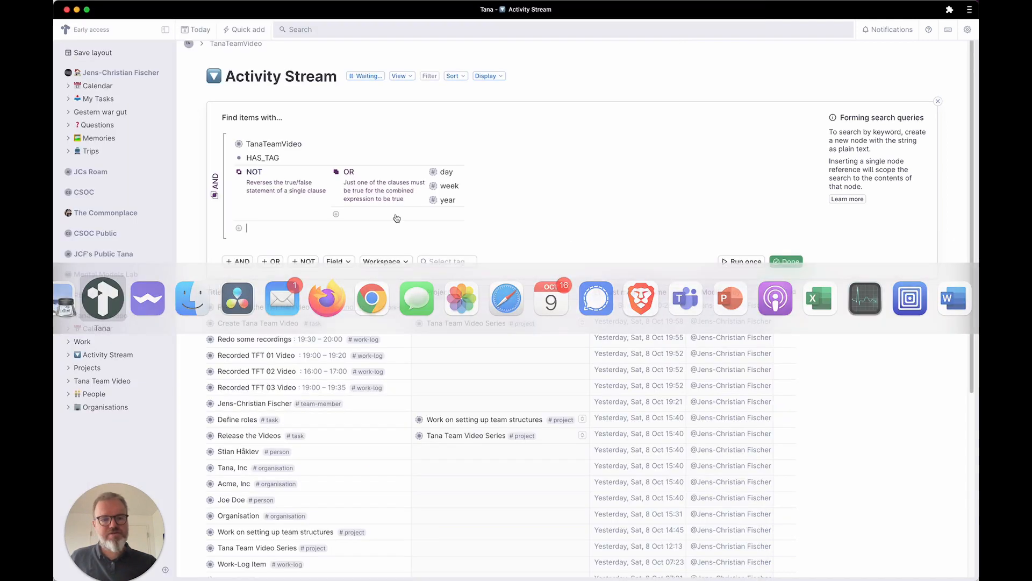
# Step: Enter CREATED LAST 3 DAYS as the new condition of the Activity Stream query
pyautogui.write('CREATED LAT')
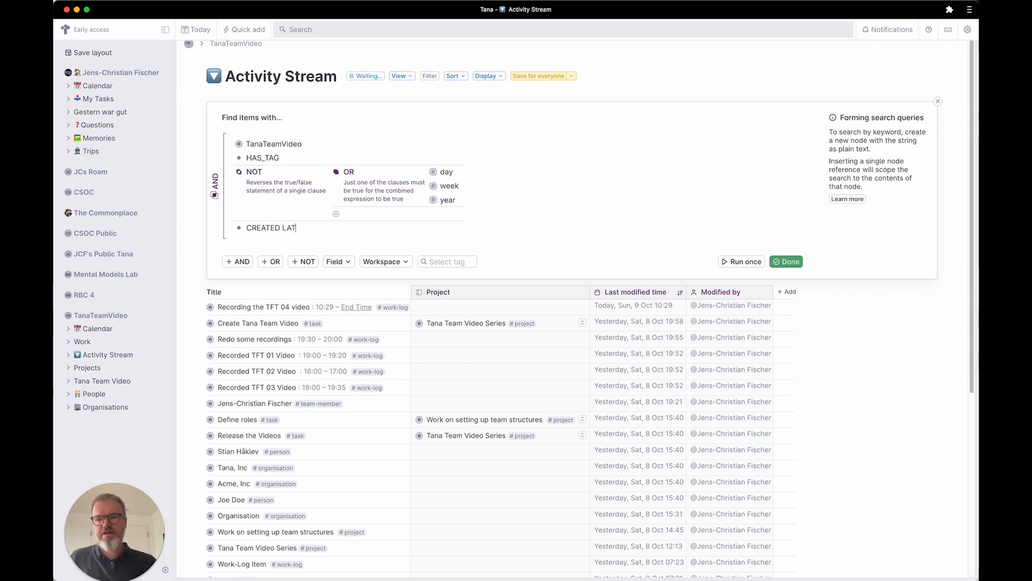
pyautogui.press('BackSpace')
pyautogui.write('ST 3 DAU')
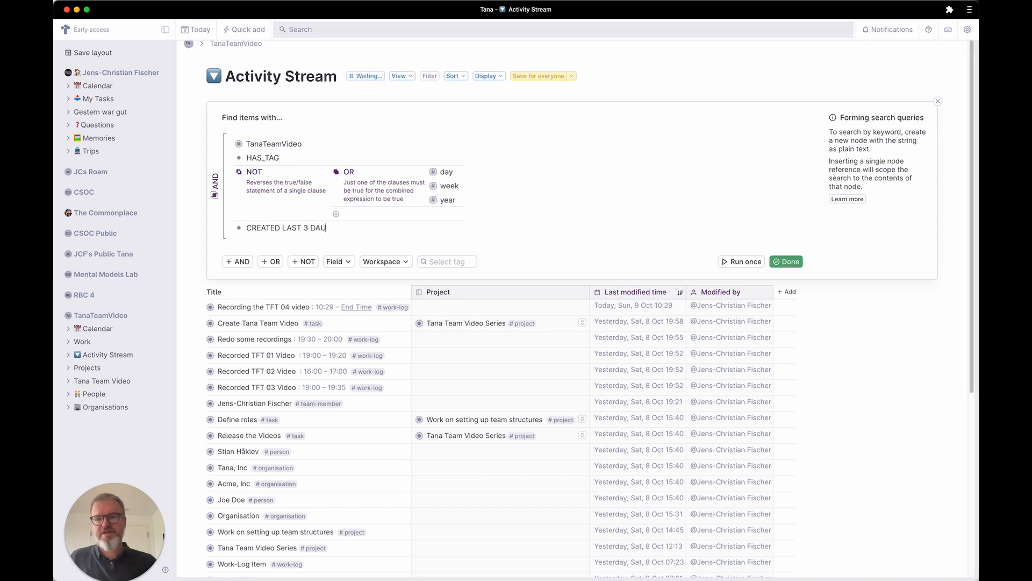
pyautogui.press('BackSpace')
pyautogui.write('YS')
# Step: Add an EDITED LAST 3 DAYS condition, finish the query and save the view for everyone, checking the resulting rows
pyautogui.press('Return')
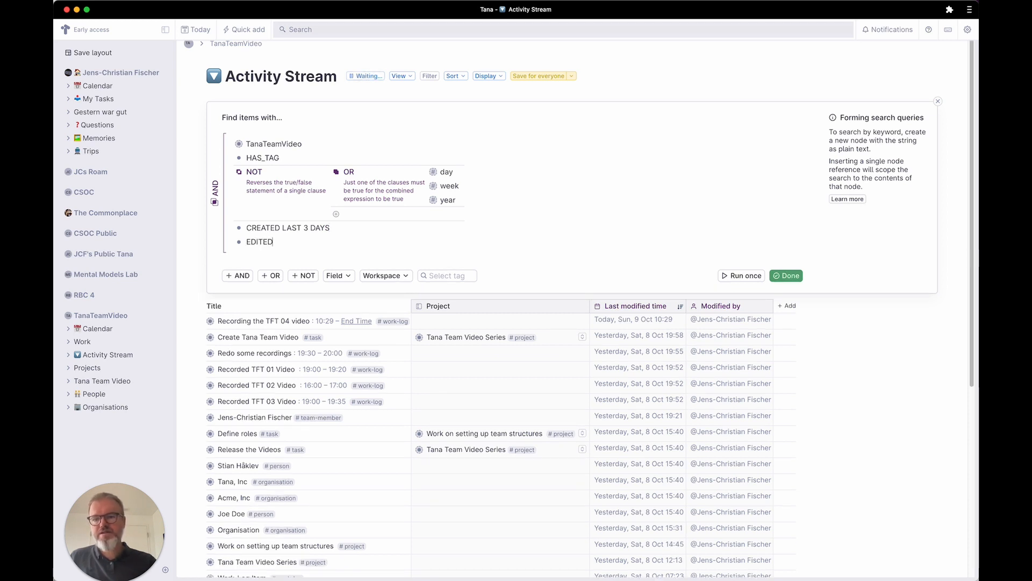
pyautogui.write('EDITED LAST 3 DAYS')
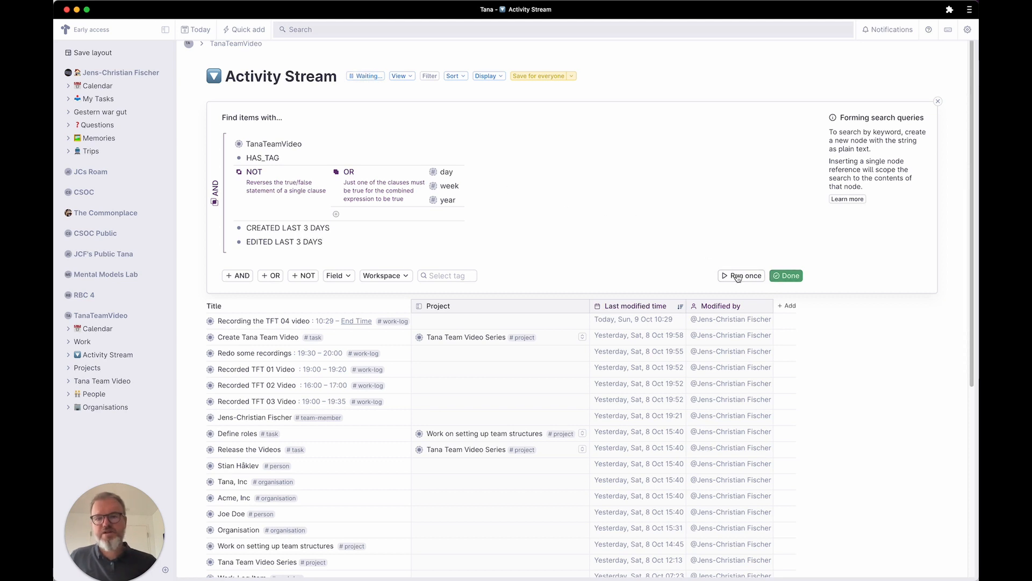
pyautogui.click(788, 275)
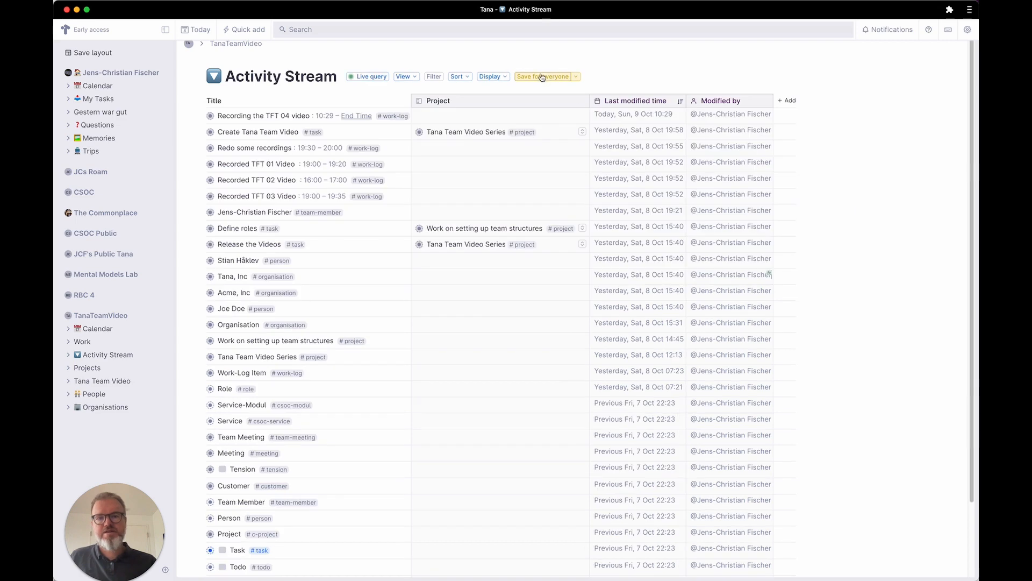
pyautogui.click(543, 77)
pyautogui.scroll(-3, 533, 215)
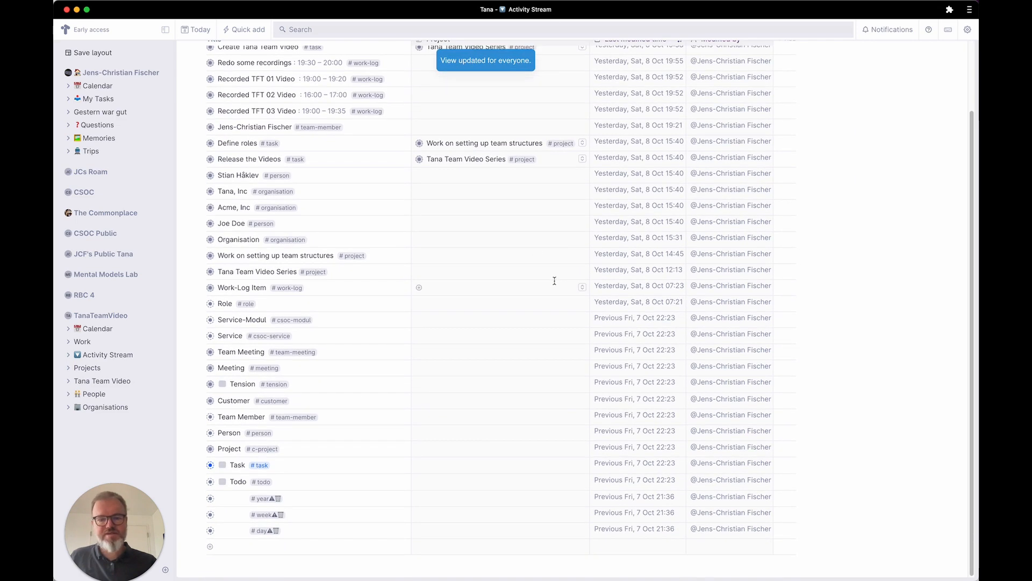
pyautogui.scroll(3, 583, 323)
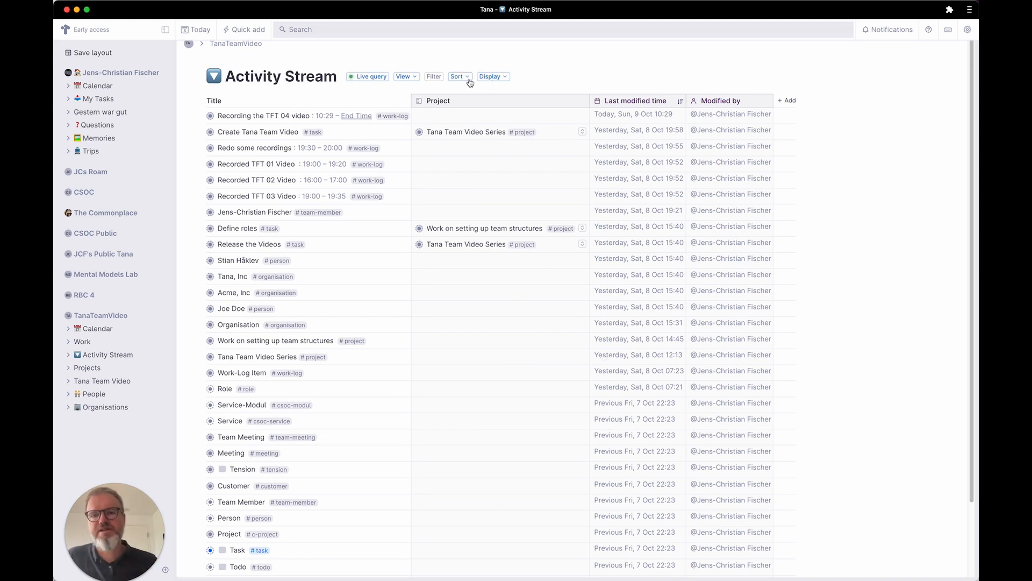
# Step: Reopen the Activity Stream query, change its created and edited conditions to LAST 1 DAYS, and run it once
pyautogui.click(374, 78)
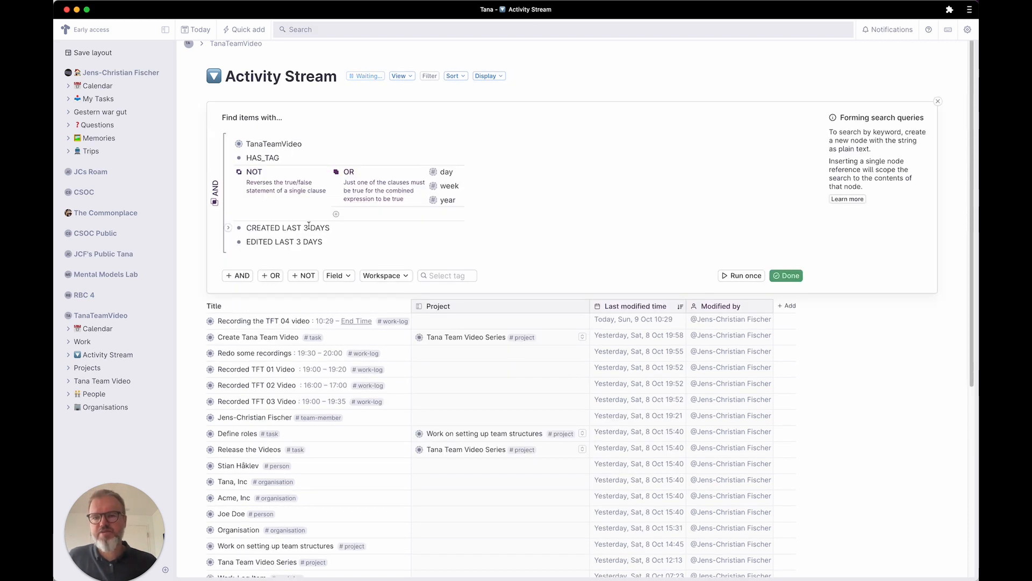
pyautogui.write('1')
pyautogui.doubleClick(298, 241)
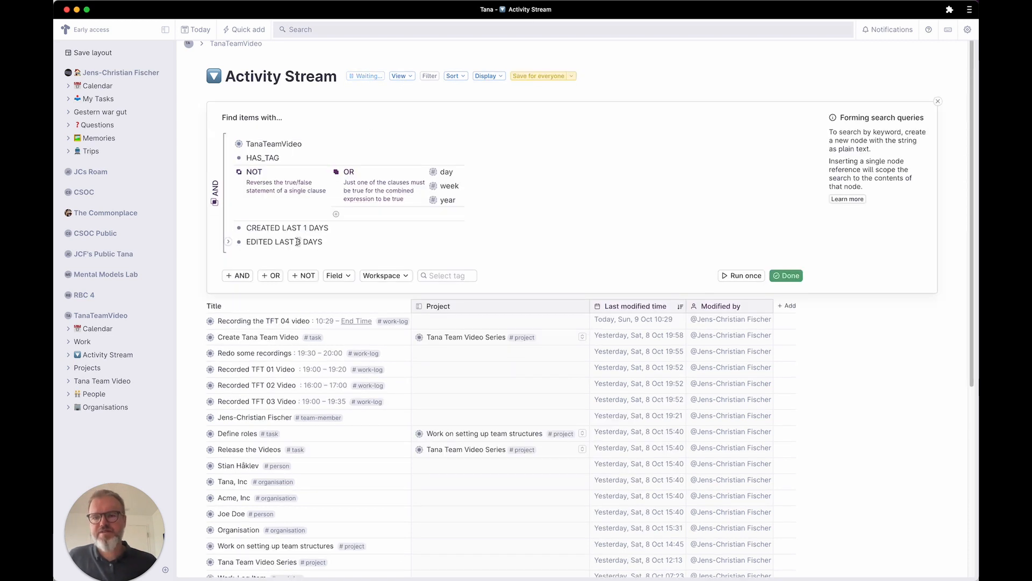
pyautogui.write('1')
pyautogui.click(745, 276)
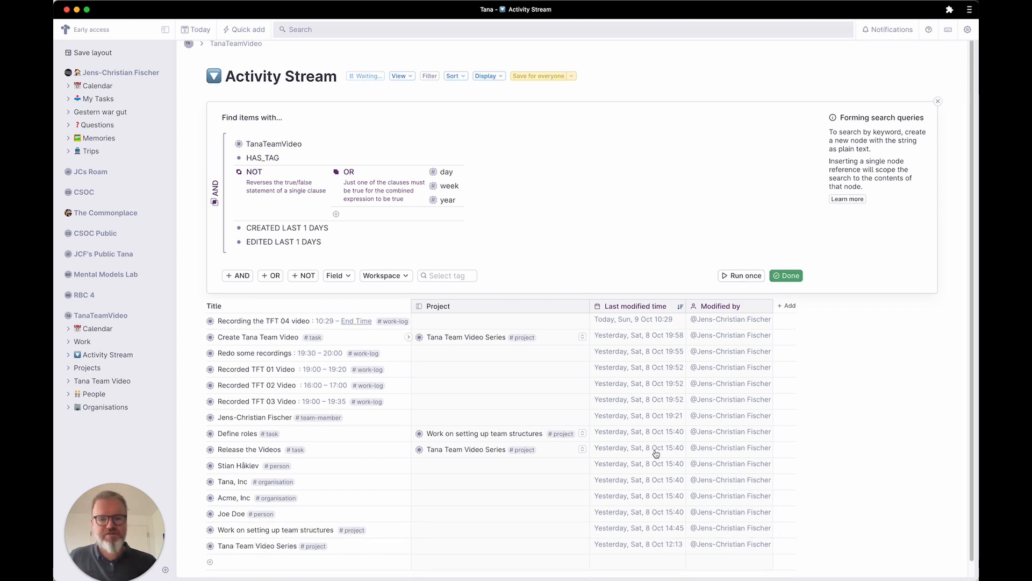
# Step: Set both the created and edited conditions back to LAST 3 DAYS, run the query once and finish editing it
pyautogui.doubleClick(306, 229)
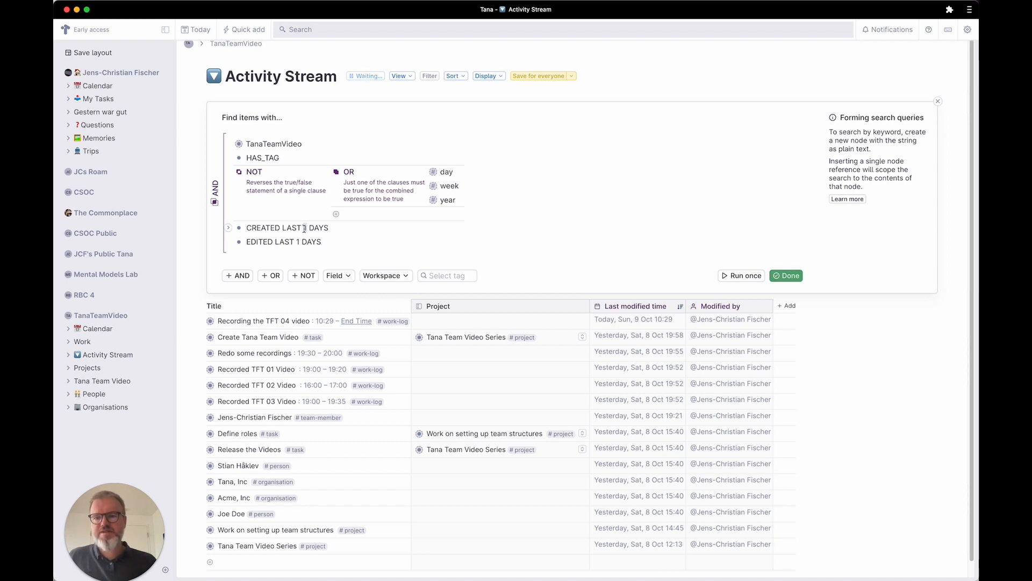
pyautogui.write('3')
pyautogui.write('3')
pyautogui.click(755, 279)
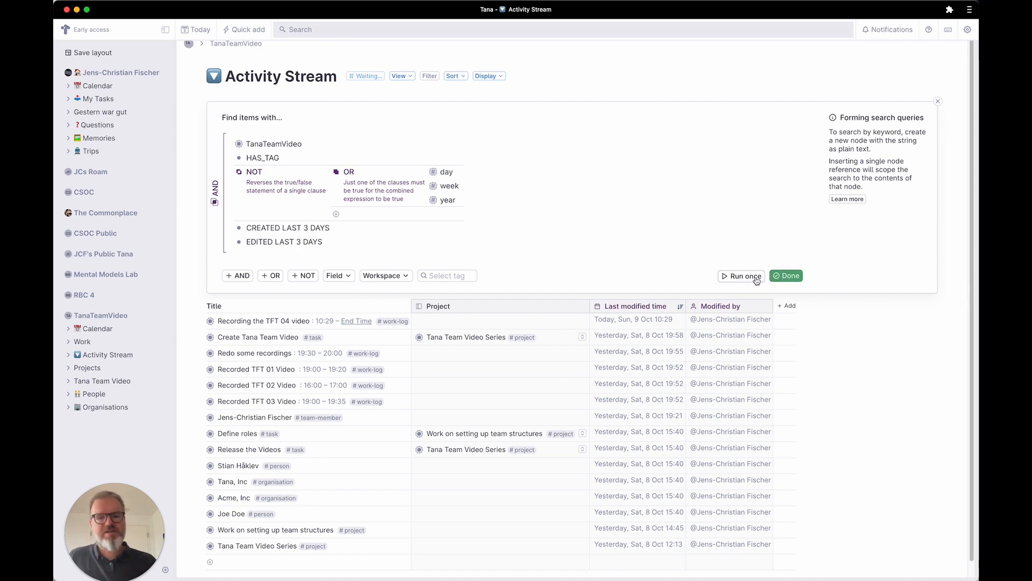
pyautogui.click(788, 276)
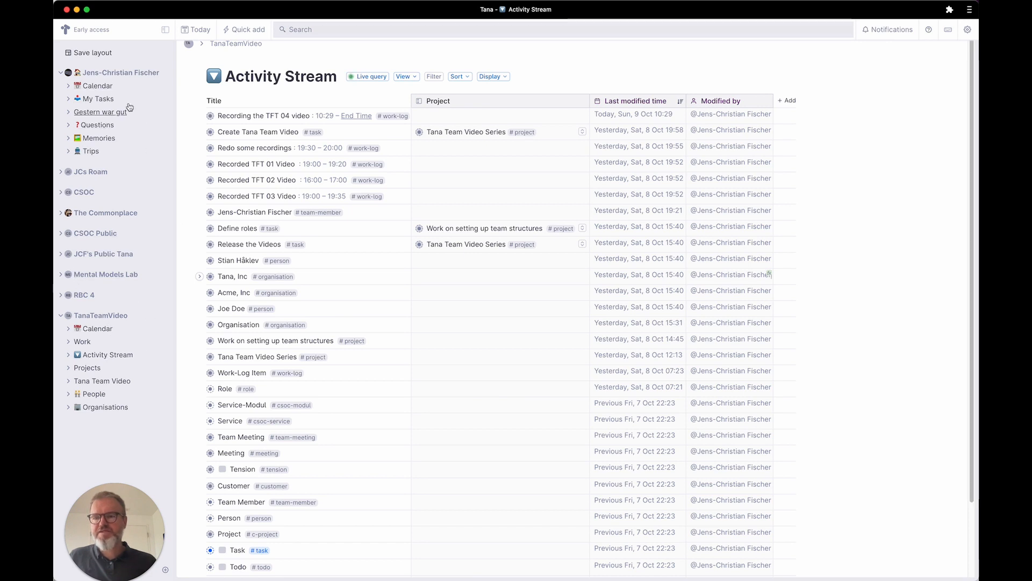
# Step: Enter 10:35 as the End Time of the Recording the TFT 04 video work-log in the personal calendar, and reopen the Activity Stream
pyautogui.click(102, 91)
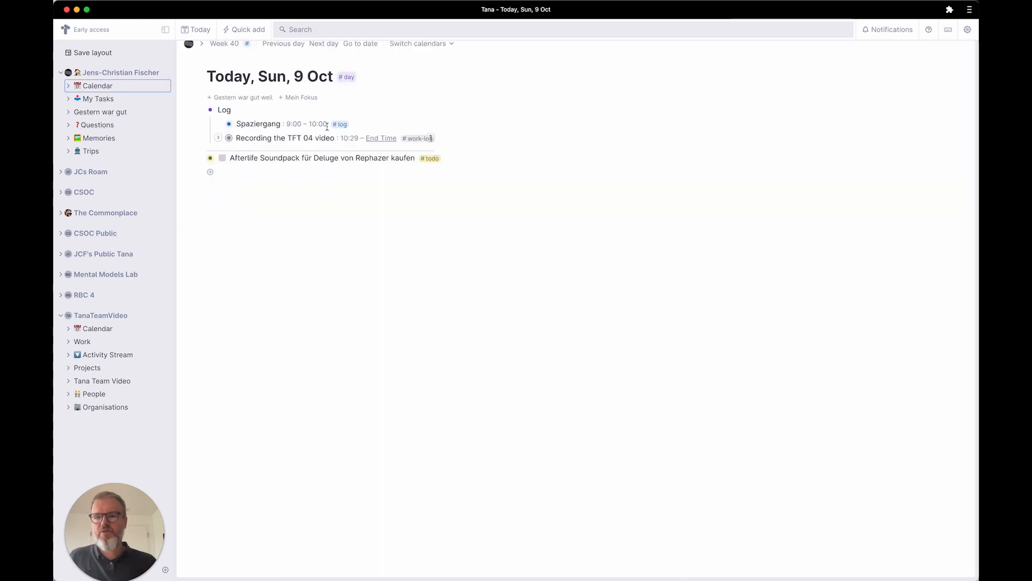
pyautogui.click(219, 140)
pyautogui.click(365, 175)
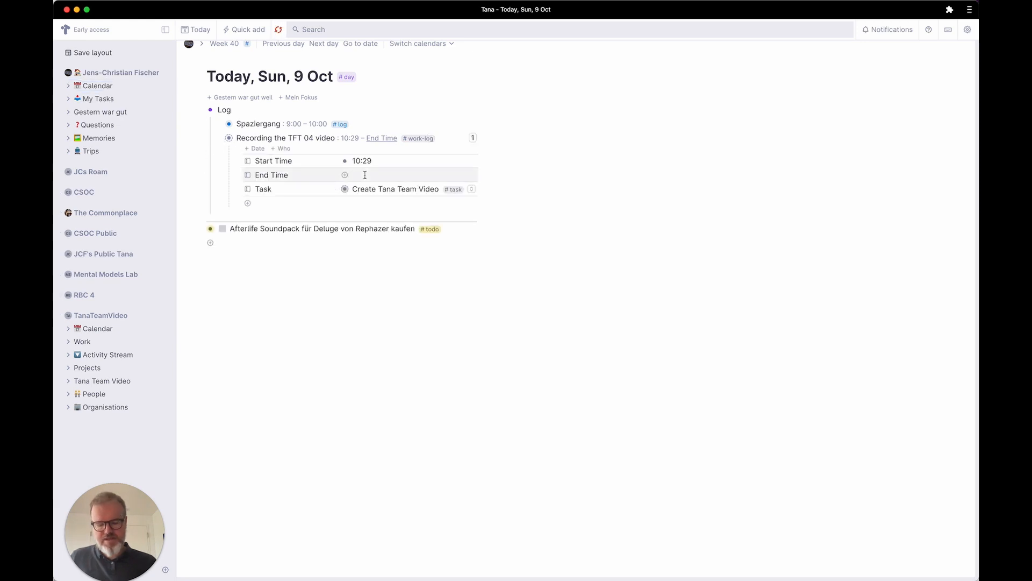
pyautogui.write('/time')
pyautogui.press('Return')
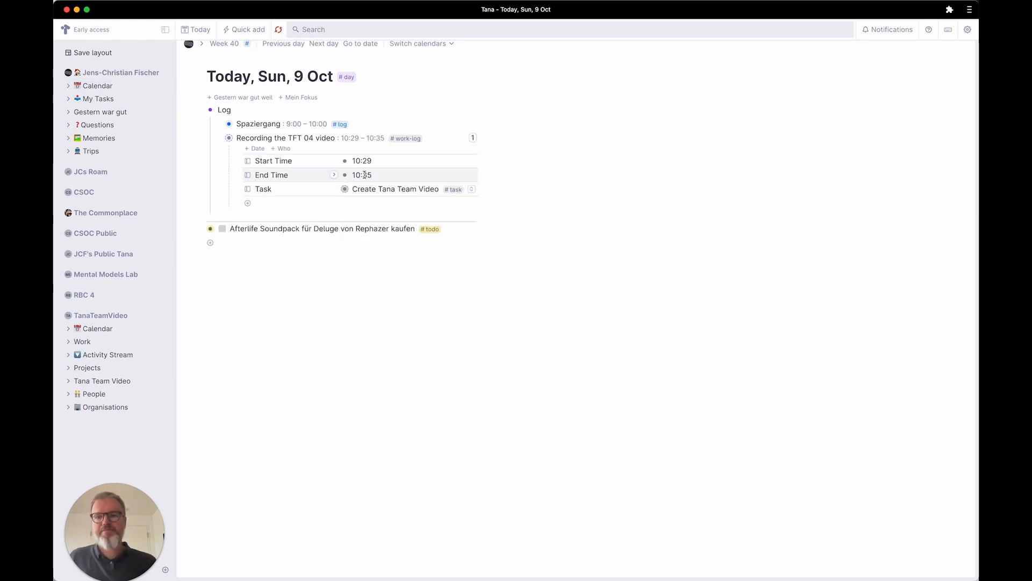
pyautogui.click(229, 172)
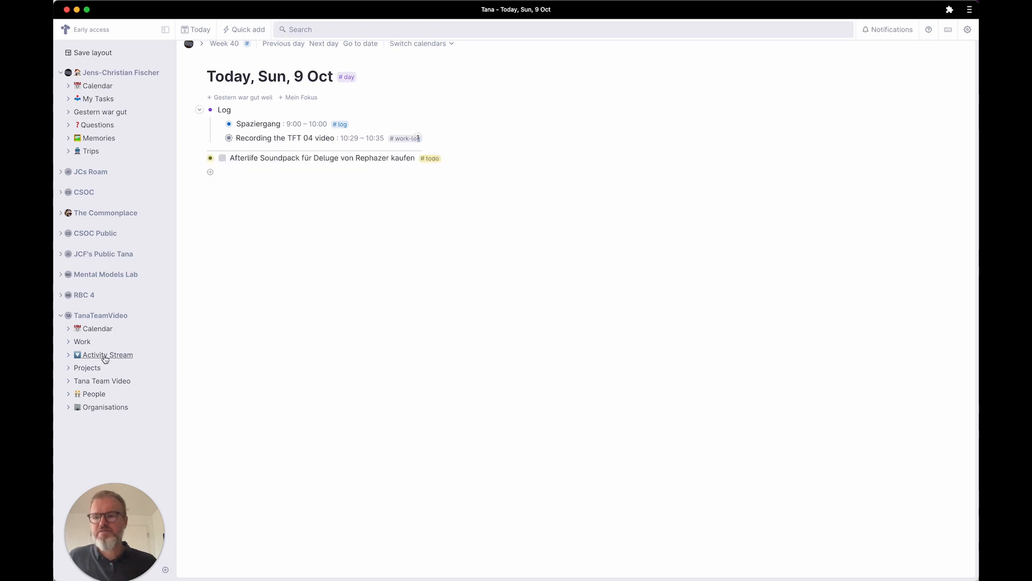
pyautogui.click(106, 356)
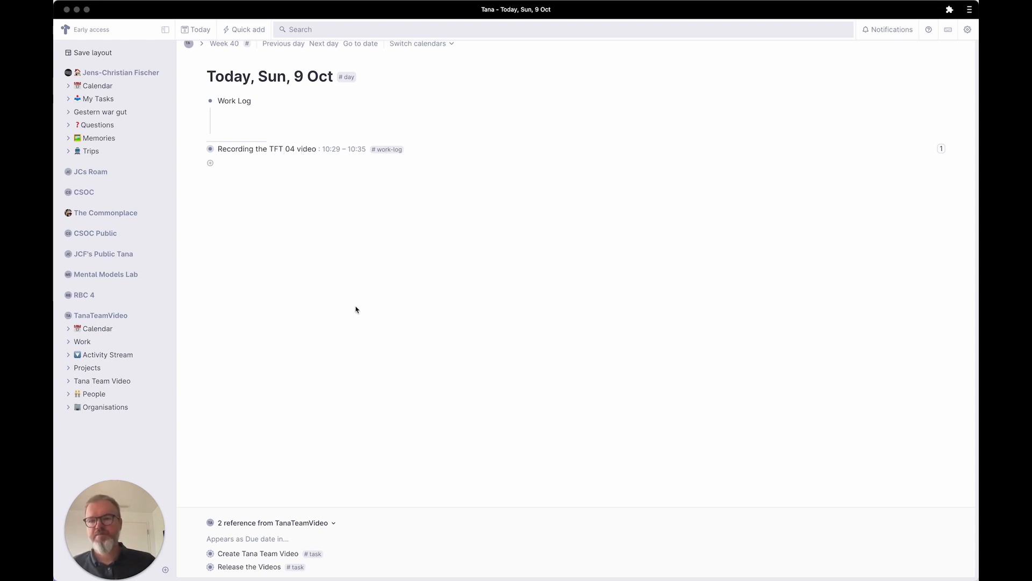
# Step: Open the Sections node of Tana Team Video and correct the first video's title to TFT 01: Tasks & Project
pyautogui.click(69, 381)
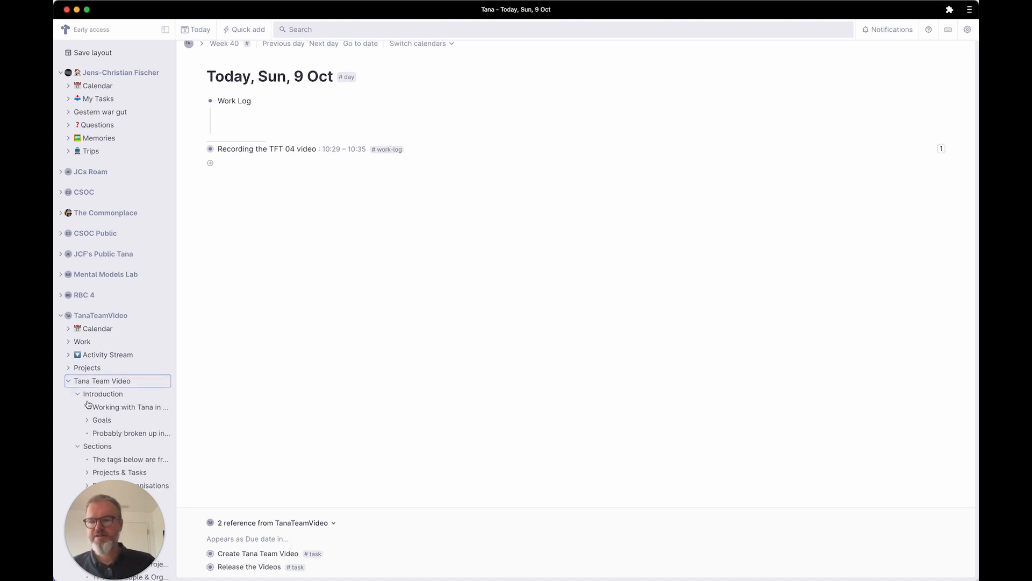
pyautogui.scroll(-5, 138, 399)
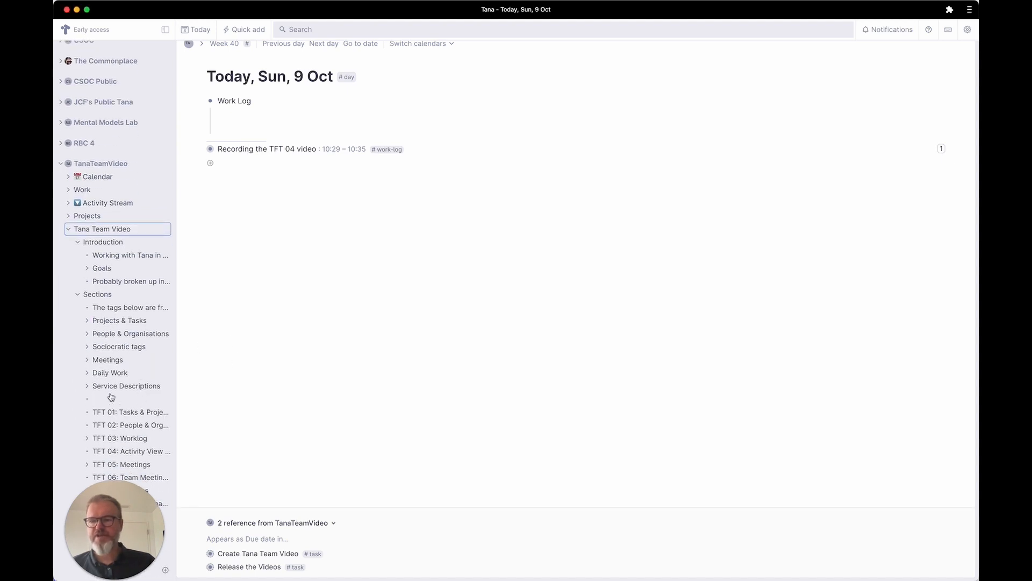
pyautogui.click(98, 295)
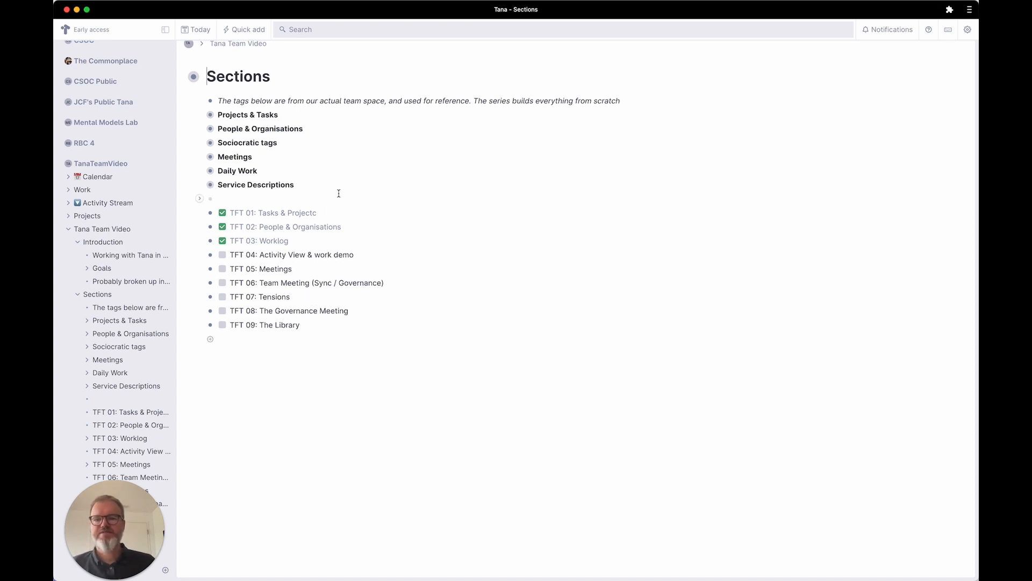
pyautogui.click(326, 212)
pyautogui.press('BackSpace')
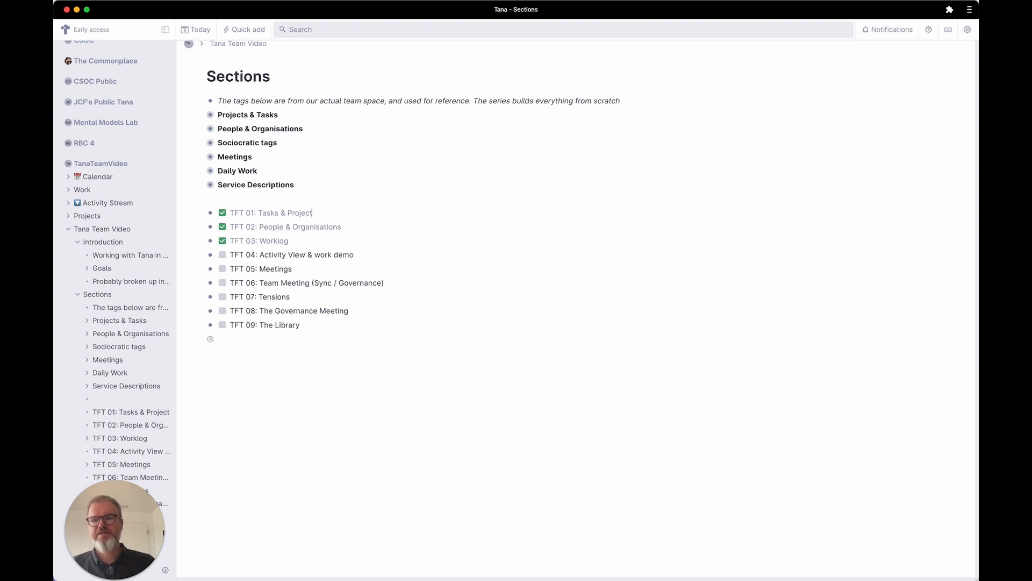
# Step: Tag all items from TFT 01 to TFT 09 with #task
pyautogui.keyDown('shift'); pyautogui.click(306, 327); pyautogui.keyUp('shift')
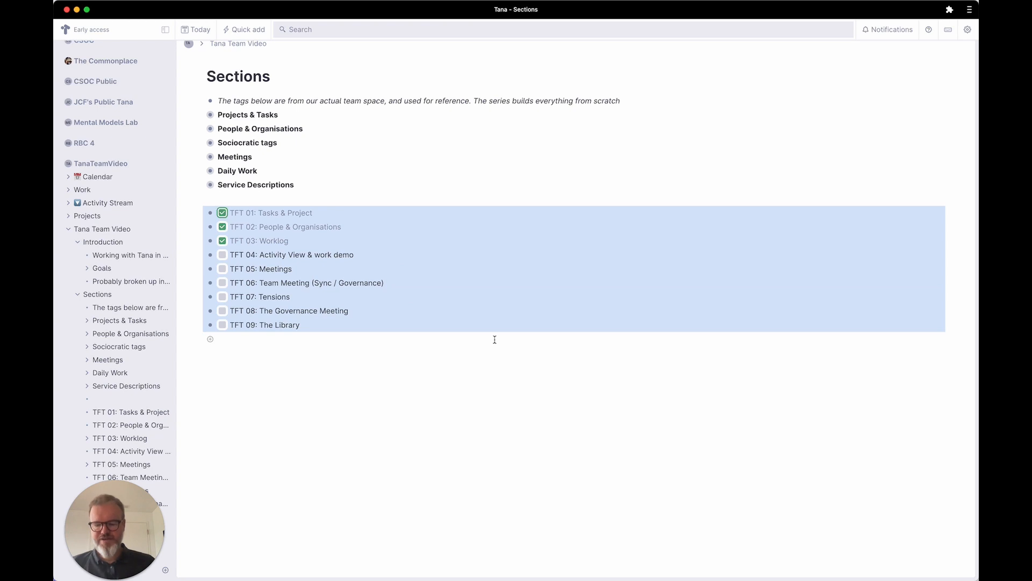
pyautogui.hotkey('shift', '3')
pyautogui.press('BackSpace')
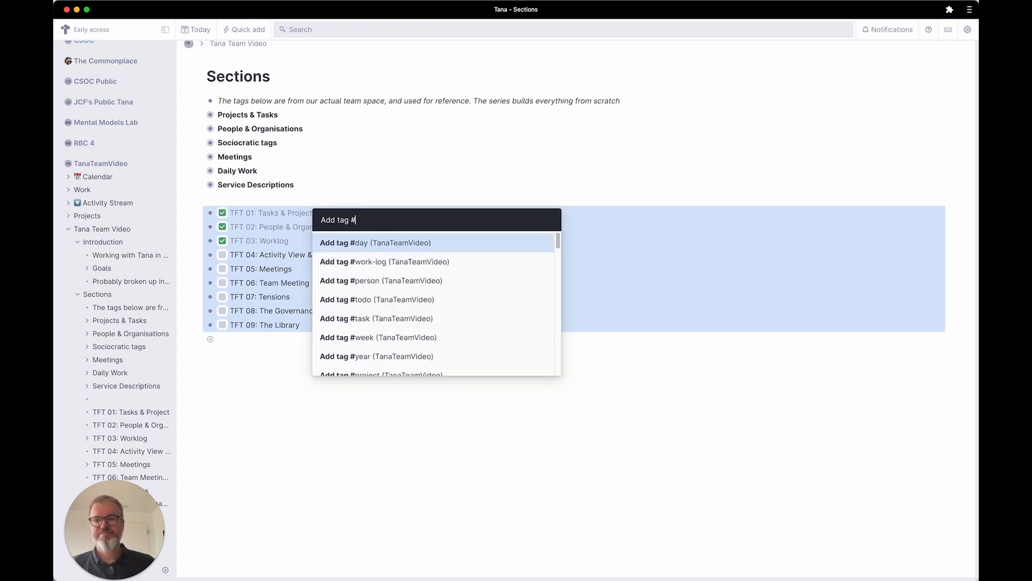
pyautogui.write('task')
pyautogui.press('Return')
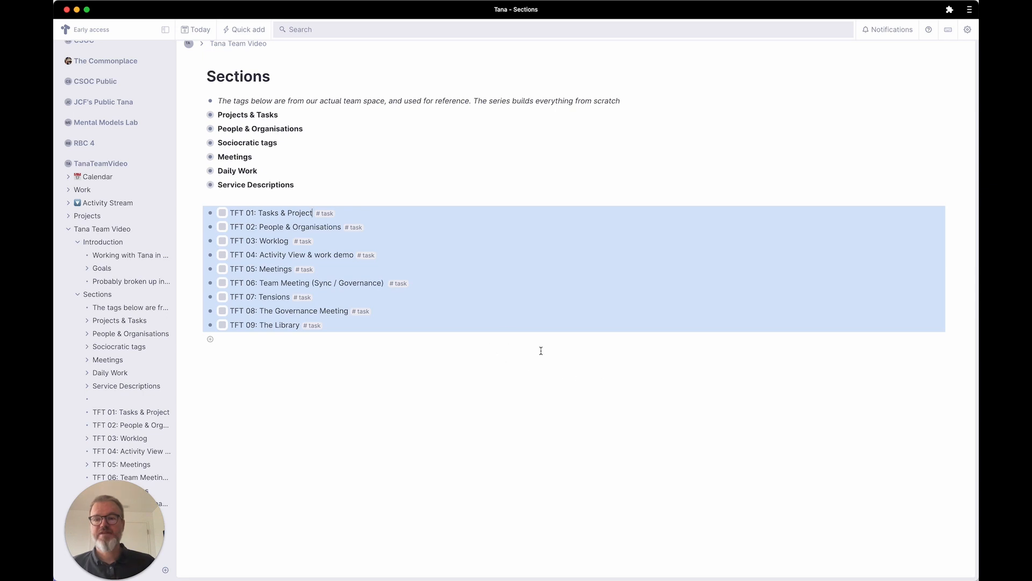
# Step: Mark the TFT 01, TFT 02 and TFT 03 tasks as done, and check the fields of TFT 03: Worklog
pyautogui.click(221, 215)
pyautogui.click(222, 227)
pyautogui.click(222, 241)
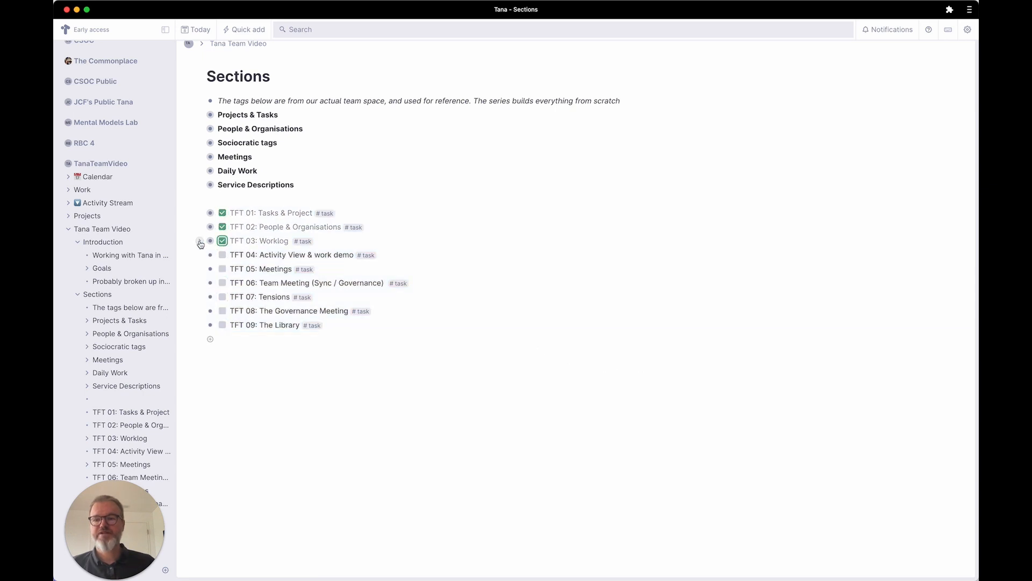
pyautogui.click(199, 241)
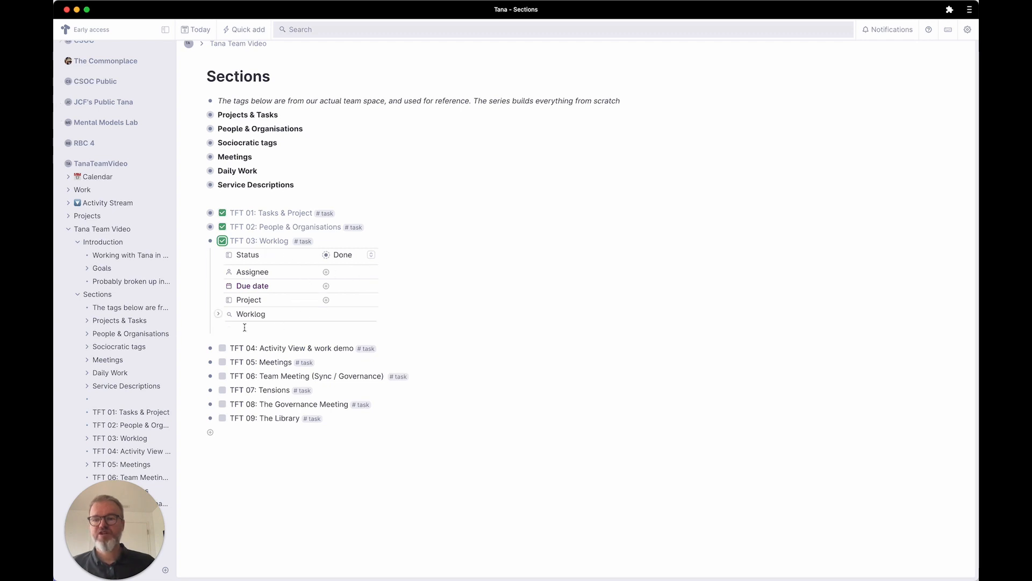
pyautogui.click(200, 241)
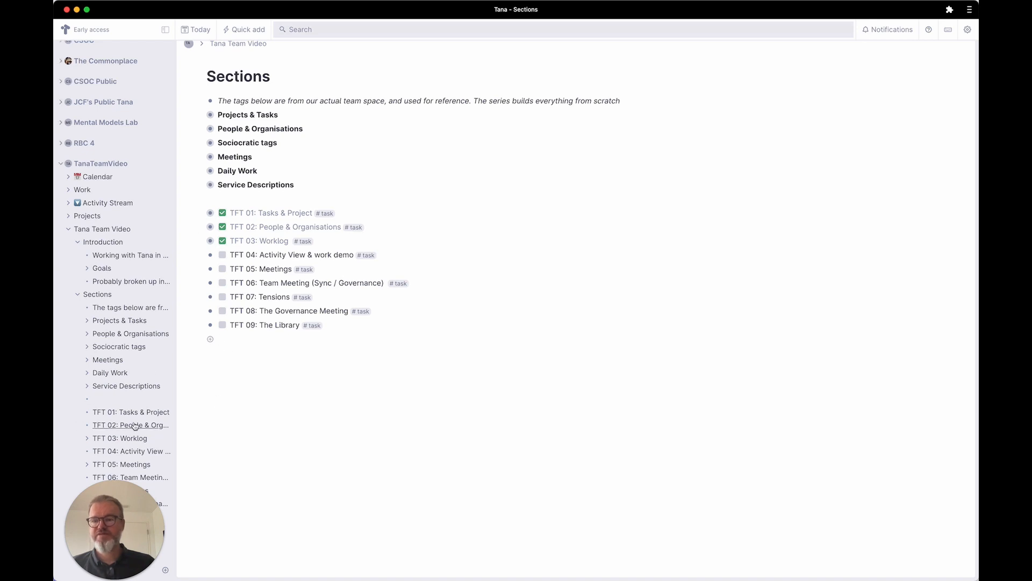
# Step: Open the Tana Team Video Series project and move the Tana Team Video node into it, below the Tasks table
pyautogui.click(81, 216)
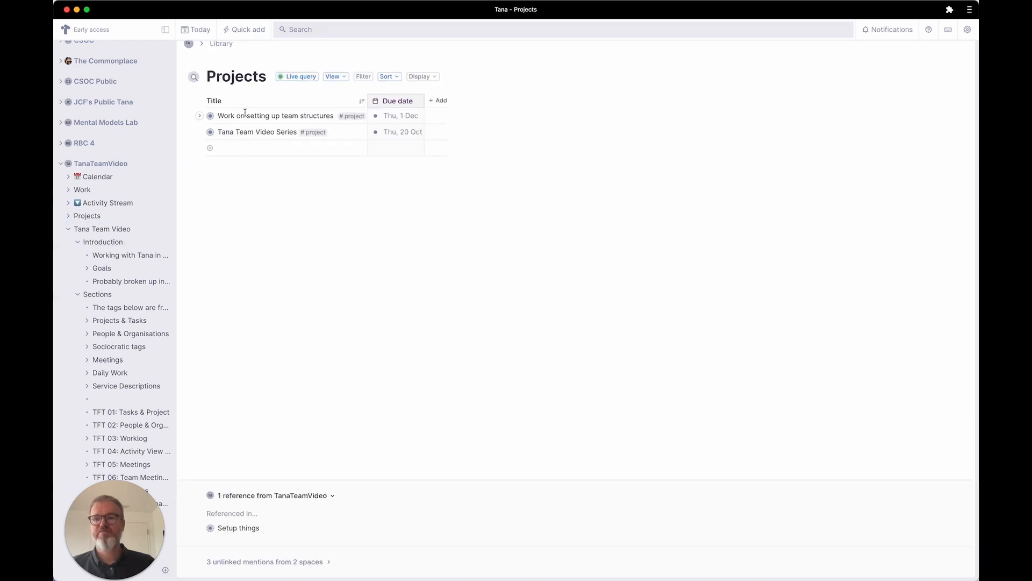
pyautogui.click(211, 132)
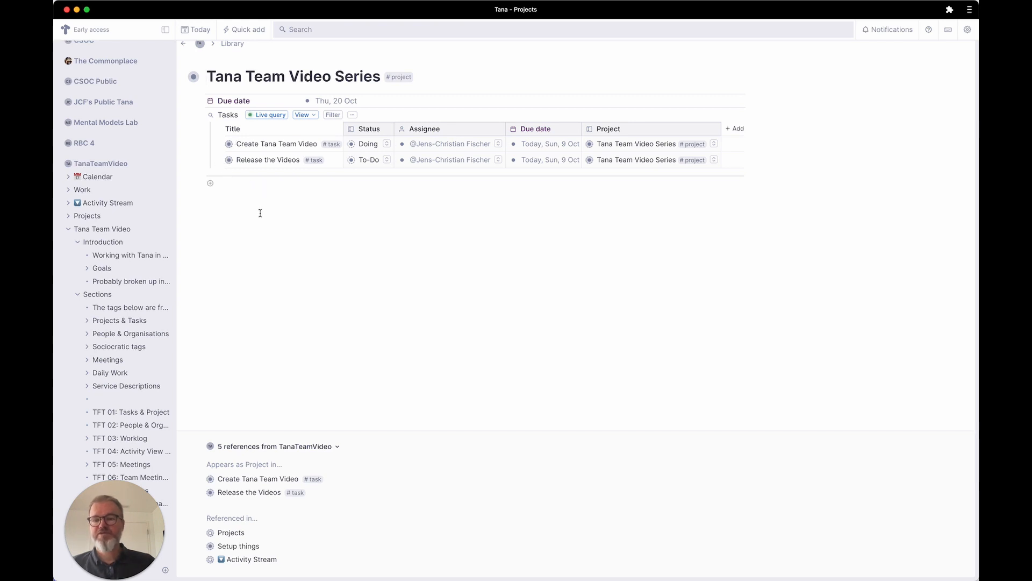
pyautogui.click(253, 183)
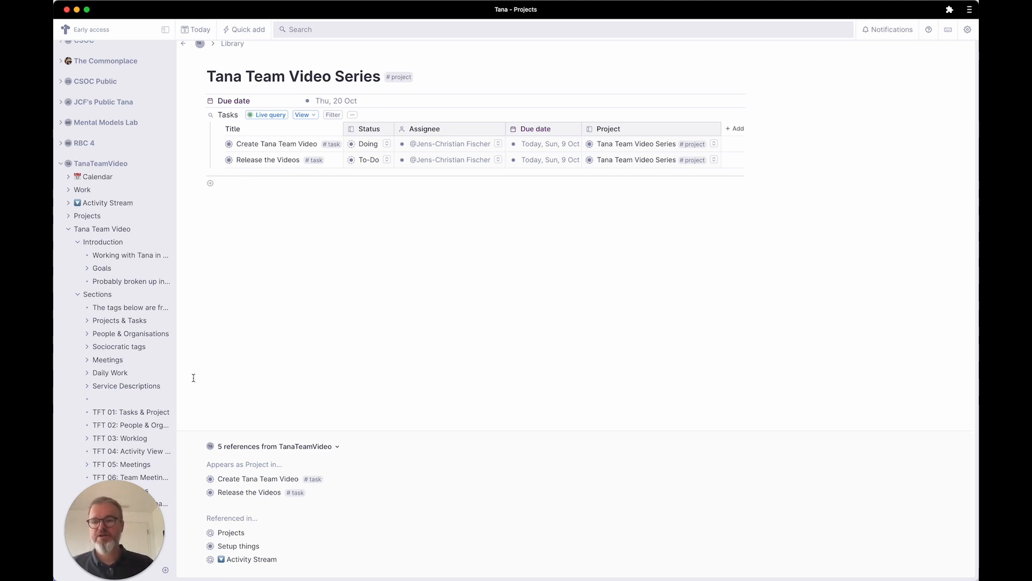
pyautogui.click(84, 233)
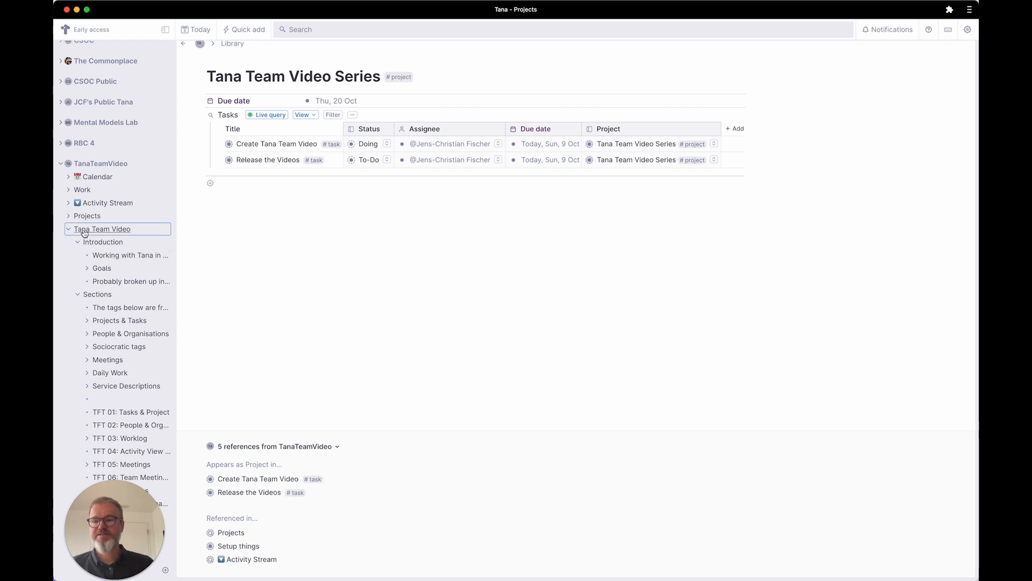
pyautogui.moveTo(84, 233); pyautogui.dragTo(242, 186)
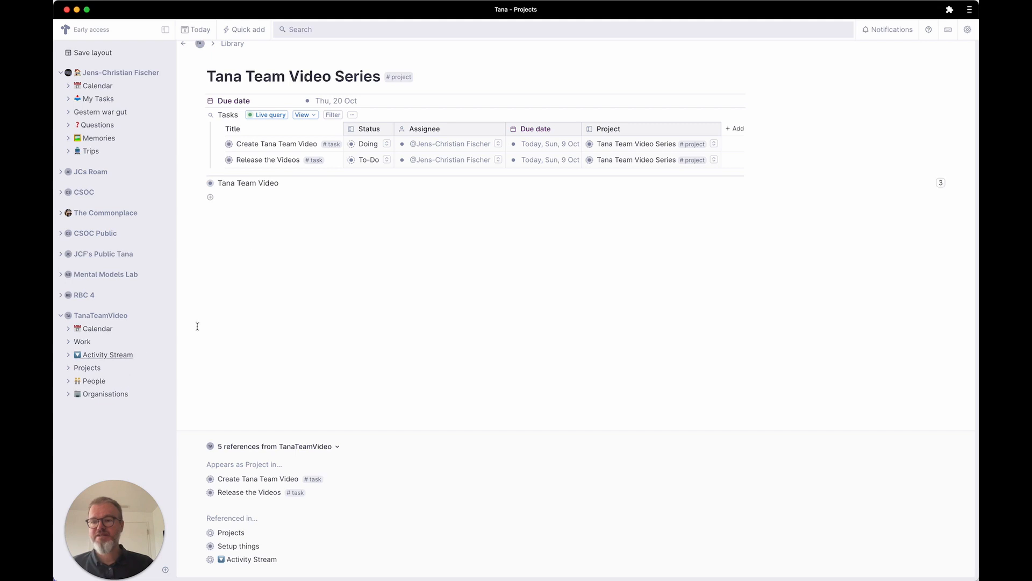
# Step: Review the Introduction and Goals outline of the moved Tana Team Video node, and open the node on its own page
pyautogui.click(199, 184)
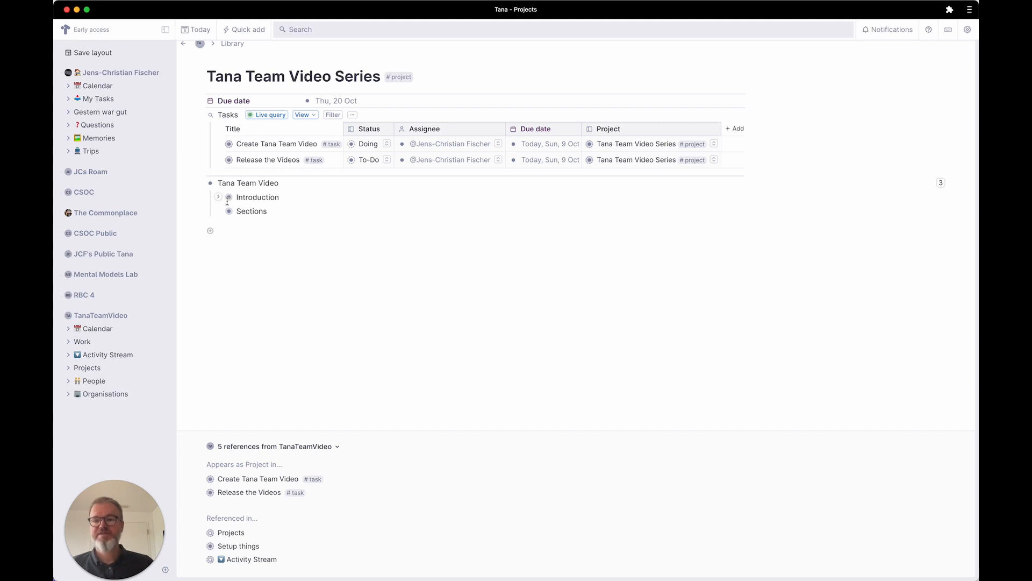
pyautogui.click(218, 198)
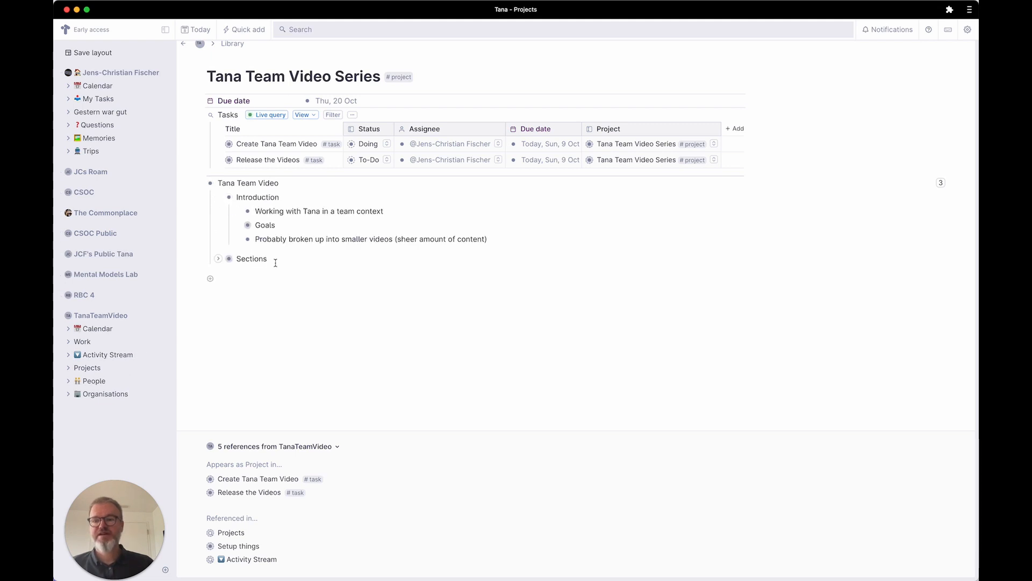
pyautogui.click(237, 224)
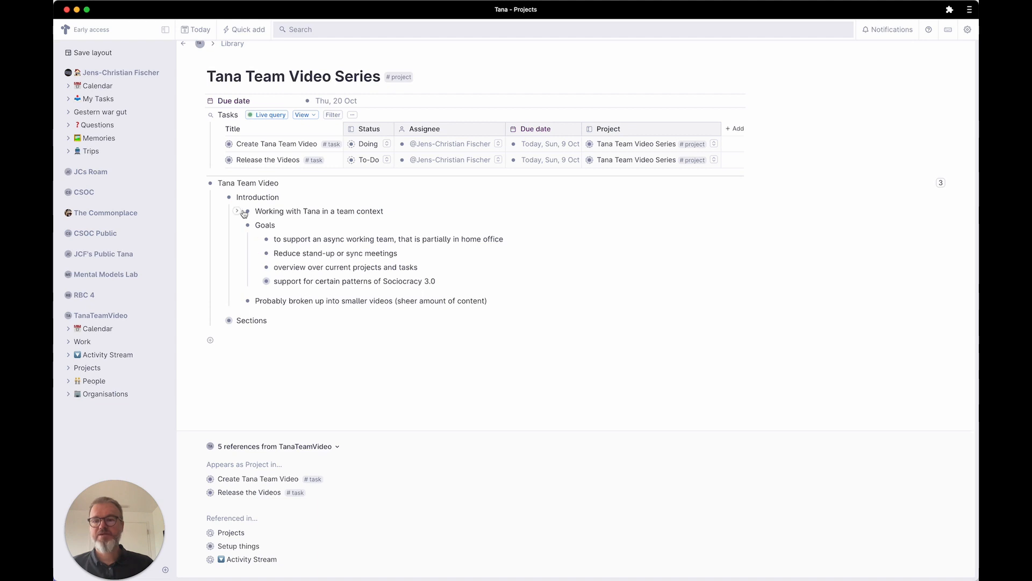
pyautogui.click(199, 183)
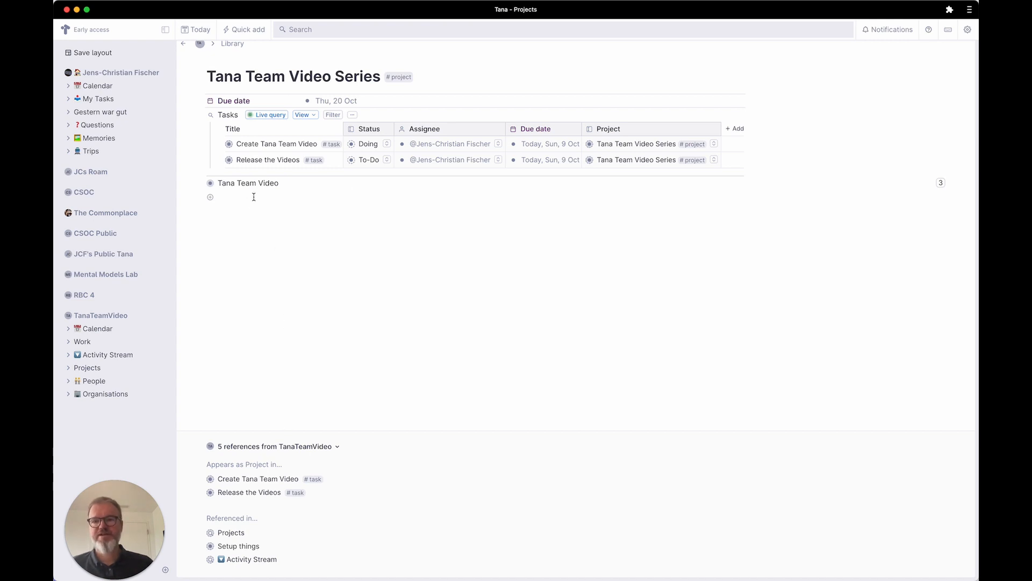
pyautogui.click(210, 186)
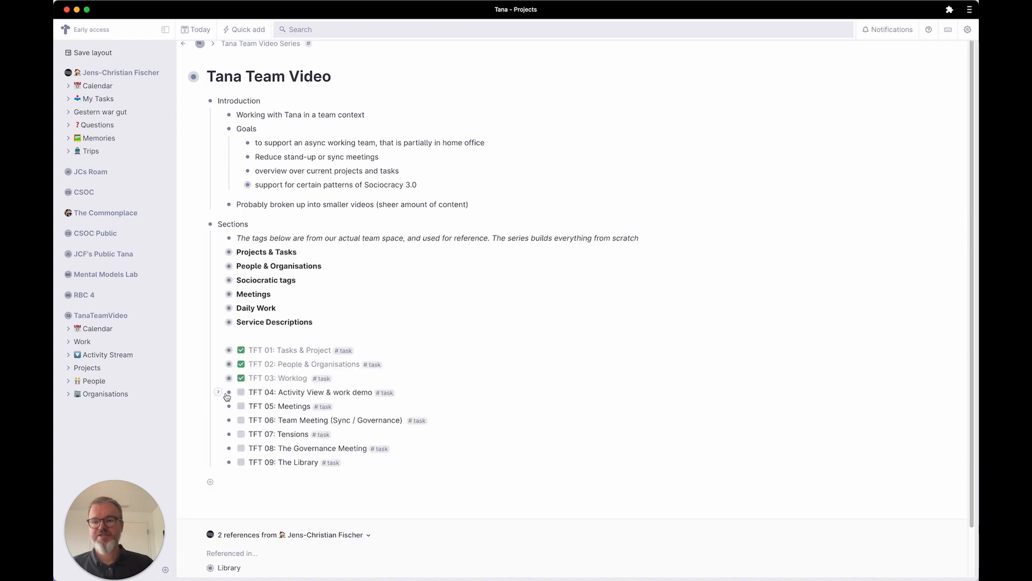
# Step: Expand the TFT 04: Activity View & work demo task and add the child node "Building Activity View" below its fields
pyautogui.click(218, 392)
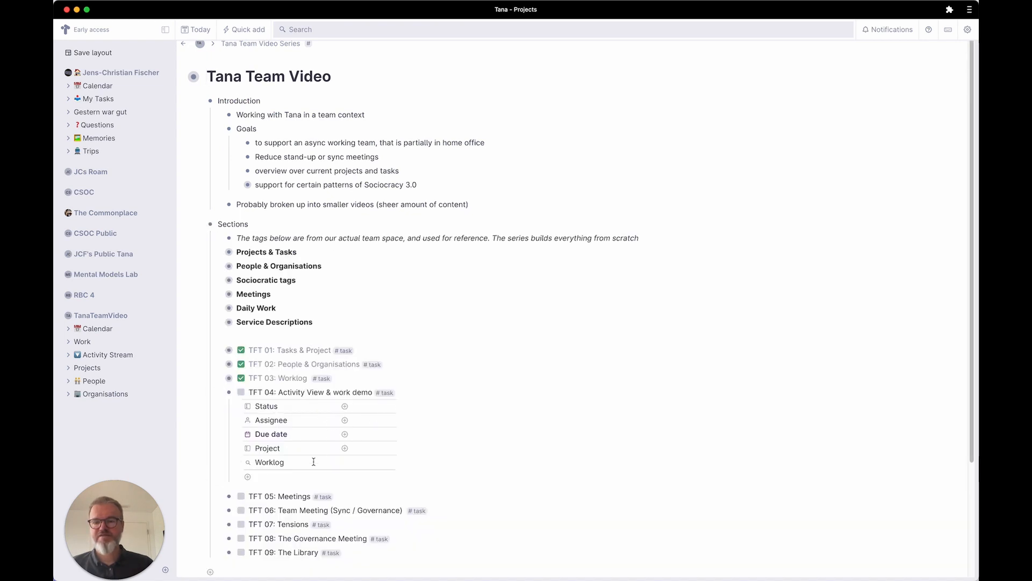
pyautogui.click(271, 477)
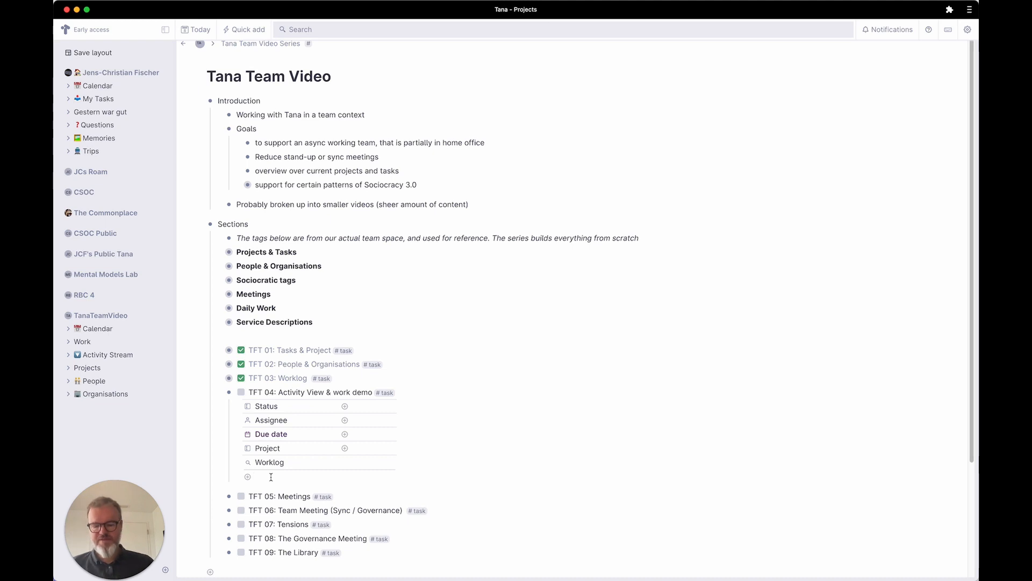
pyautogui.write('Buildio')
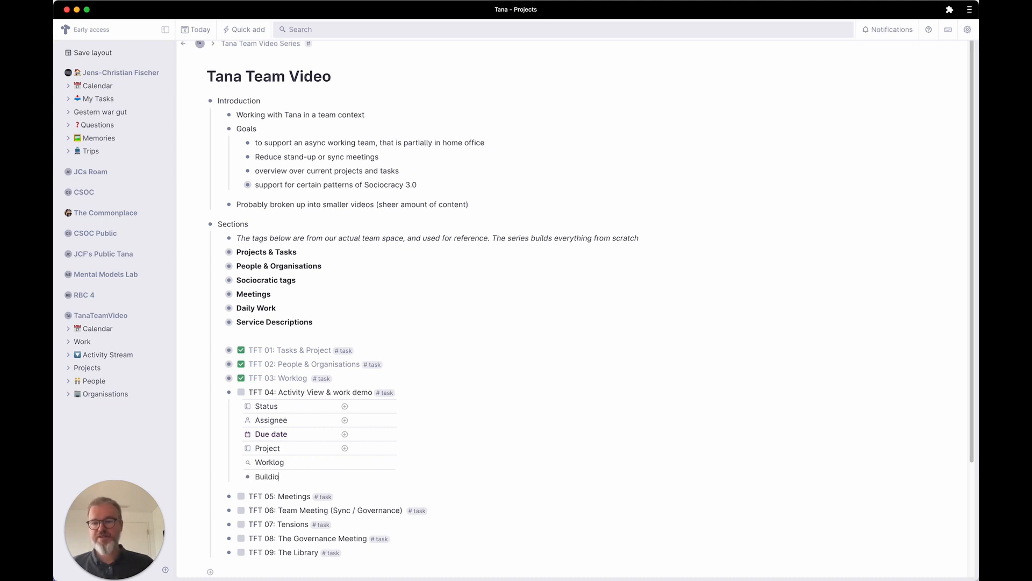
pyautogui.write('nm')
pyautogui.write(' Activuty')
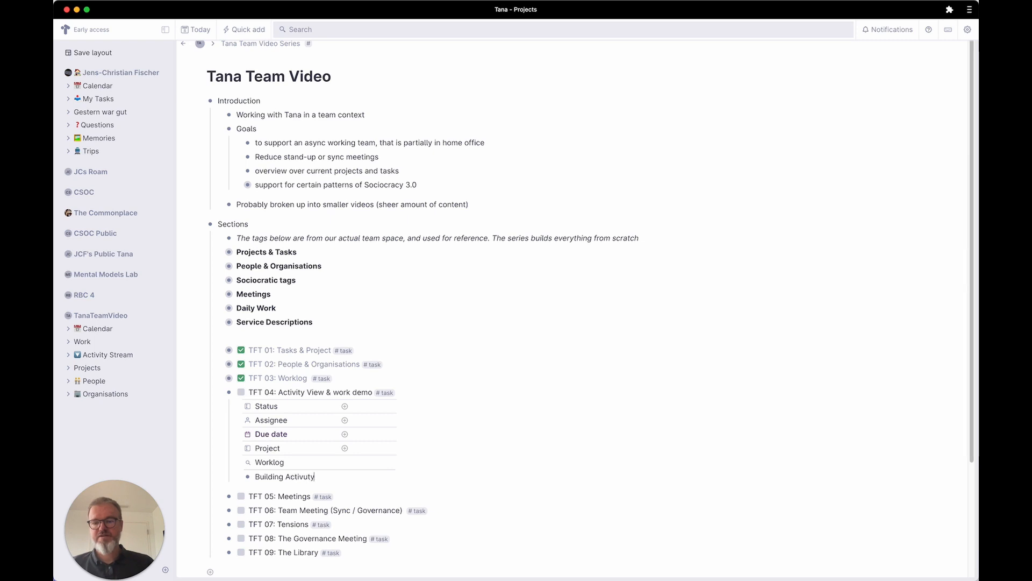
pyautogui.press('BackSpace')
pyautogui.press('BackSpace')
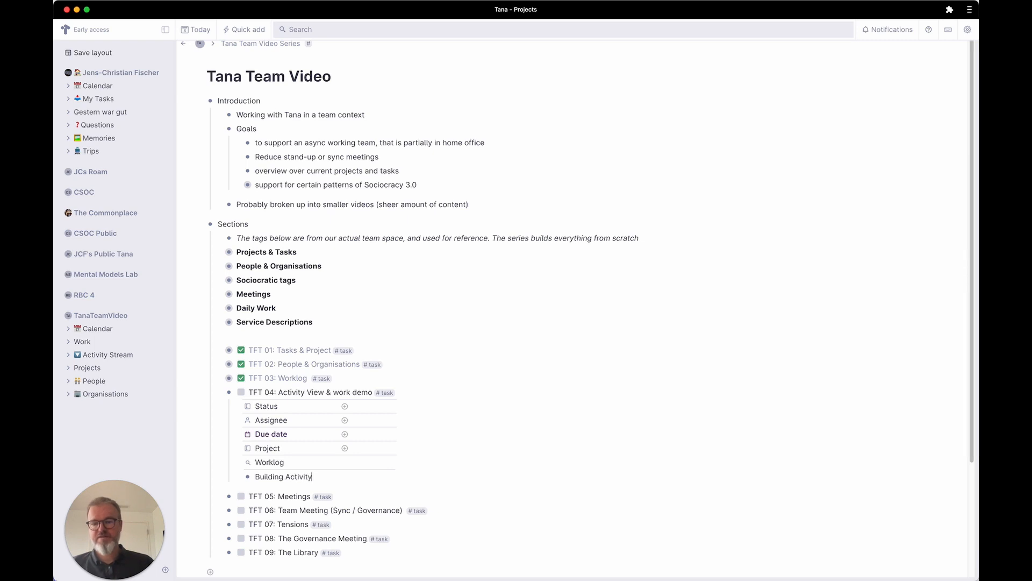
pyautogui.press('BackSpace')
pyautogui.press('BackSpace')
pyautogui.press('BackSpace')
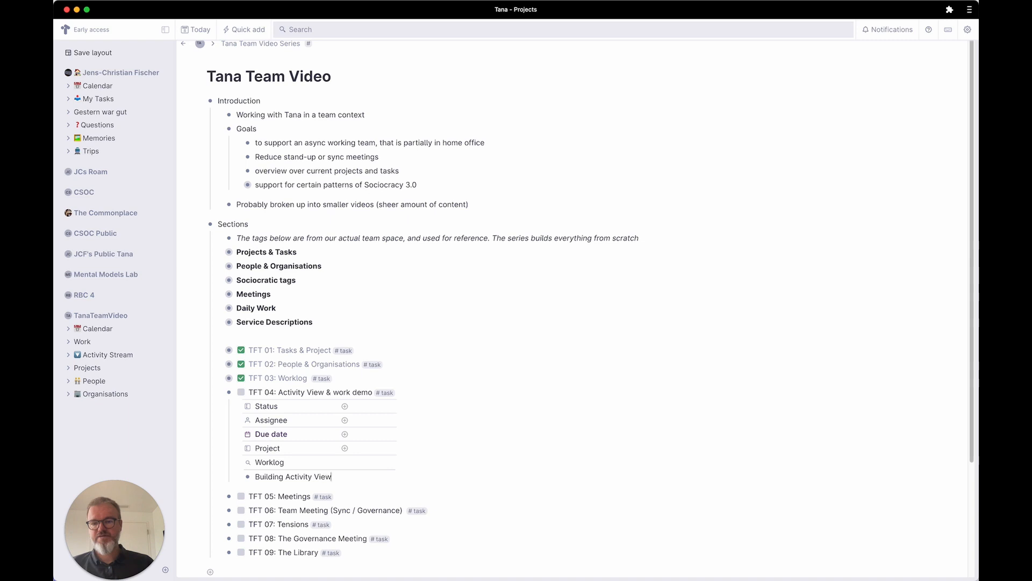
pyautogui.write('iew')
pyautogui.press('Return')
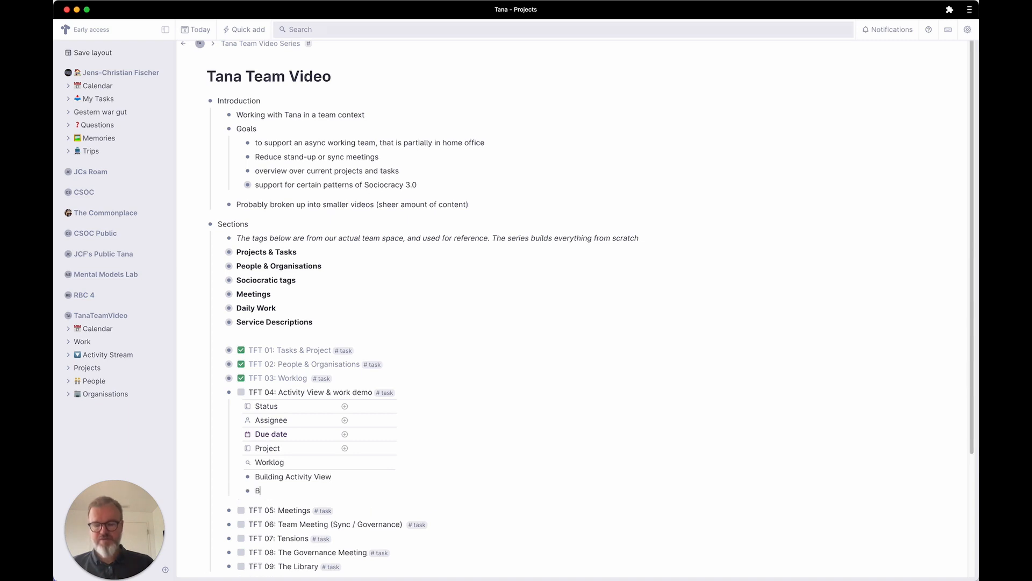
# Step: Add a second child node "Building ad-hoc structures" to TFT 04 and collapse the task
pyautogui.write('Buo')
pyautogui.press('BackSpace')
pyautogui.write('iu')
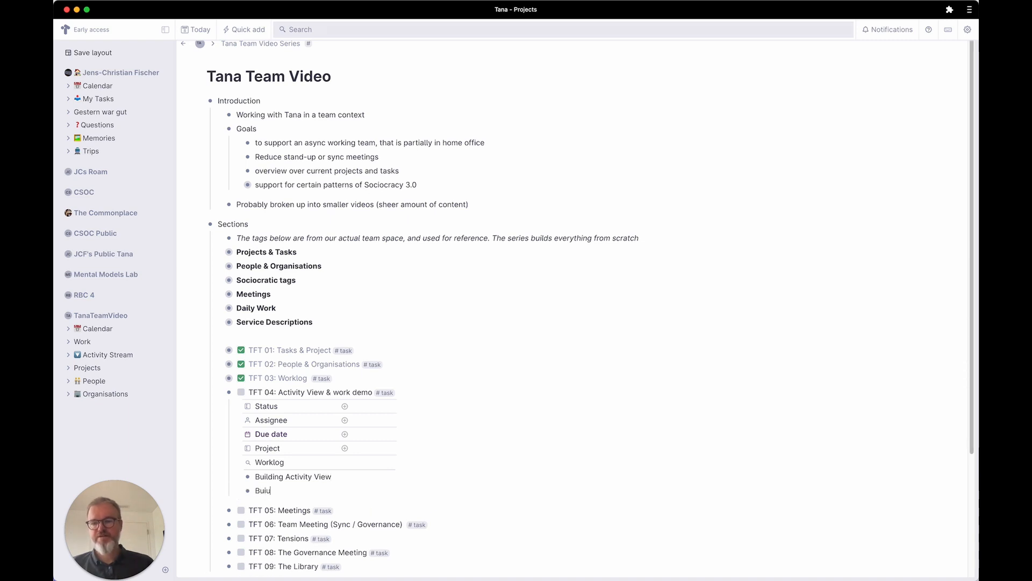
pyautogui.press('BackSpace')
pyautogui.write('lding ad-hoc structures')
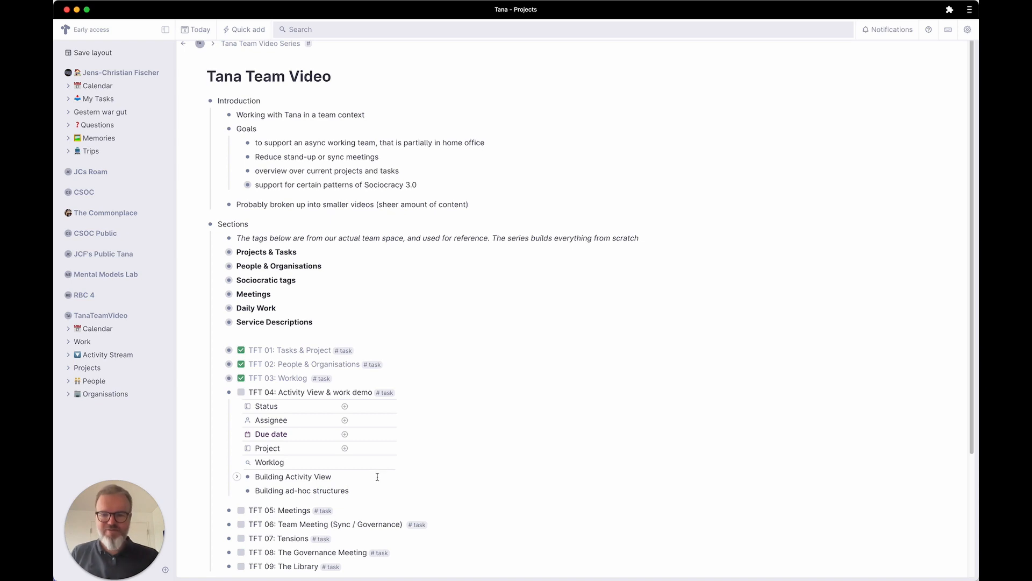
pyautogui.scroll(-3, 378, 477)
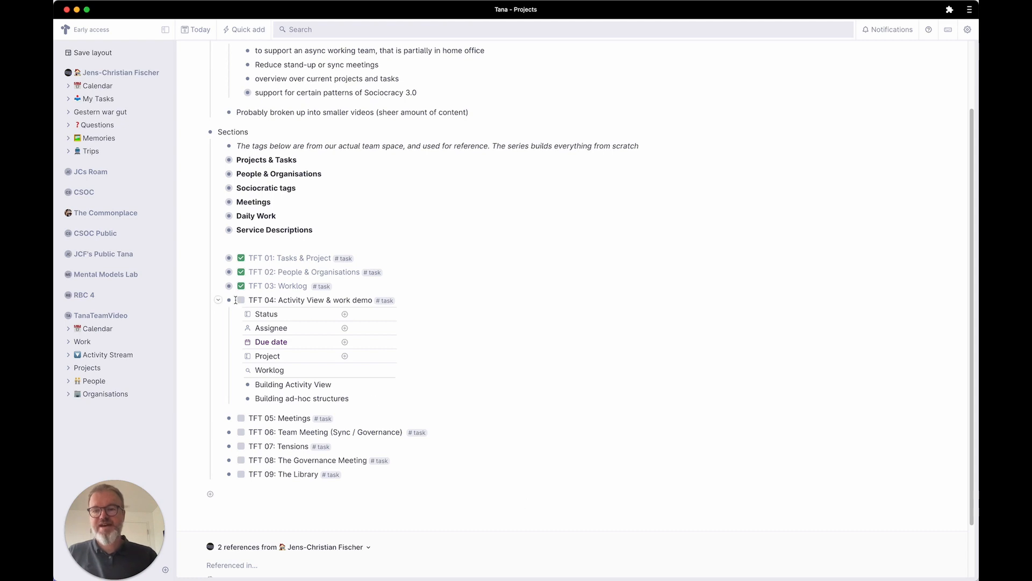
pyautogui.click(219, 302)
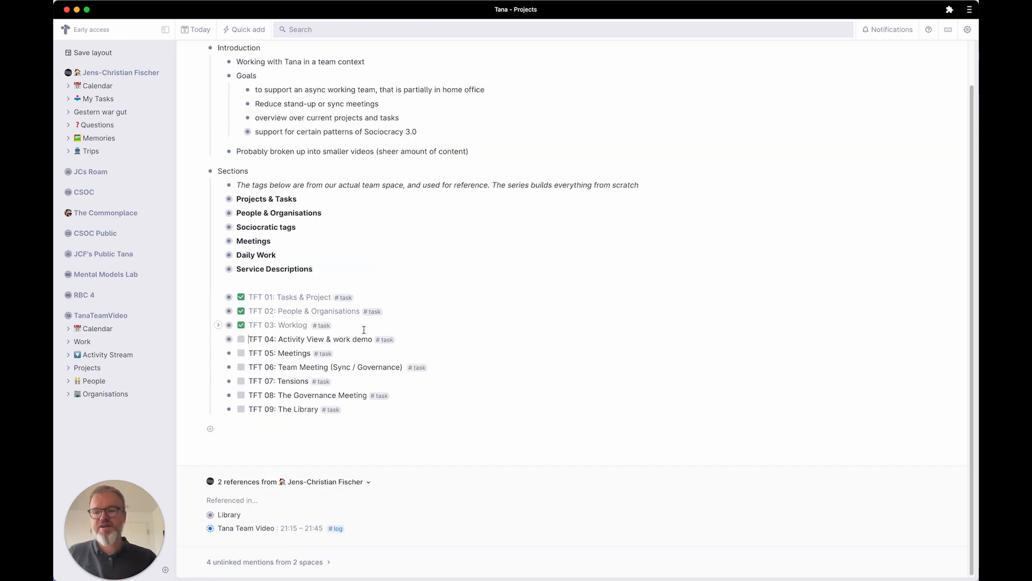
# Step: Set the Status of the TFT 01, TFT 02 and TFT 03 tasks to Done in one operation
pyautogui.moveTo(364, 330); pyautogui.dragTo(225, 300)
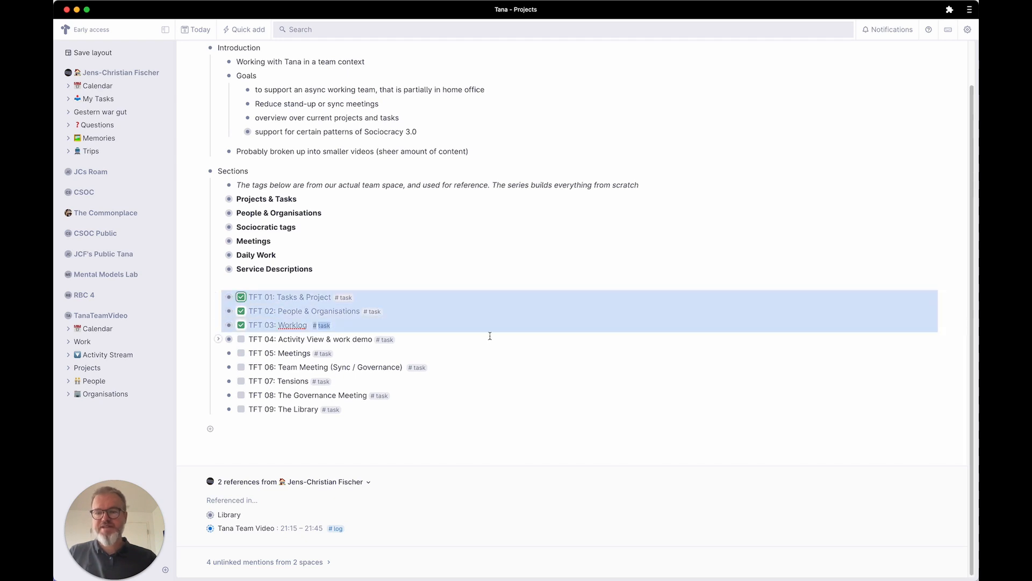
pyautogui.press('super+k')
pyautogui.write('set')
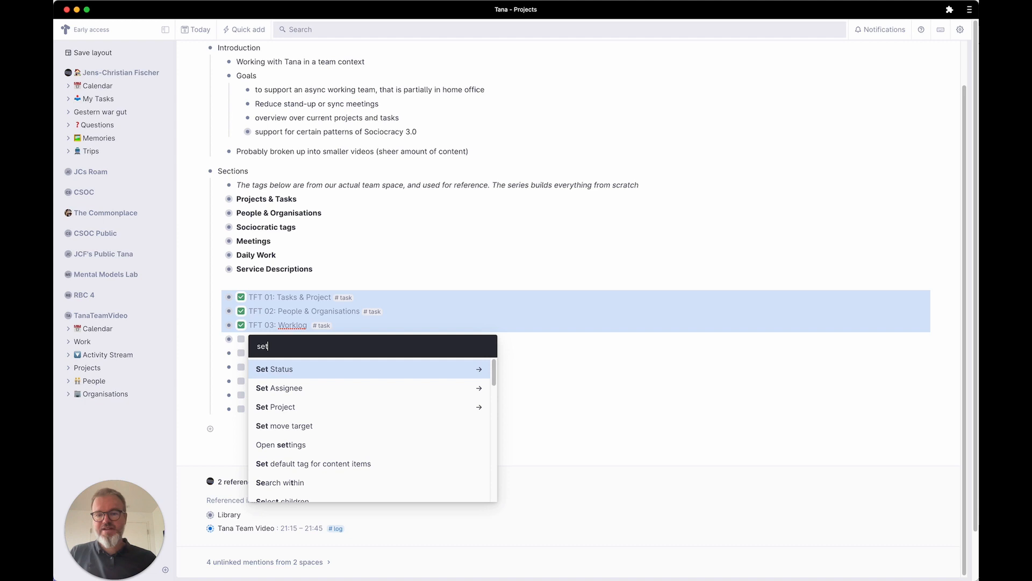
pyautogui.press('Return')
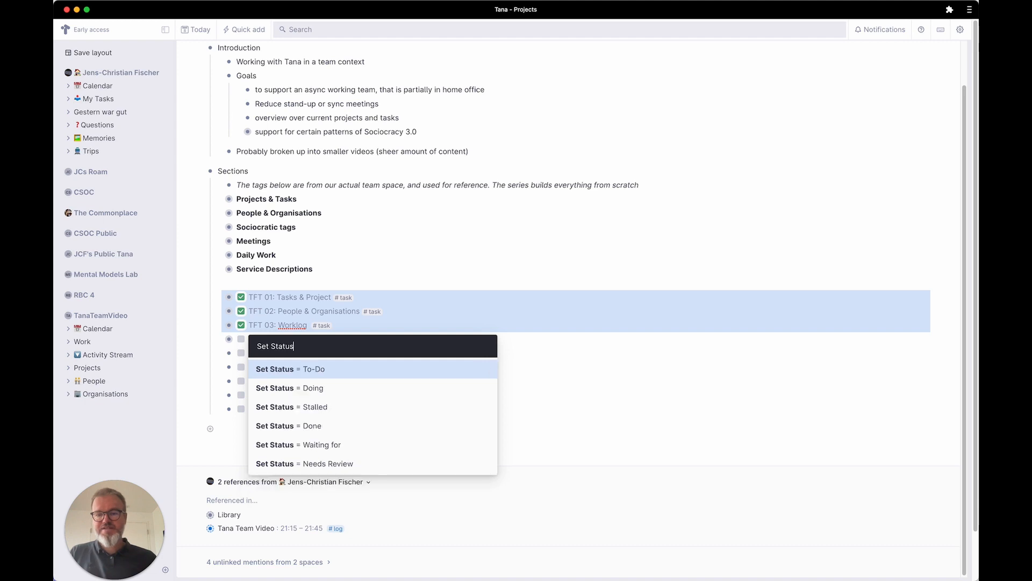
pyautogui.press('Down')
pyautogui.press('Down')
pyautogui.press('Down')
pyautogui.press('Return')
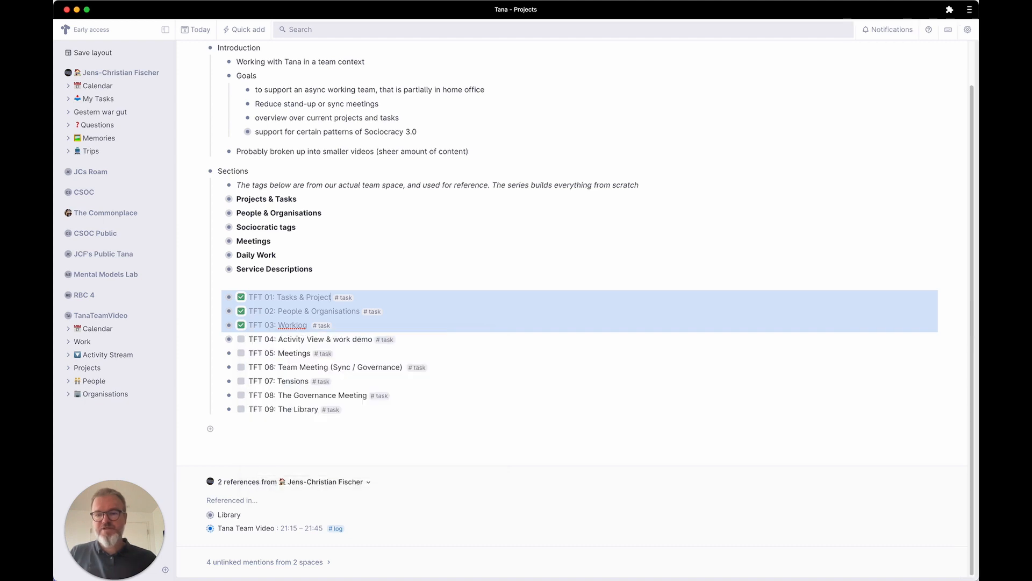
# Step: Set the Status of all tasks from TFT 05 to TFT 09 to To-Do in one operation
pyautogui.moveTo(318, 408); pyautogui.dragTo(240, 353)
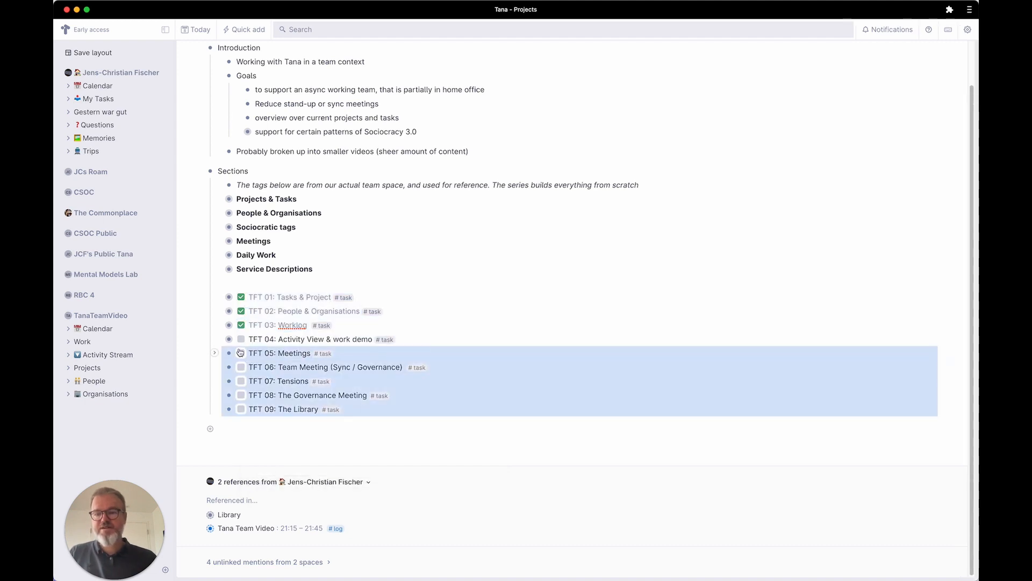
pyautogui.press('super+k')
pyautogui.write('set stat')
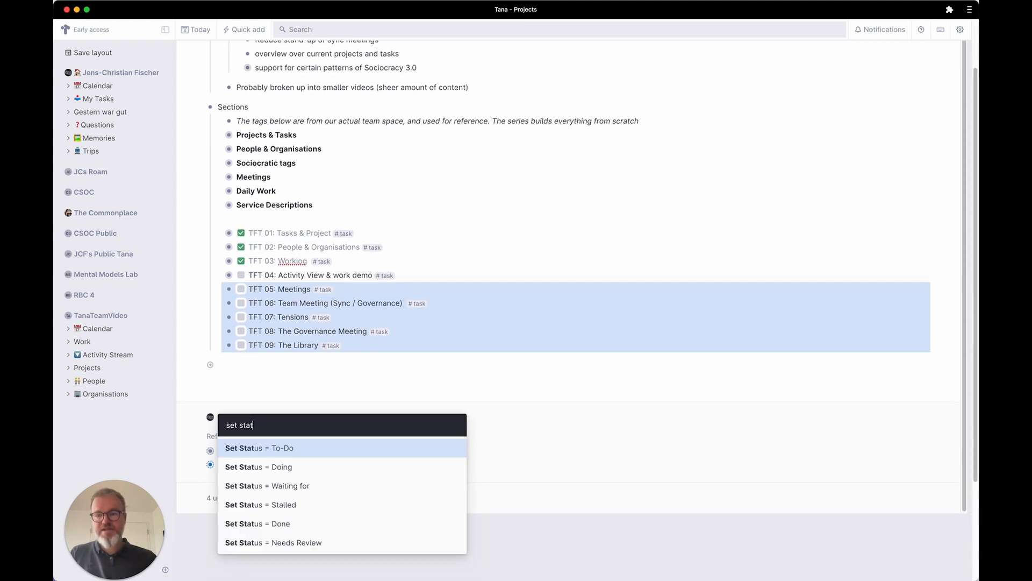
pyautogui.press('Return')
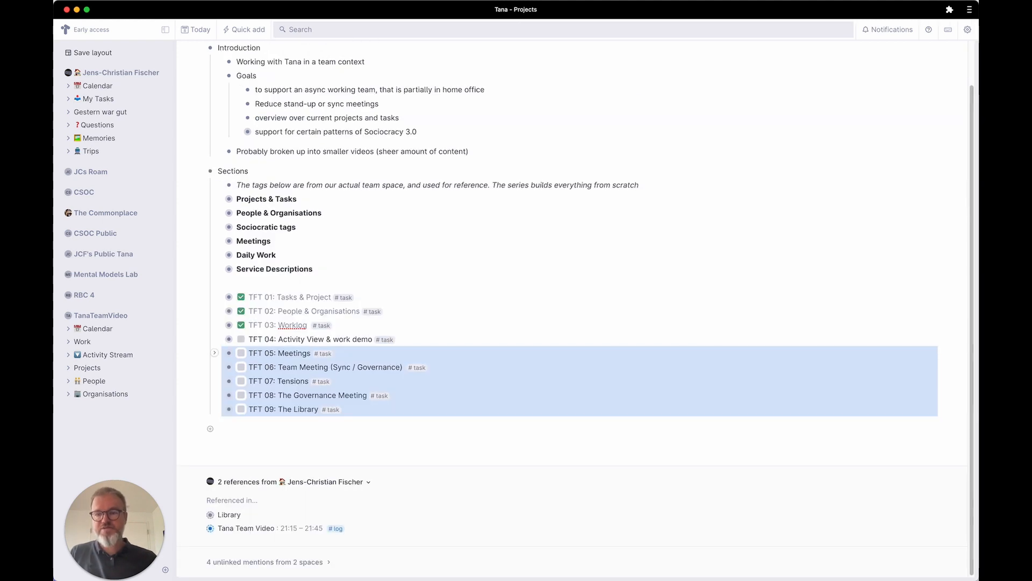
# Step: Set the Status of TFT 04: Activity View & work demo to Doing and collapse the task
pyautogui.click(321, 339)
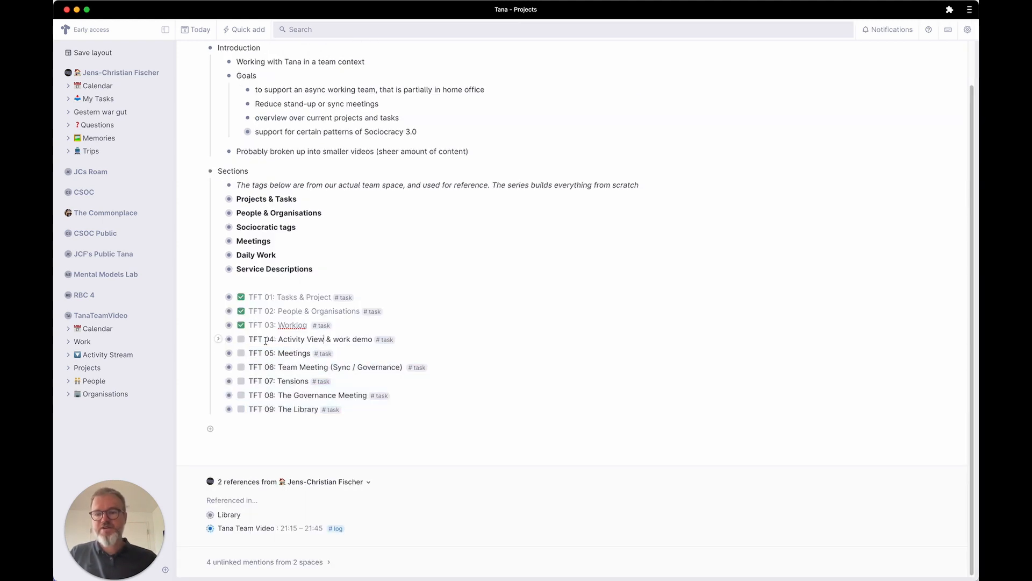
pyautogui.click(218, 338)
pyautogui.click(389, 353)
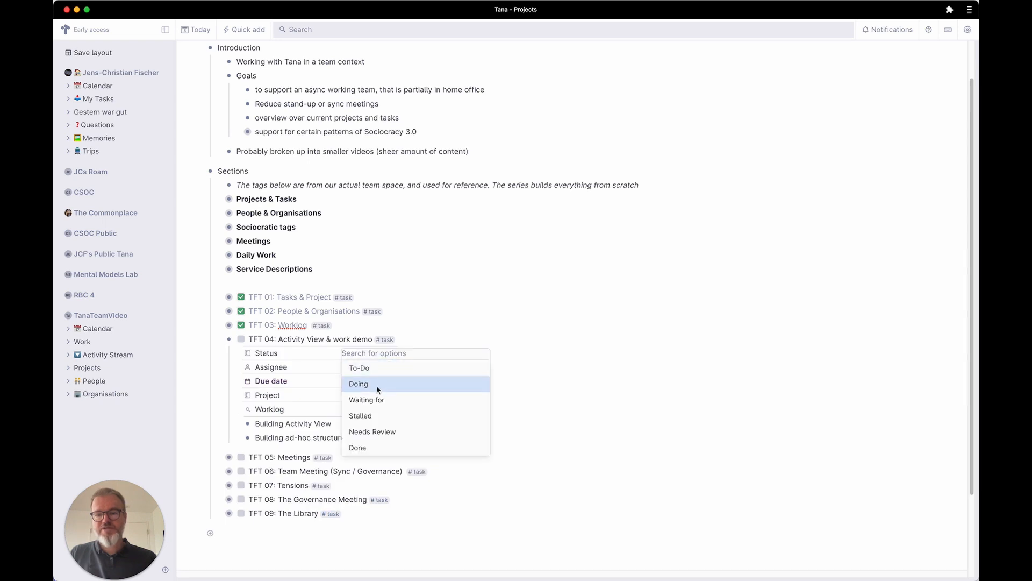
pyautogui.click(470, 382)
pyautogui.click(215, 339)
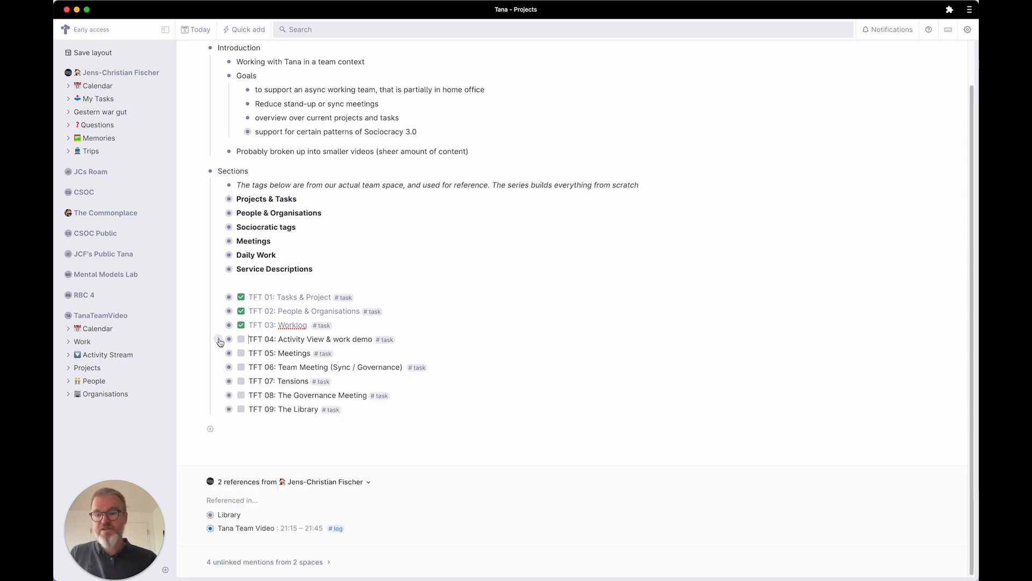
# Step: Set the Assignee of all tasks from TFT 01 to TFT 09 to the account owner
pyautogui.moveTo(369, 413); pyautogui.dragTo(209, 307)
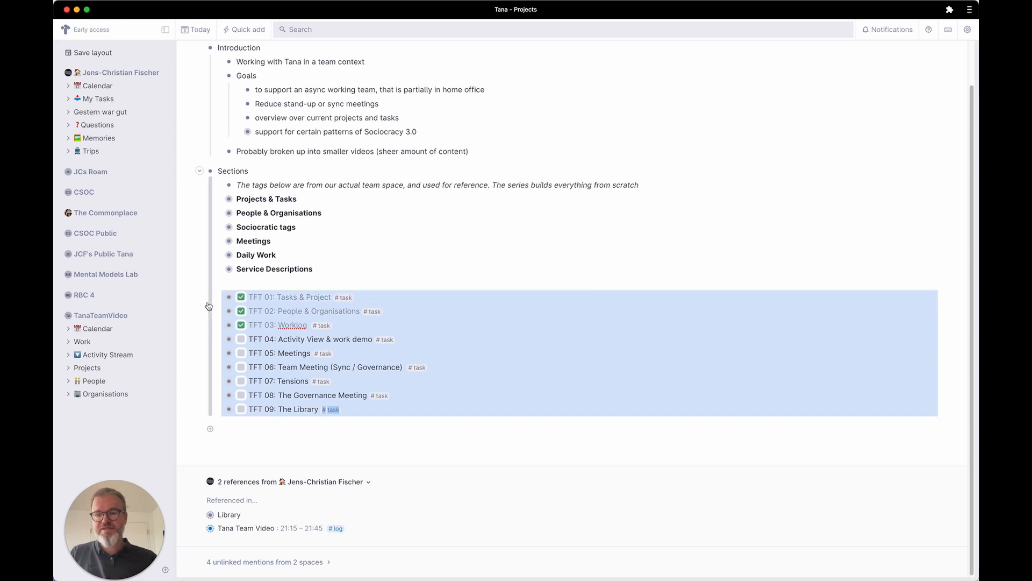
pyautogui.press('super+k')
pyautogui.write('set as')
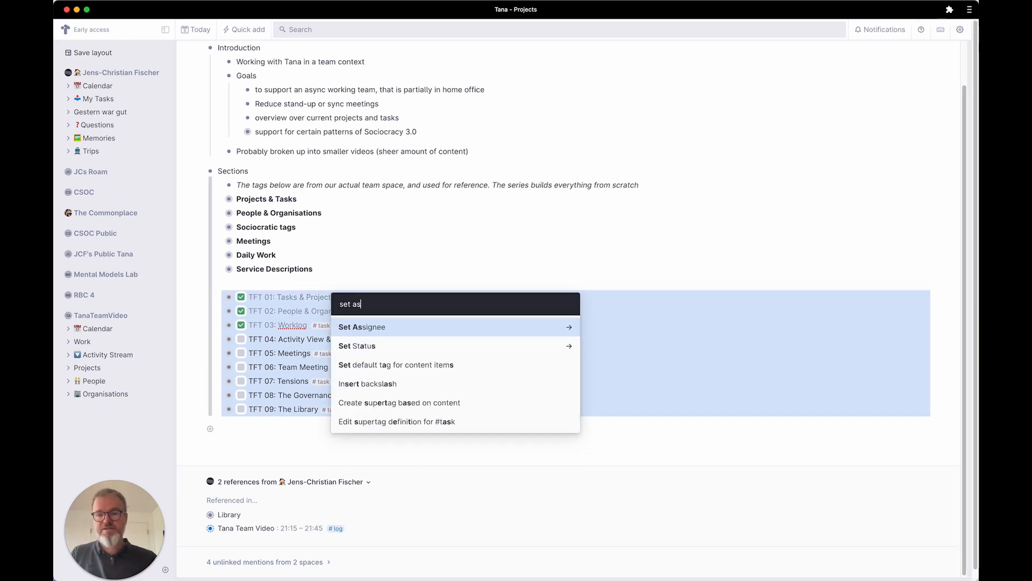
pyautogui.press('Return')
pyautogui.press('Up')
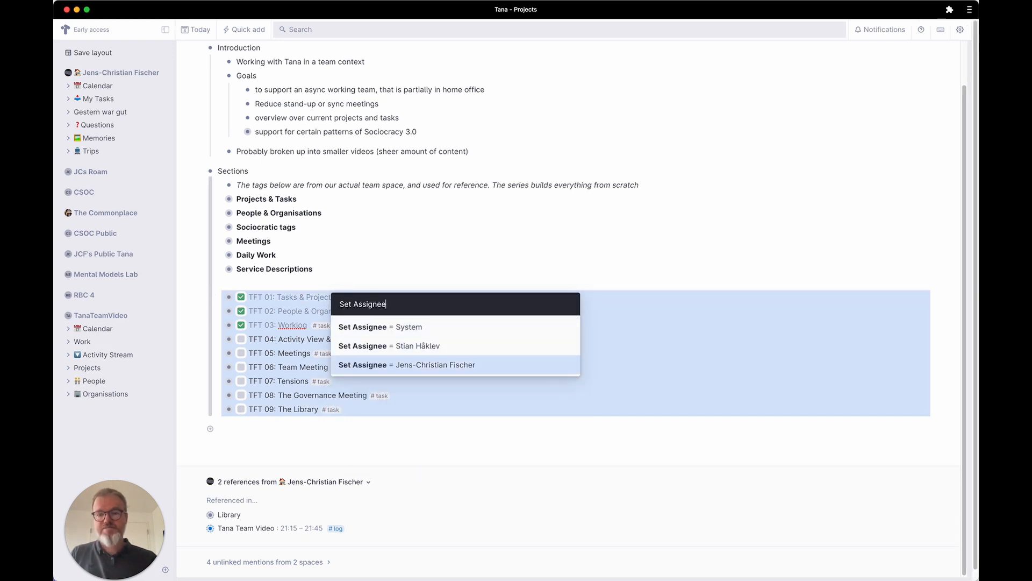
pyautogui.press('Return')
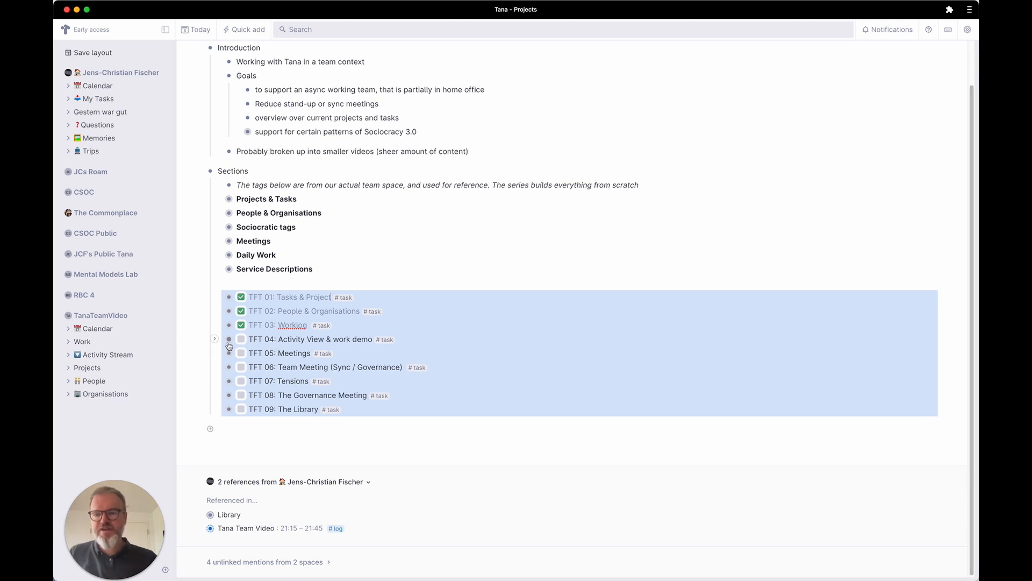
# Step: Set the Project of all tasks from TFT 01 to TFT 09 to Tana Team Video Series and clear the selection
pyautogui.press('super+k')
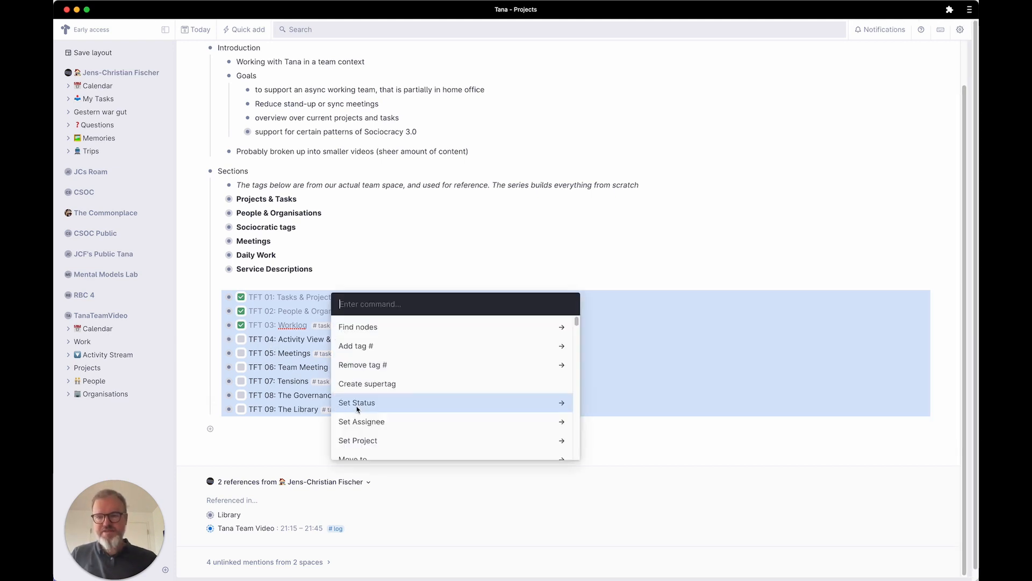
pyautogui.write('set pr')
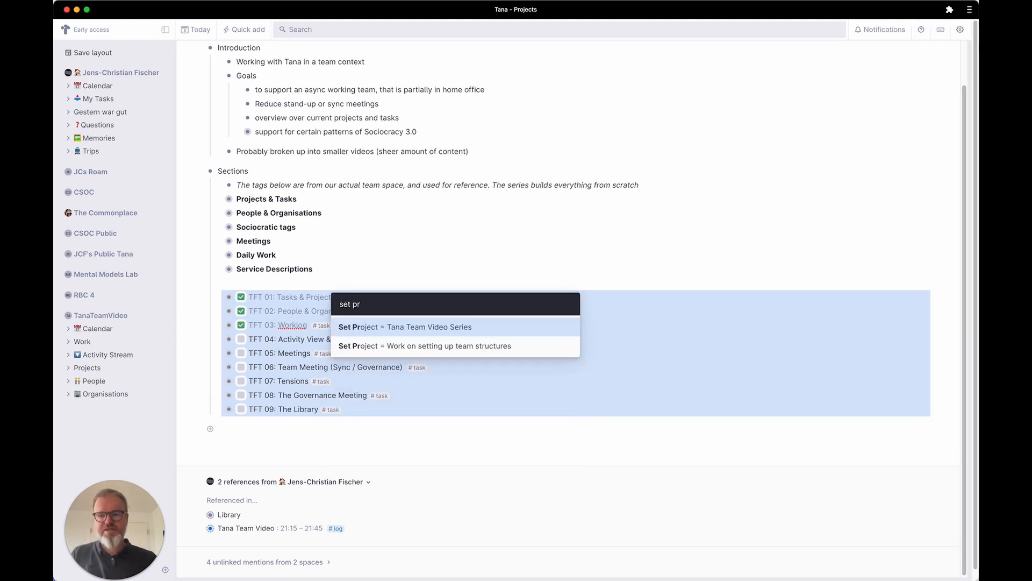
pyautogui.press('Return')
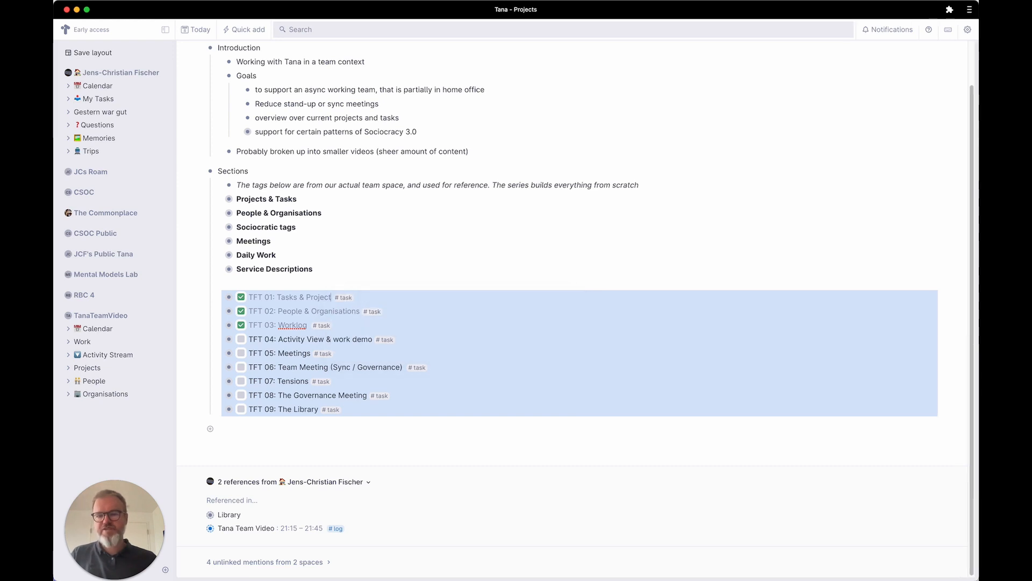
pyautogui.click(383, 407)
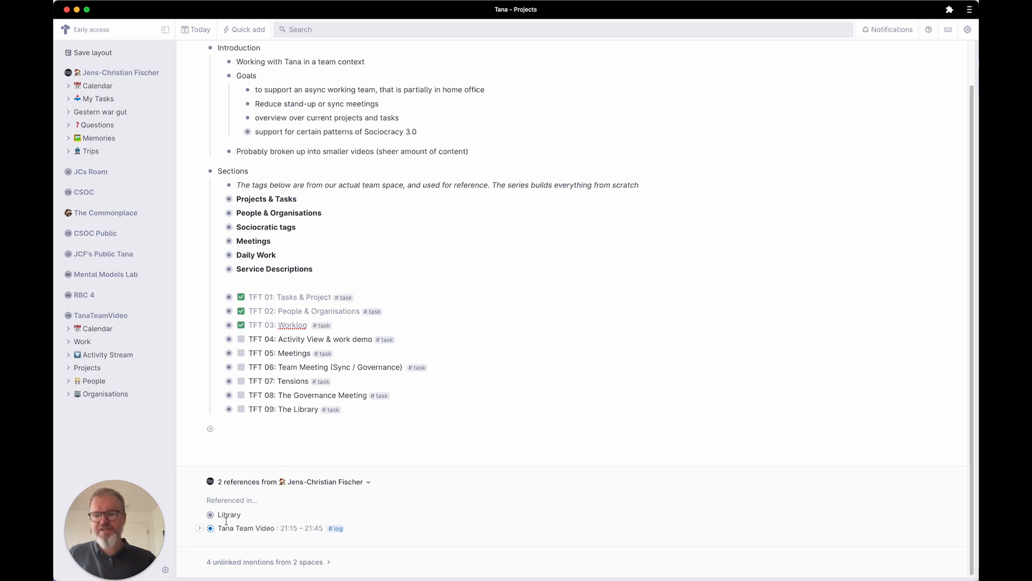
# Step: Open the TanaTeamVideo Work board and review the task cards in its Doing and To-Do columns
pyautogui.scroll(2, 226, 520)
pyautogui.click(81, 343)
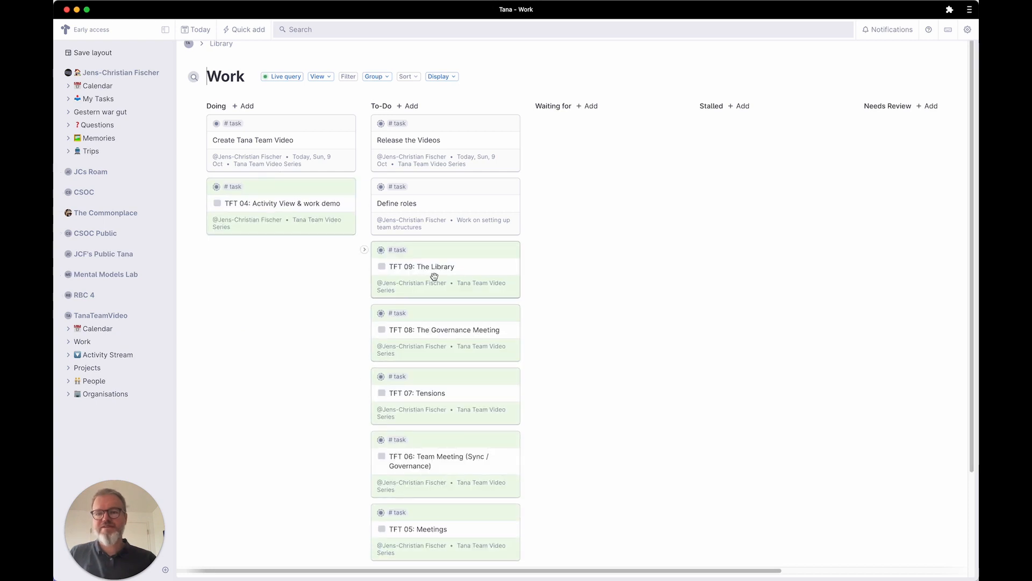
pyautogui.scroll(-1, 469, 356)
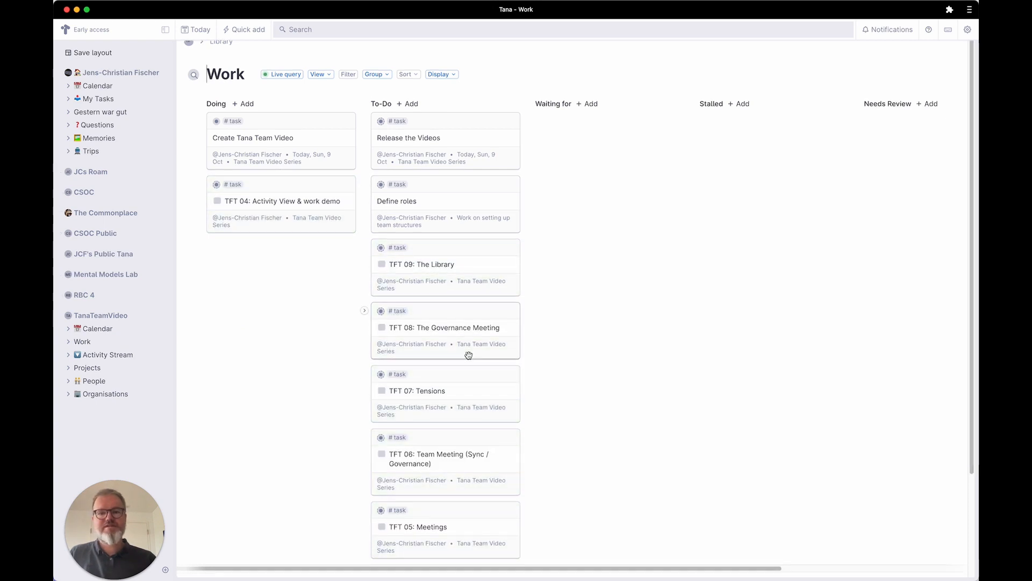
pyautogui.scroll(-3, 469, 355)
pyautogui.scroll(4, 460, 344)
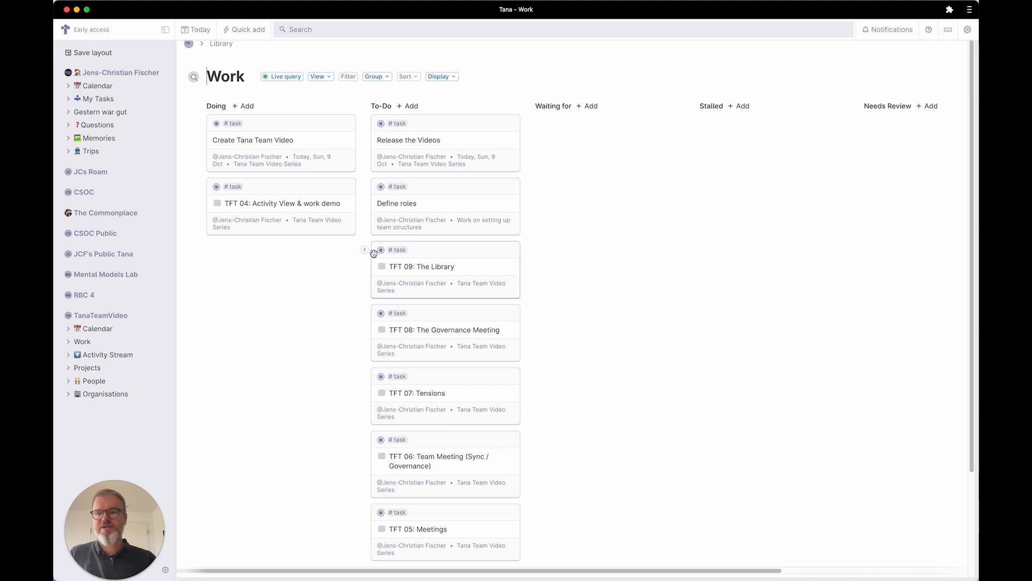
pyautogui.moveTo(215, 106); pyautogui.dragTo(226, 106)
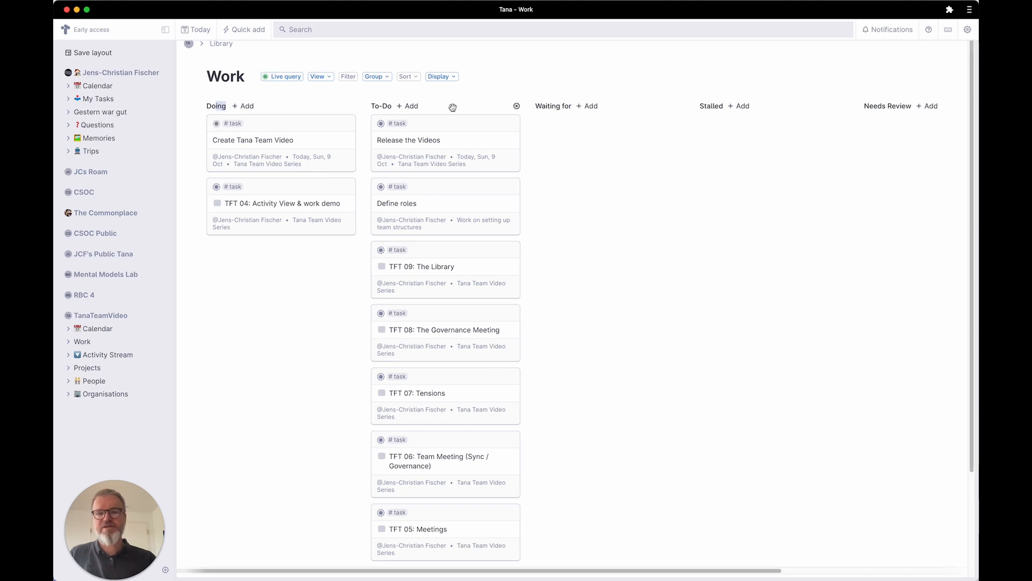
pyautogui.moveTo(296, 106); pyautogui.dragTo(469, 219)
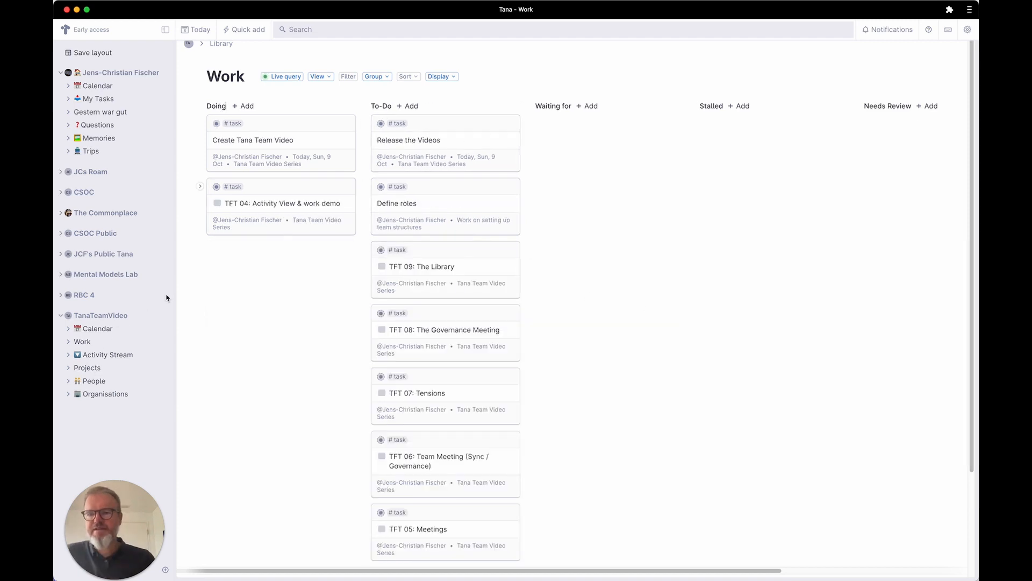
# Step: Open the Tana Team Video Series project from the TanaTeamVideo projects and review its task table
pyautogui.click(87, 368)
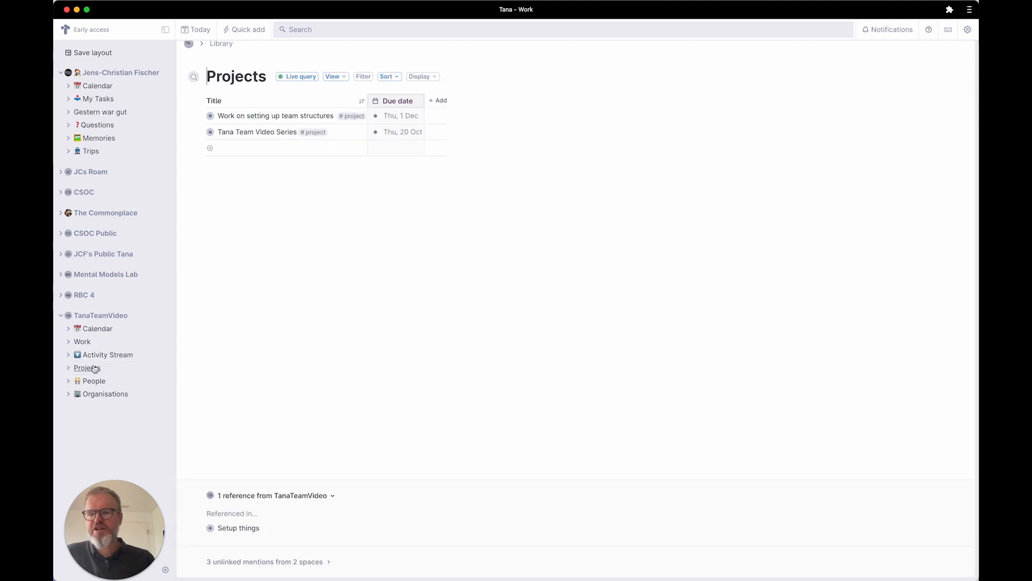
pyautogui.click(211, 132)
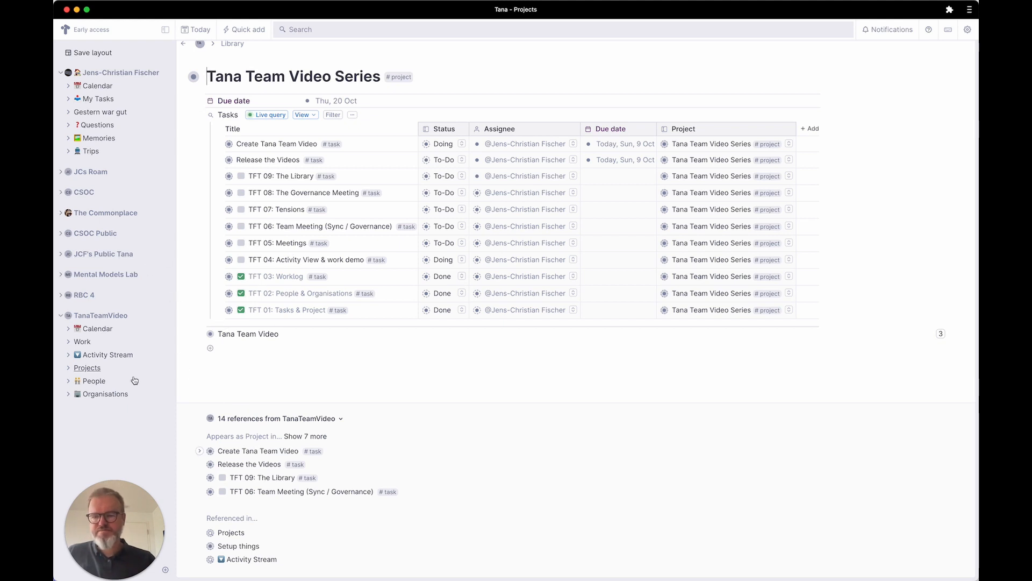
# Step: Nest the Recording the TFT 04 video entry under Work Log on today's calendar page and set its Task to TFT 04: Activity View & work demo
pyautogui.click(95, 329)
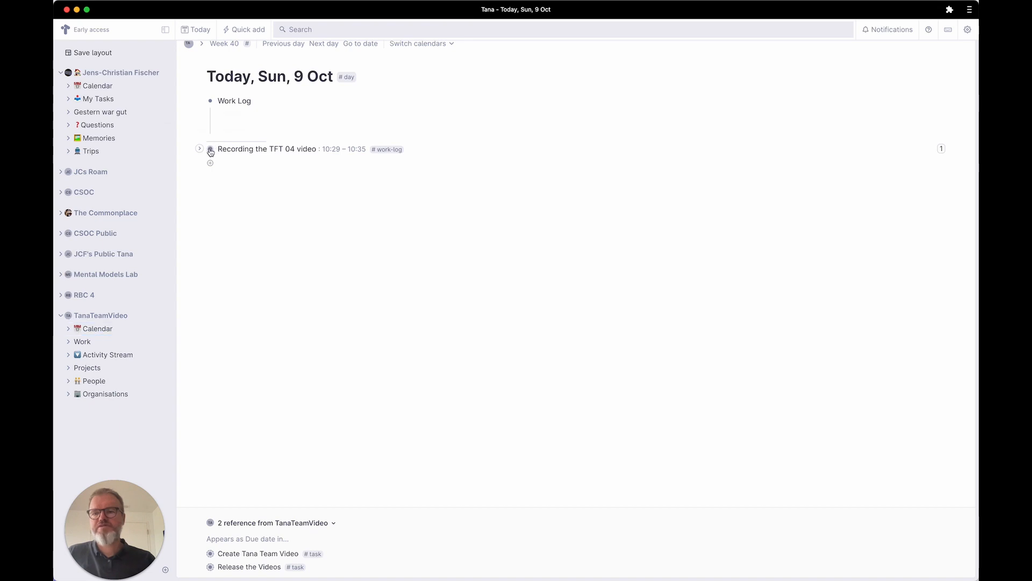
pyautogui.moveTo(210, 152); pyautogui.dragTo(231, 112)
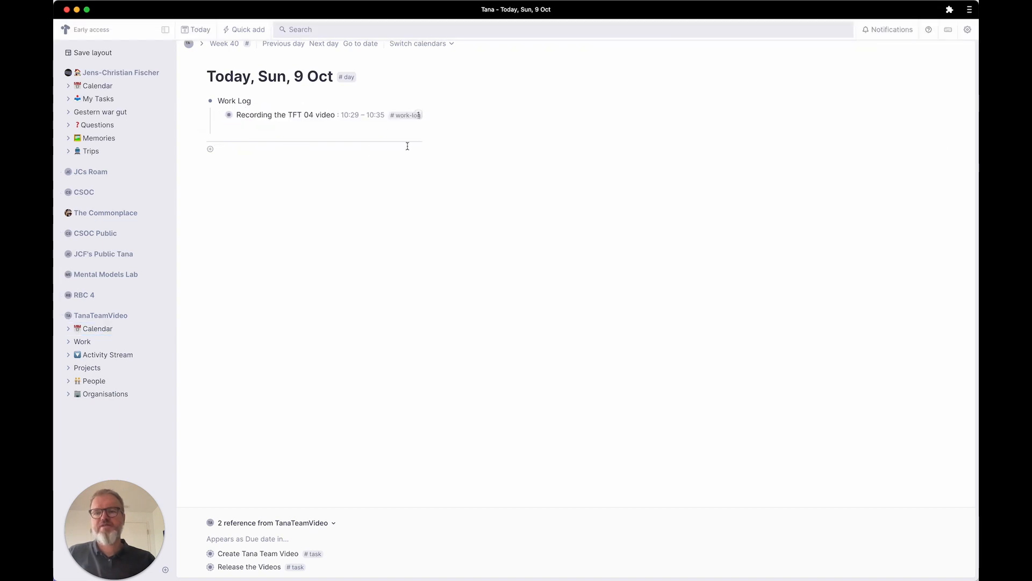
pyautogui.click(218, 116)
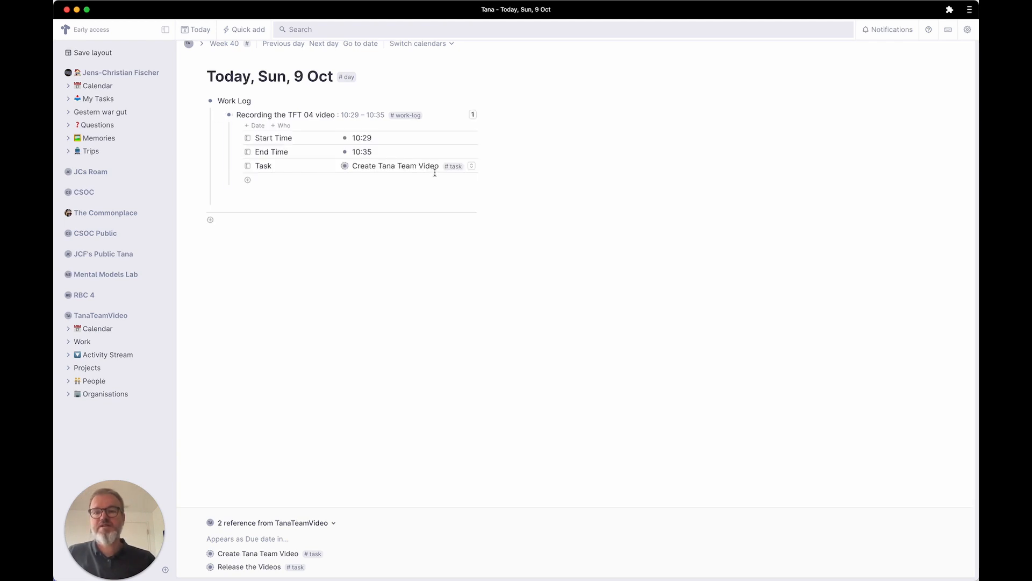
pyautogui.click(472, 166)
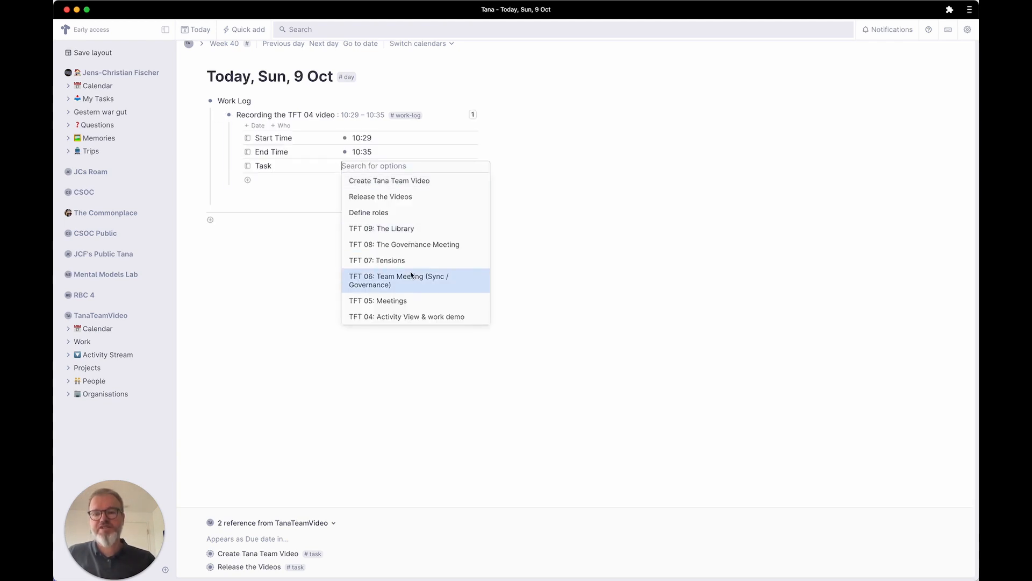
pyautogui.click(405, 318)
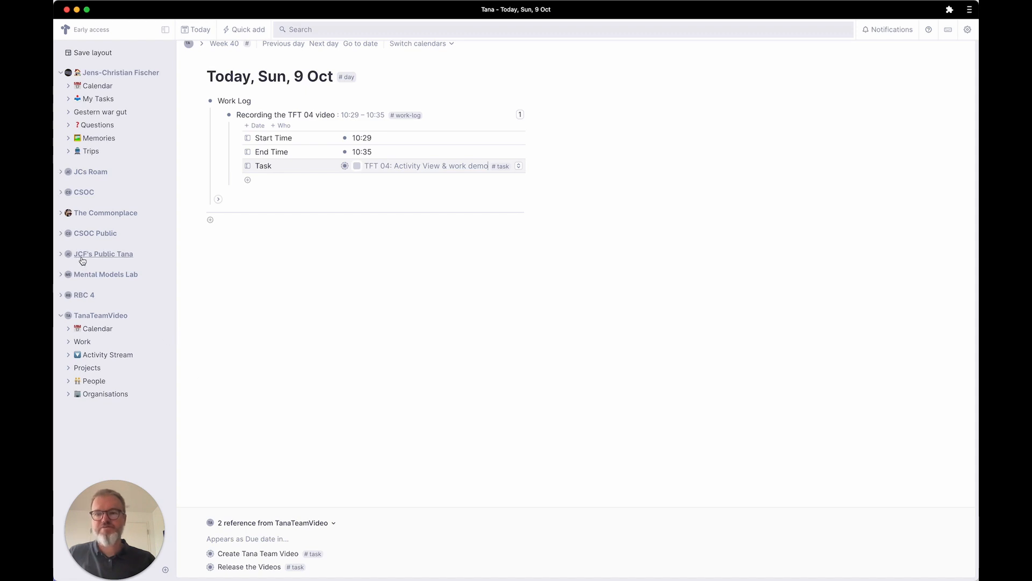
pyautogui.click(219, 115)
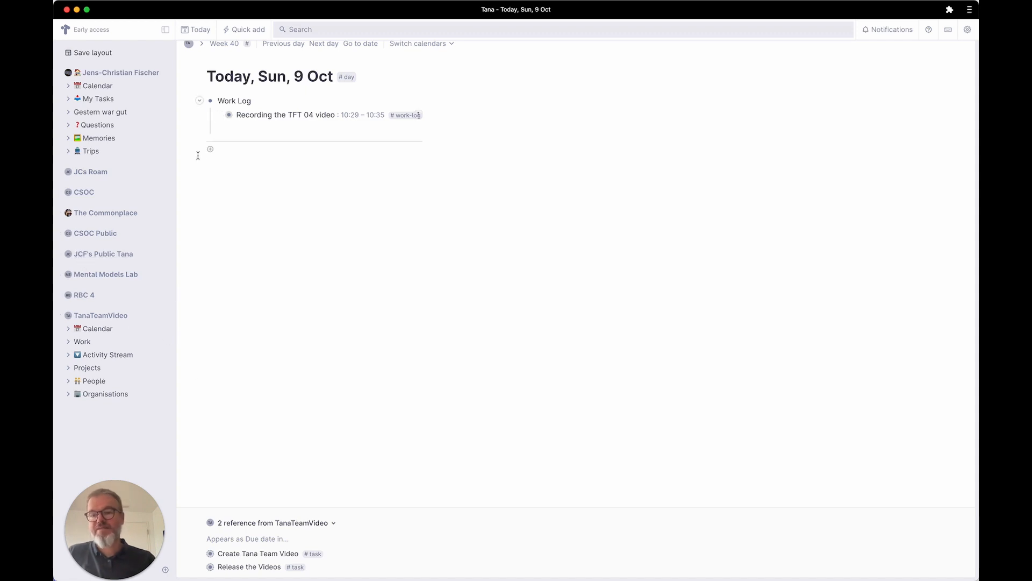
# Step: Return to the Tana Team Video Series project page to check the status and assignee of its tasks
pyautogui.click(87, 345)
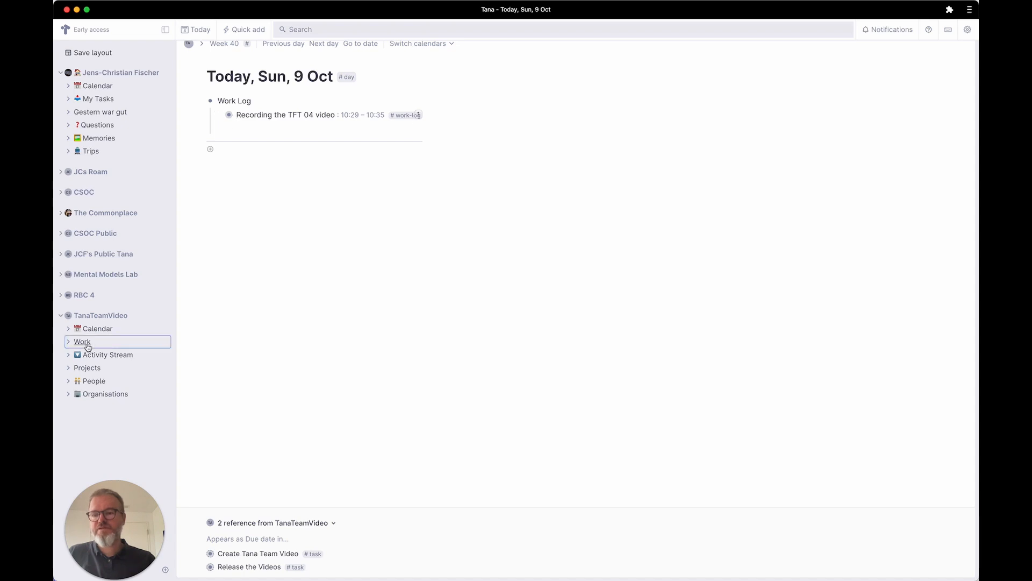
pyautogui.click(87, 368)
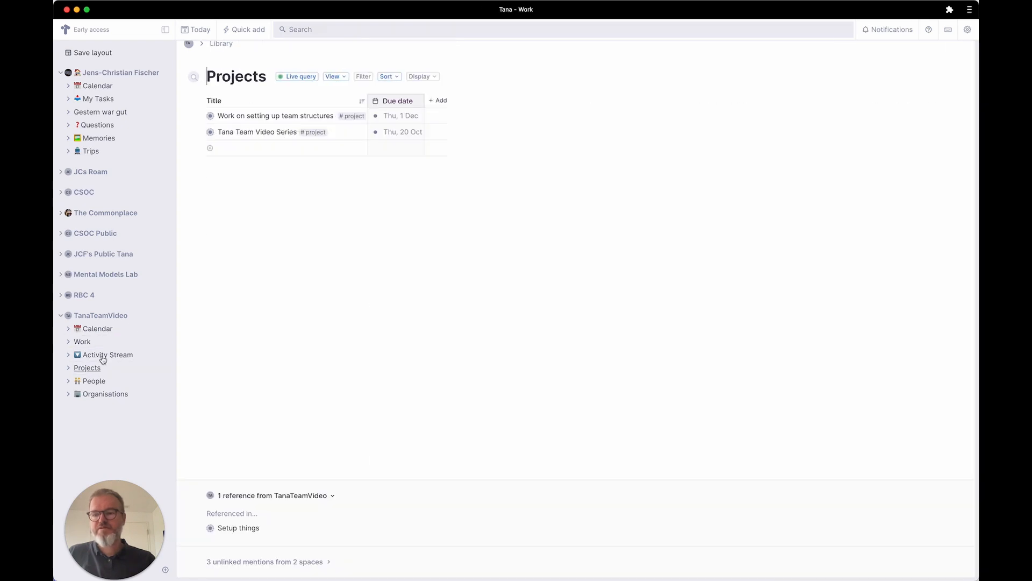
pyautogui.click(211, 132)
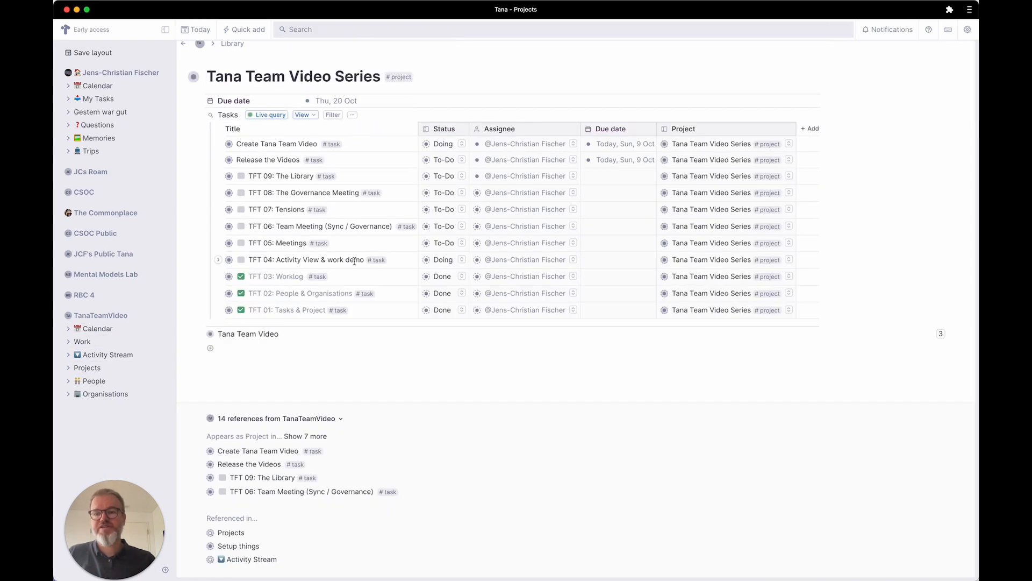
# Step: Try assigning TFT 05: Meetings to the other team member and restore the account owner as its Assignee
pyautogui.click(573, 243)
pyautogui.click(520, 273)
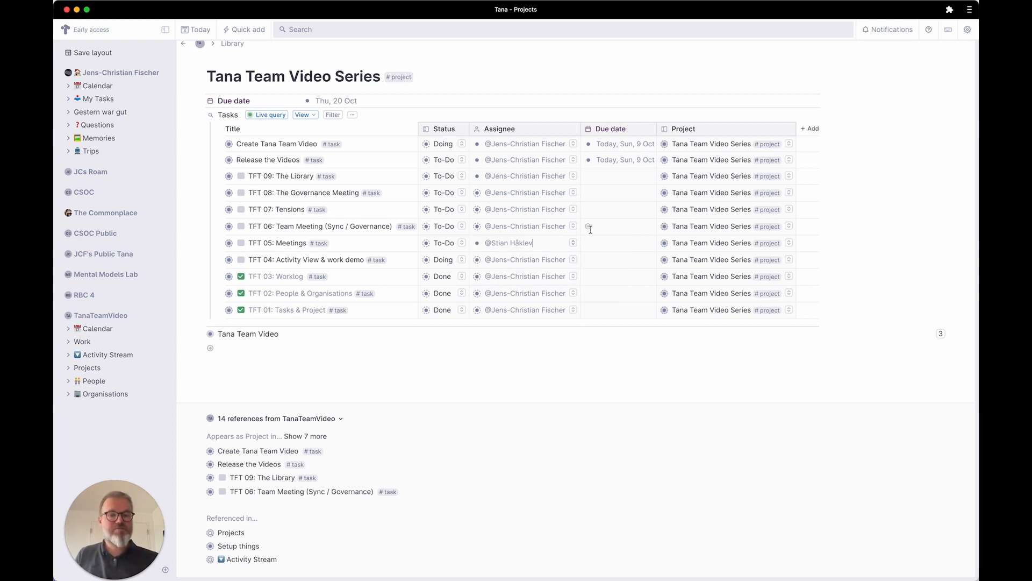
pyautogui.click(572, 243)
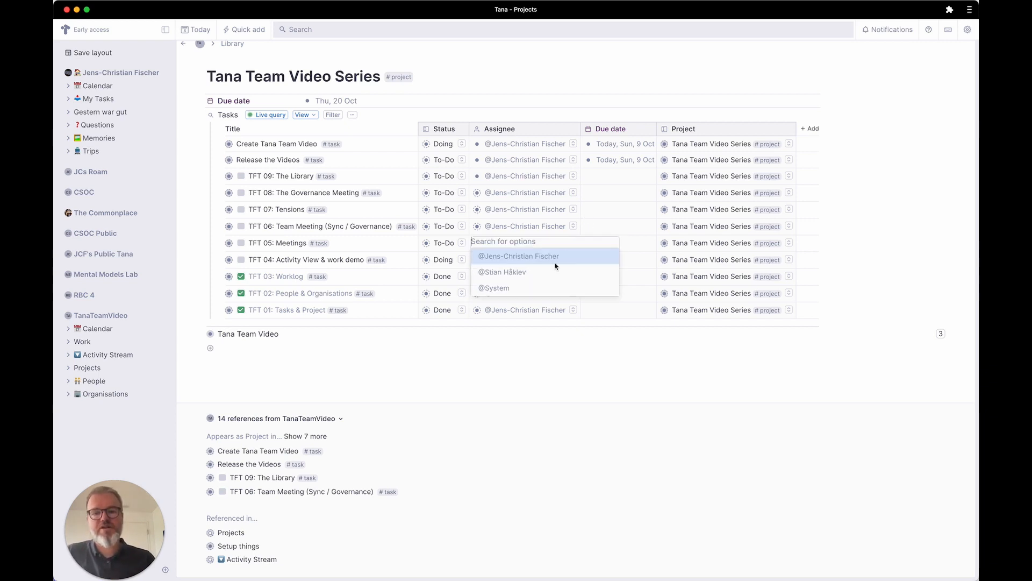
pyautogui.click(527, 256)
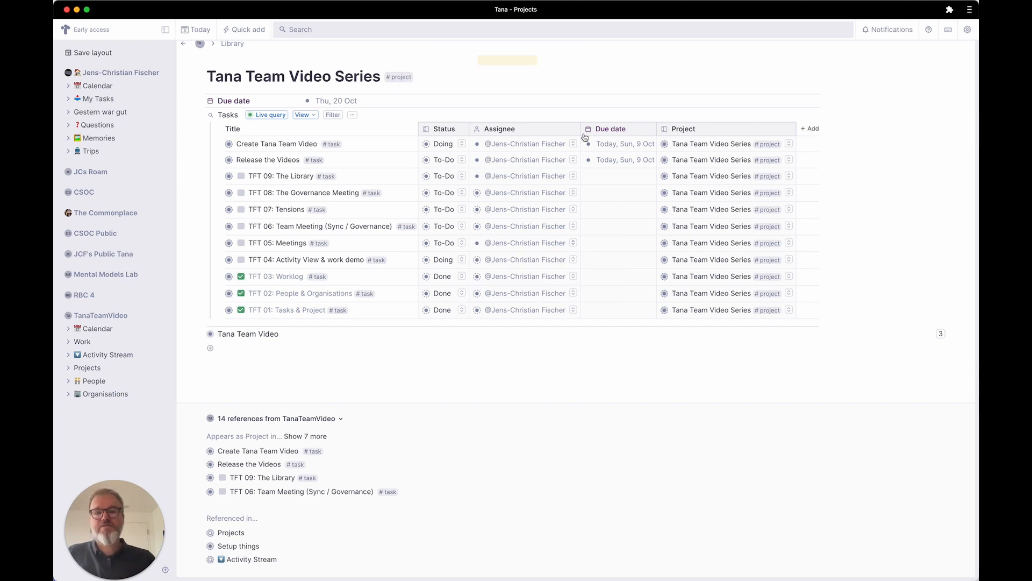